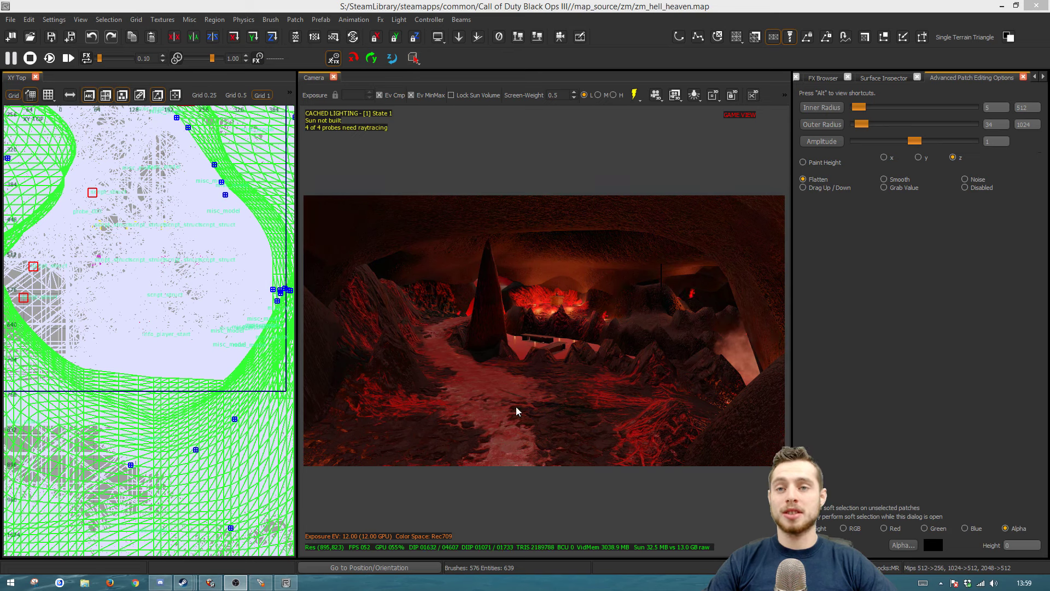
right_click(542, 419)
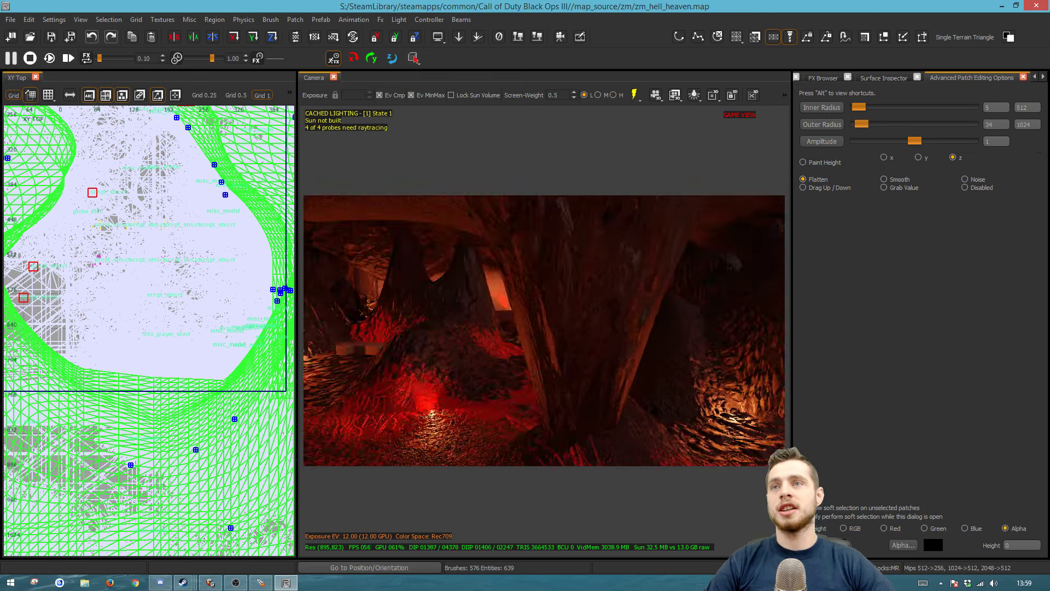
key(w)
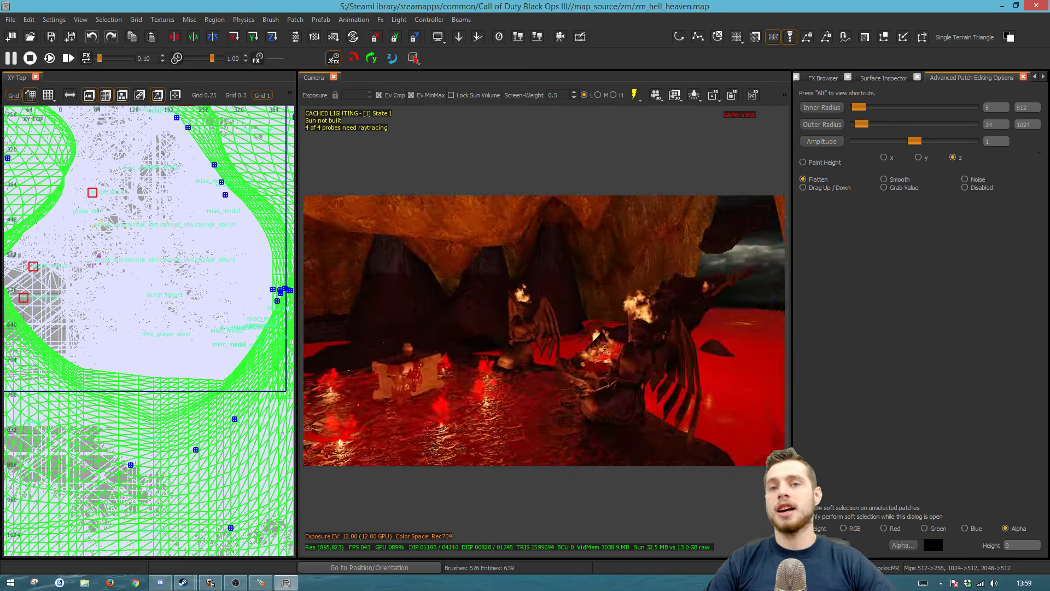
right_drag(541, 414, 540, 414)
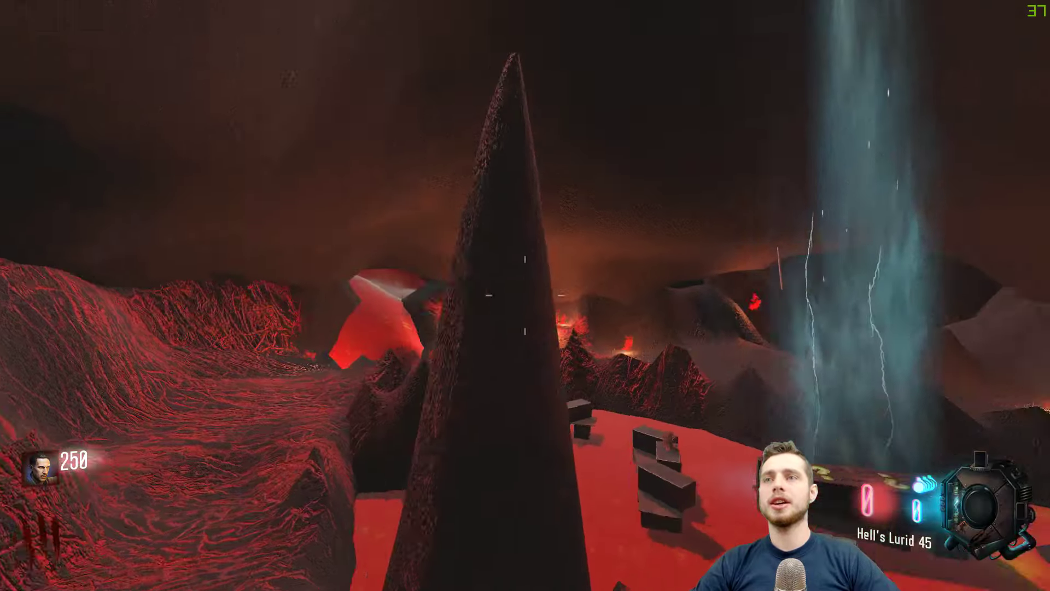
key(w)
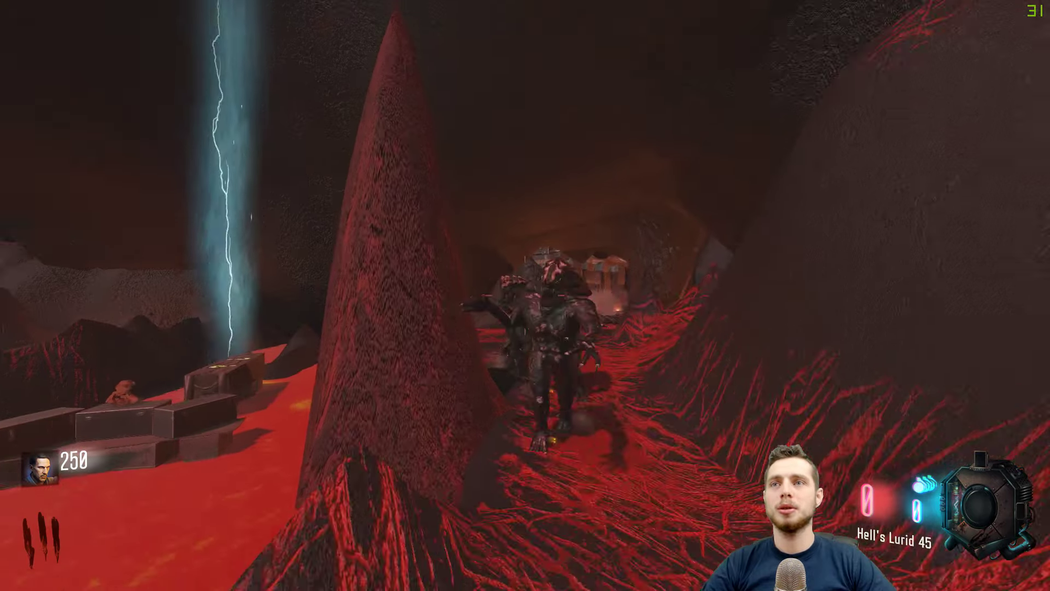
key(s)
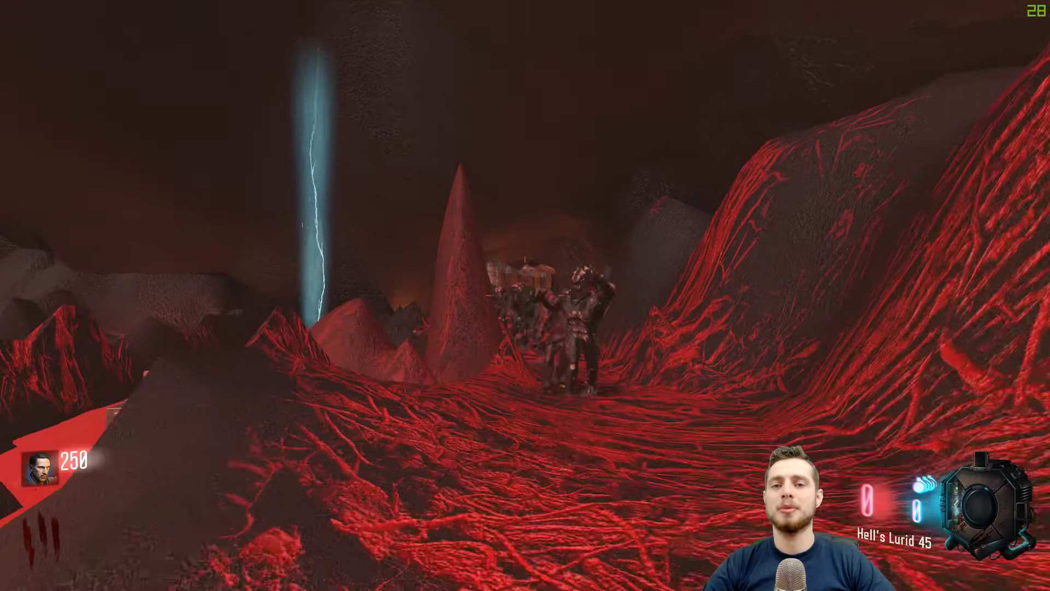
key(w)
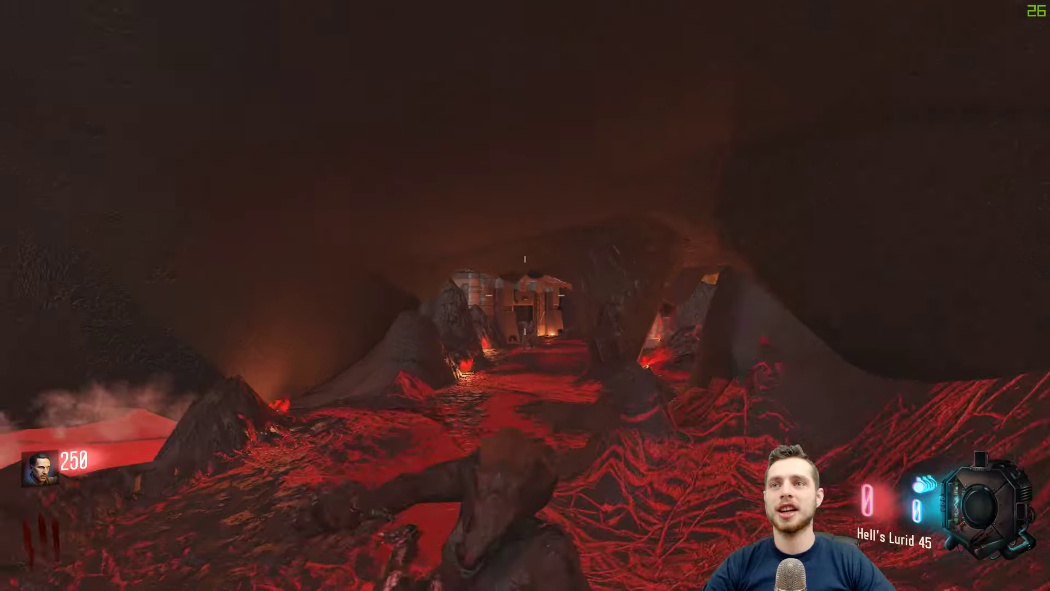
key(w)
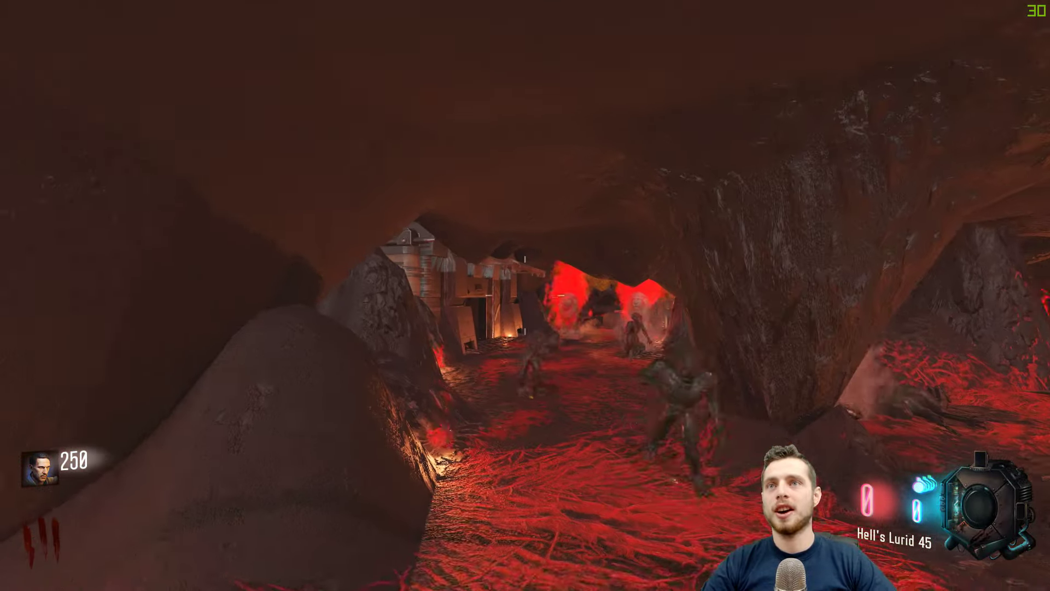
key(w)
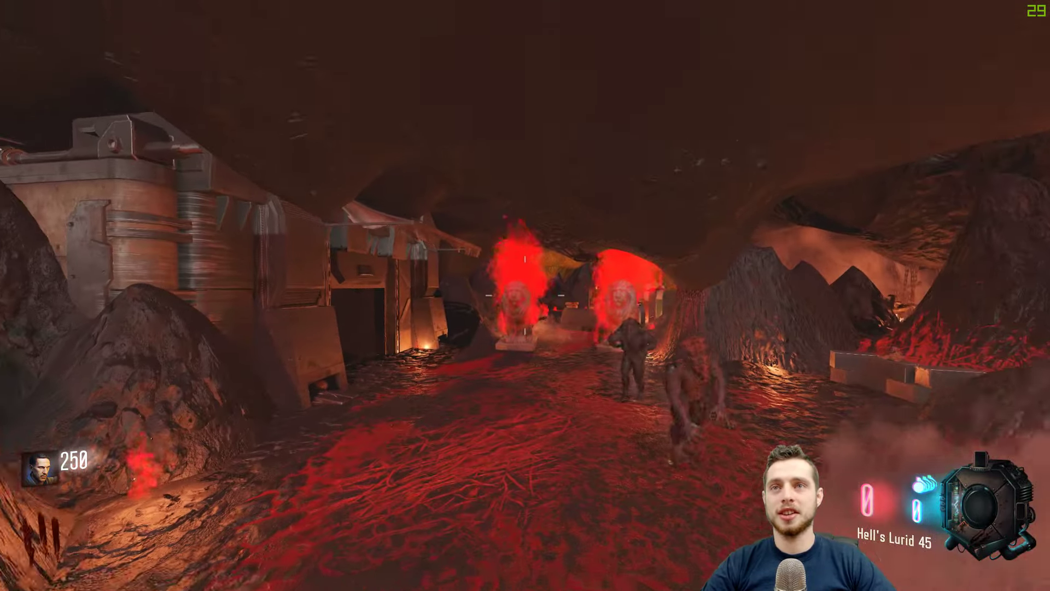
key(w)
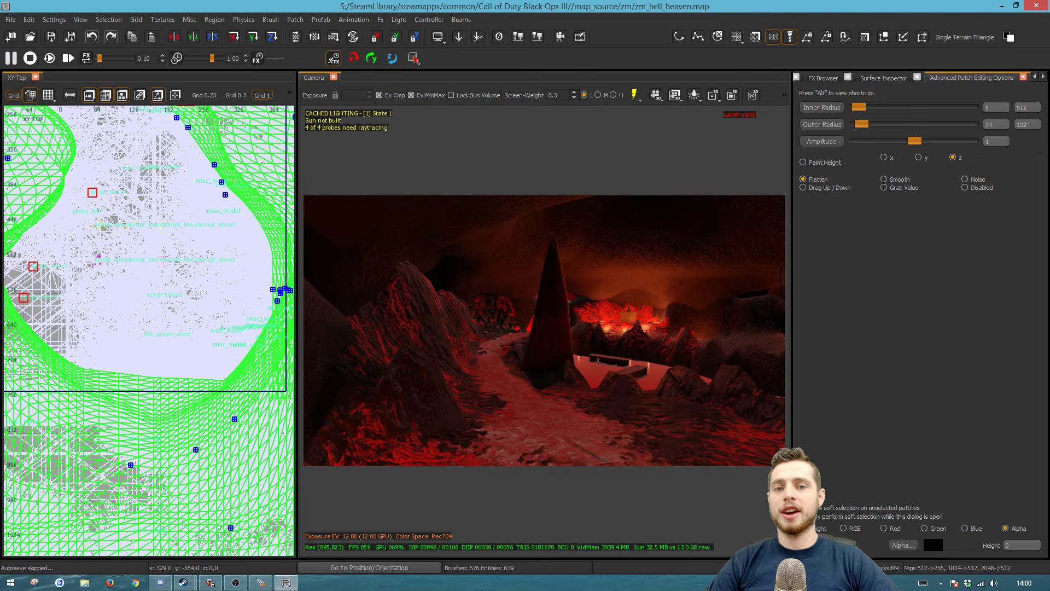
Switch to Steam and show the Tools section of the library.
mouse_move(182, 583)
click(308, 524)
mouse_move(131, 33)
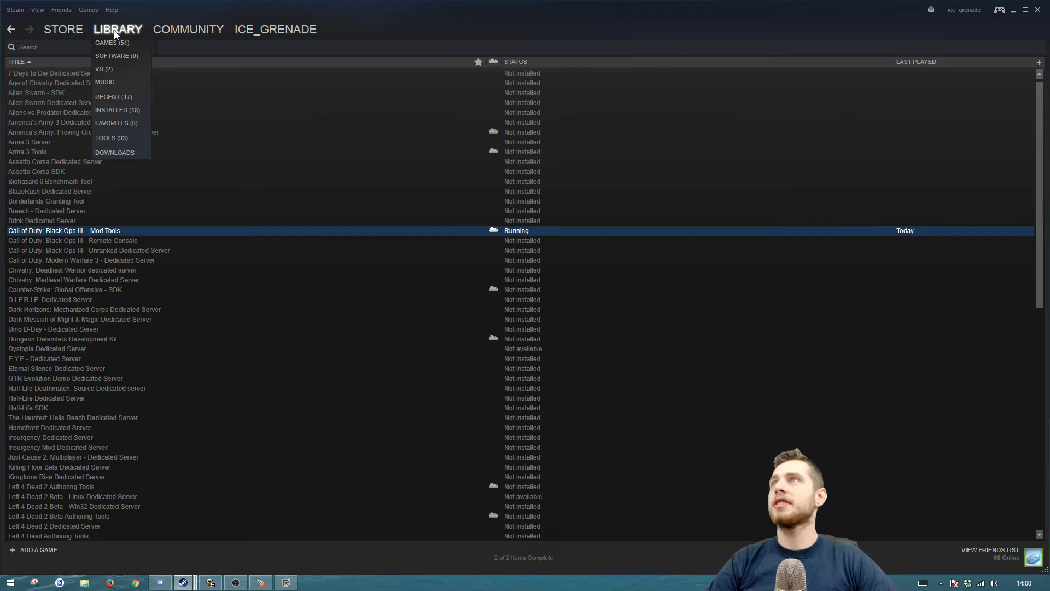
click(117, 139)
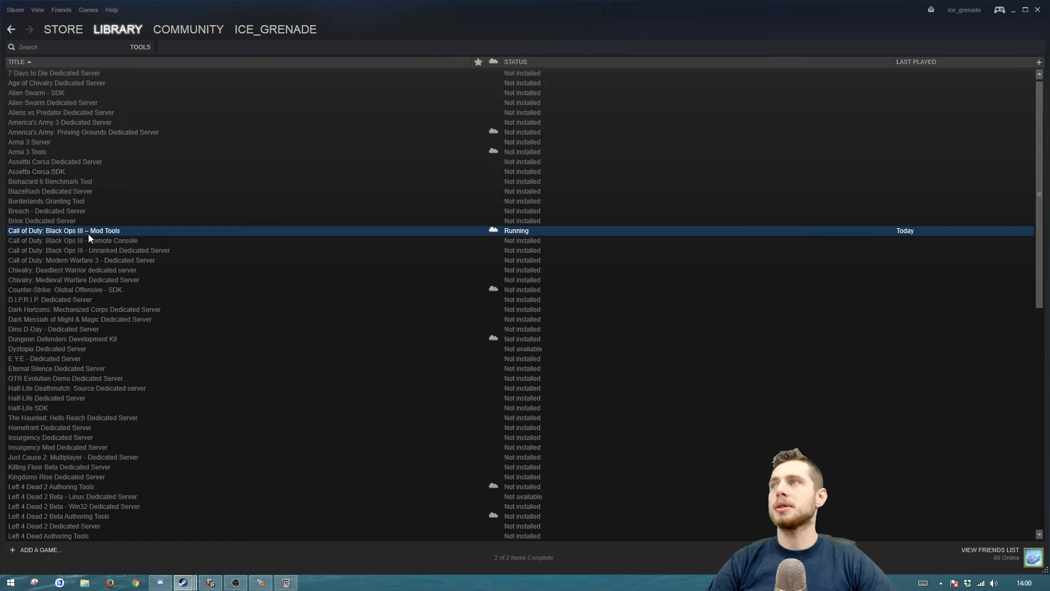
Check the downloadable content of Call of Duty: Black Ops III – Mod Tools for the Additional Assets item and close its properties.
right_click(103, 231)
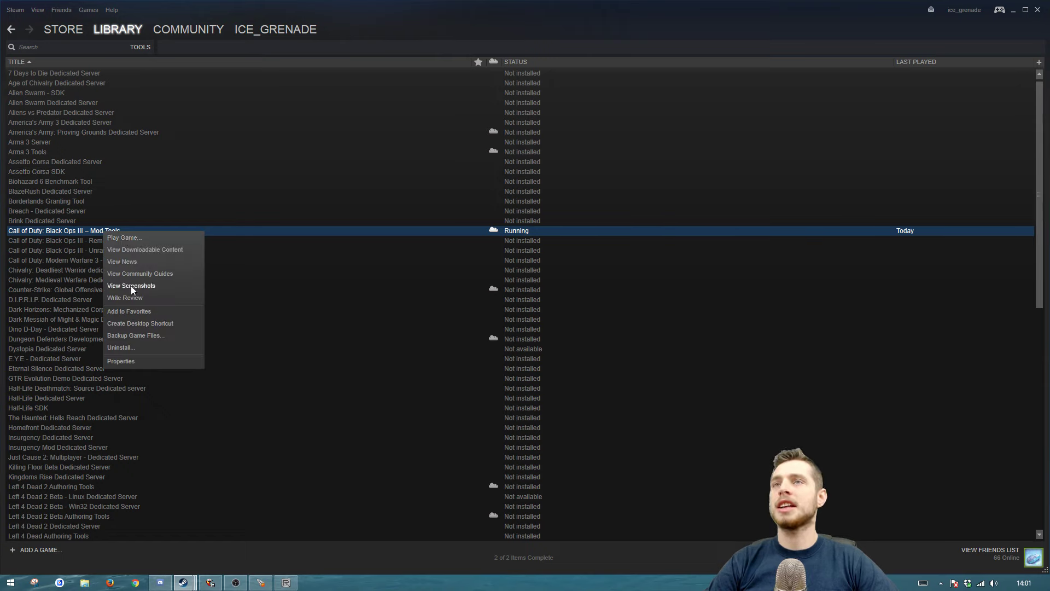
click(128, 249)
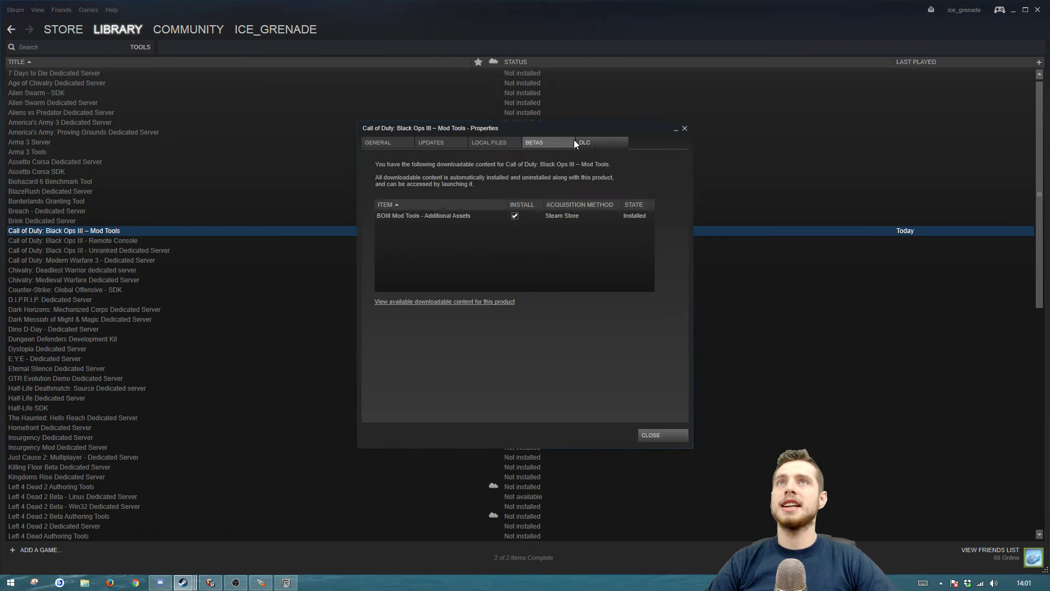
click(408, 216)
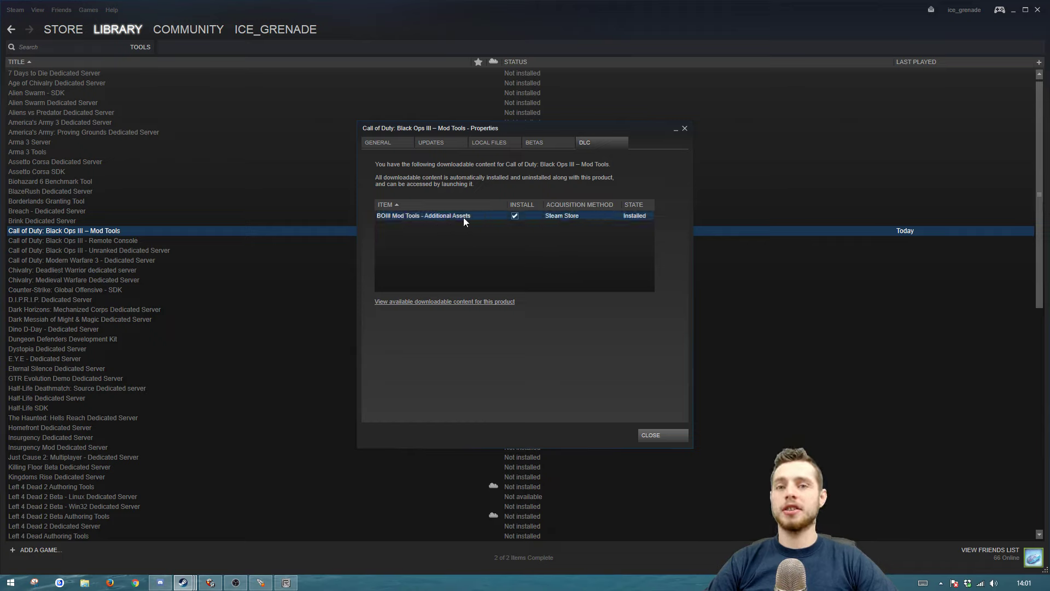
click(684, 128)
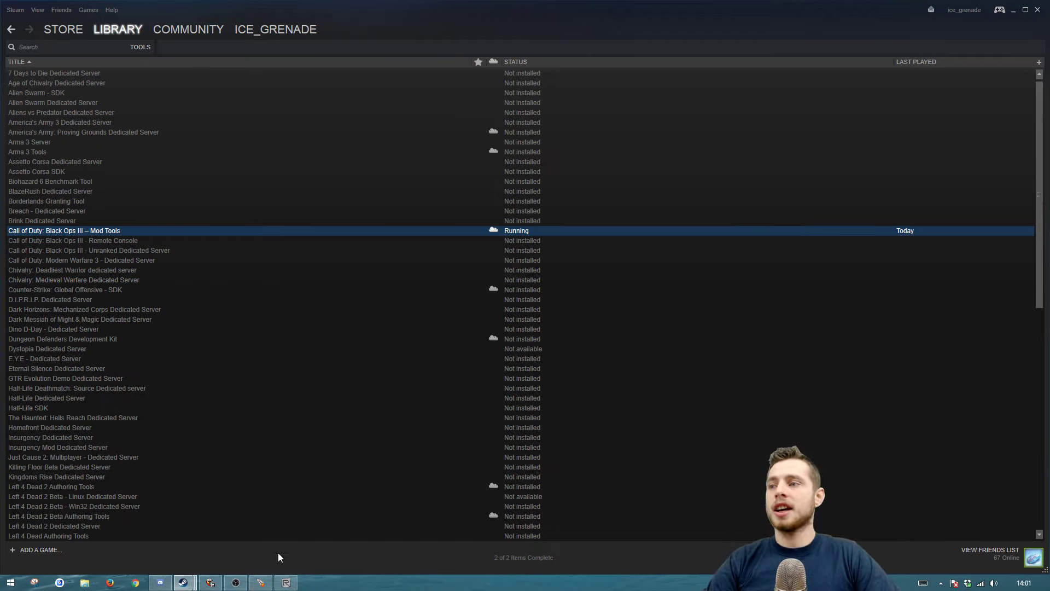
Bring up the Mod Tools Launcher and open the bin folder of Call of Duty Black Ops III in File Explorer.
click(261, 582)
drag(183, 5, 227, 28)
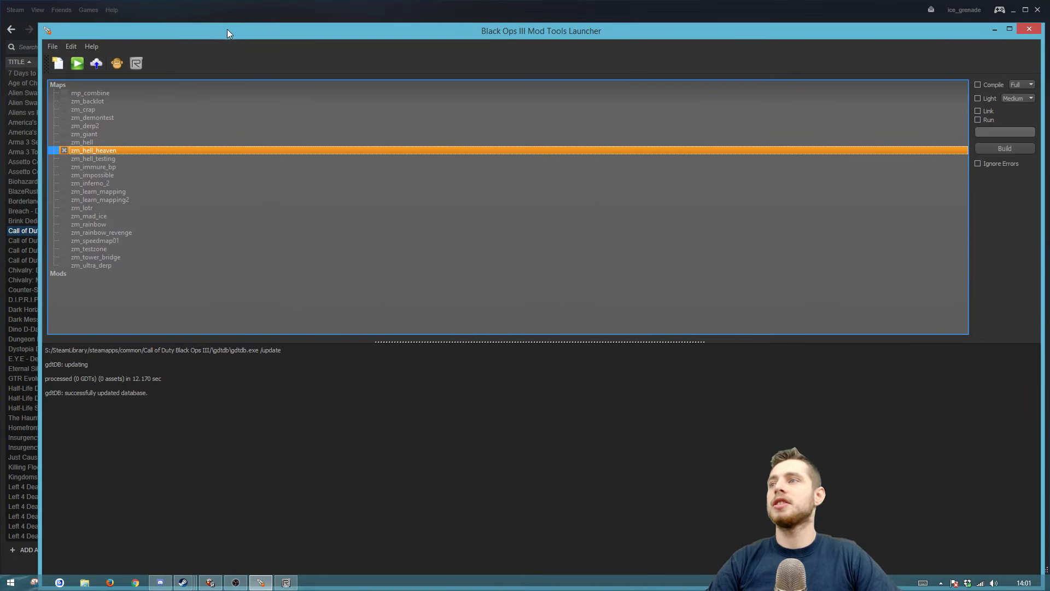
click(85, 583)
click(201, 194)
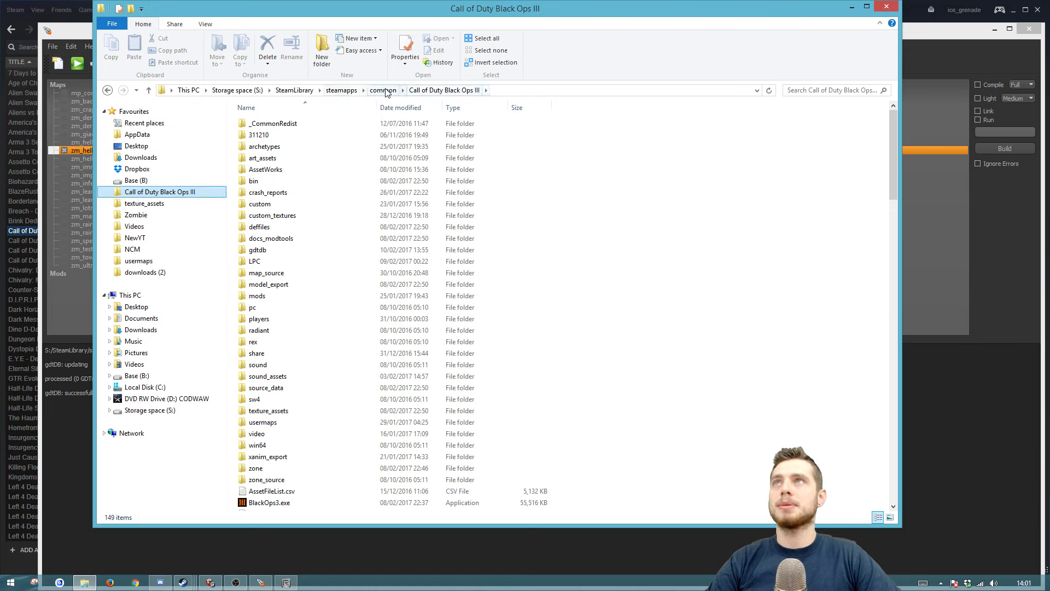
click(681, 343)
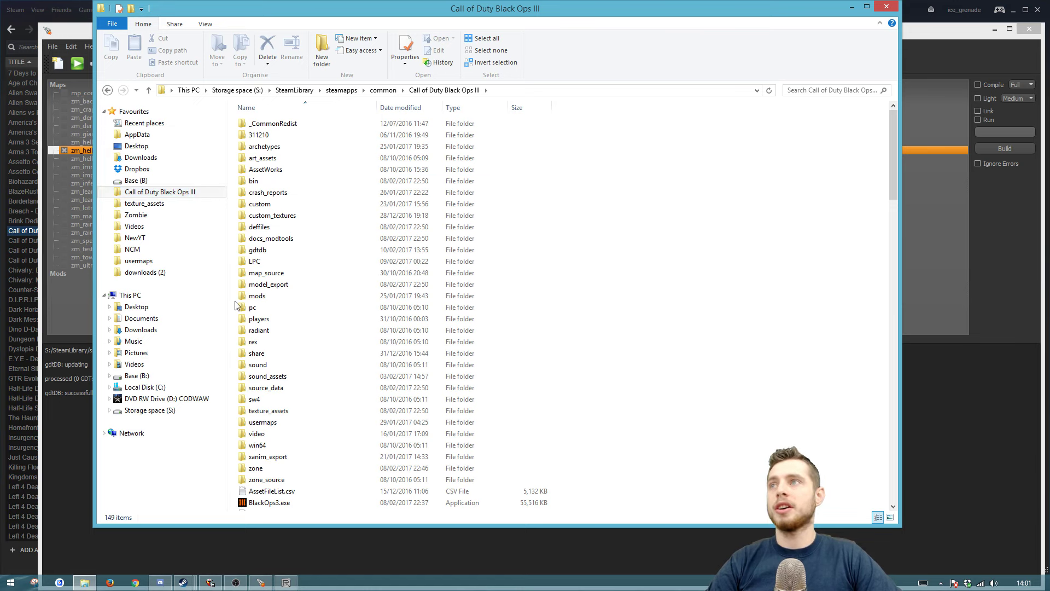
click(271, 179)
double_click(271, 182)
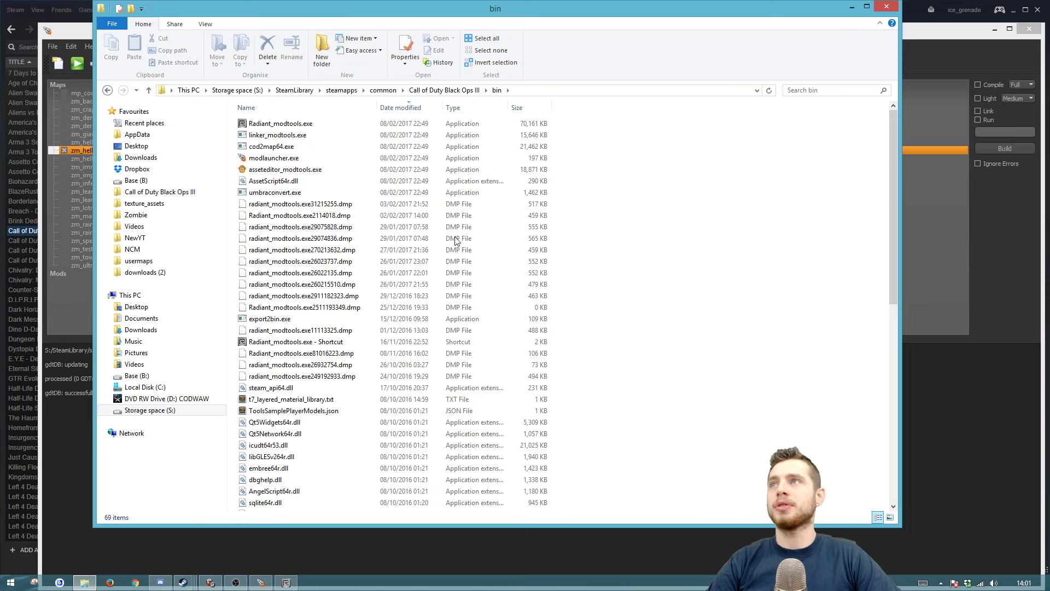
Locate Radiant_modtools.exe and its shortcut in the bin folder, and return to a maximised Mod Tools Launcher.
right_click(305, 160)
click(734, 243)
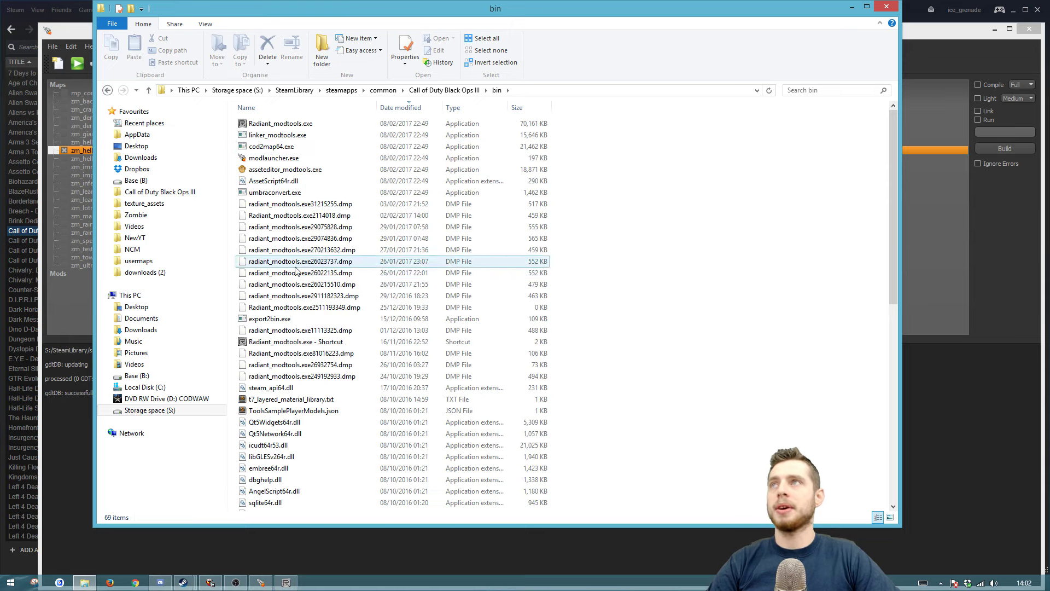
click(350, 341)
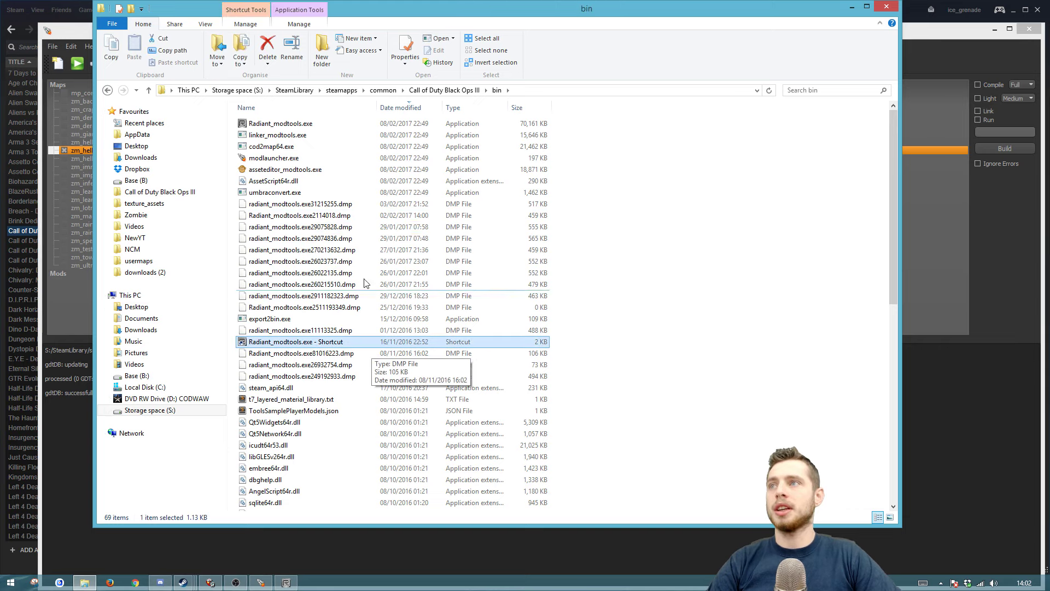
click(297, 135)
click(302, 124)
click(811, 215)
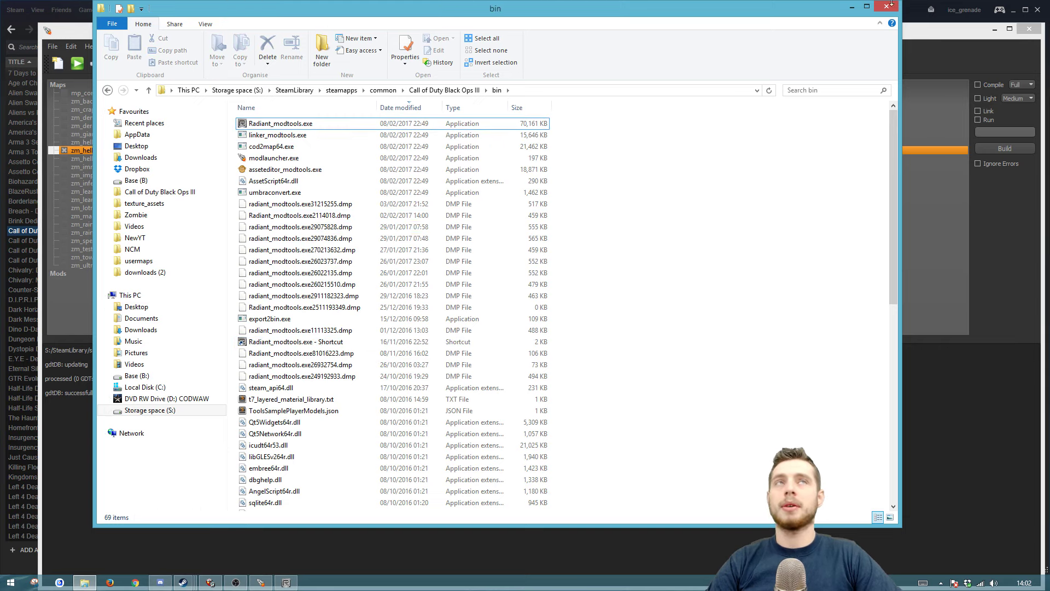
click(853, 7)
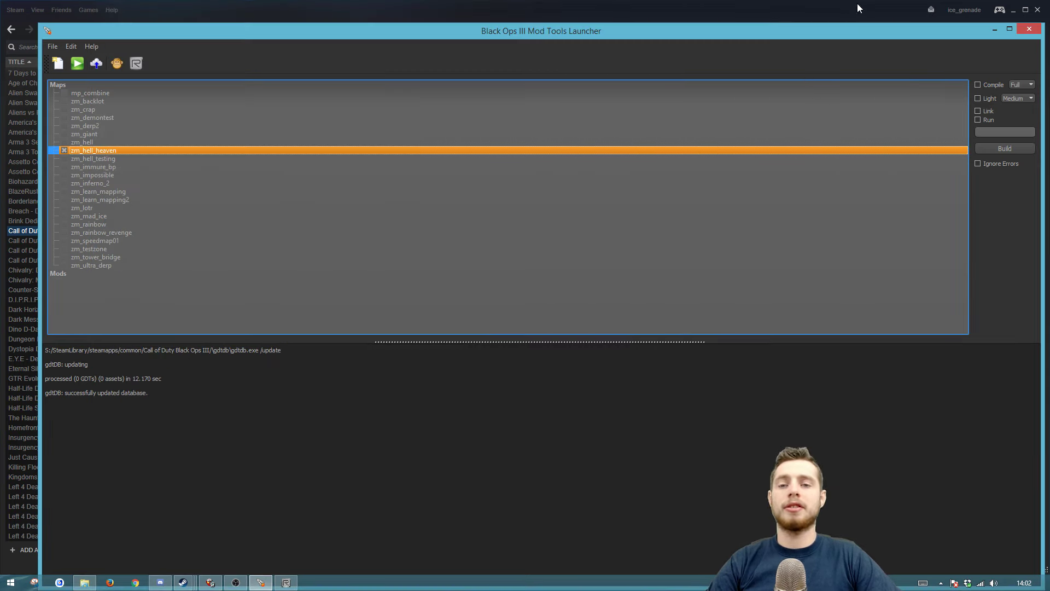
double_click(382, 32)
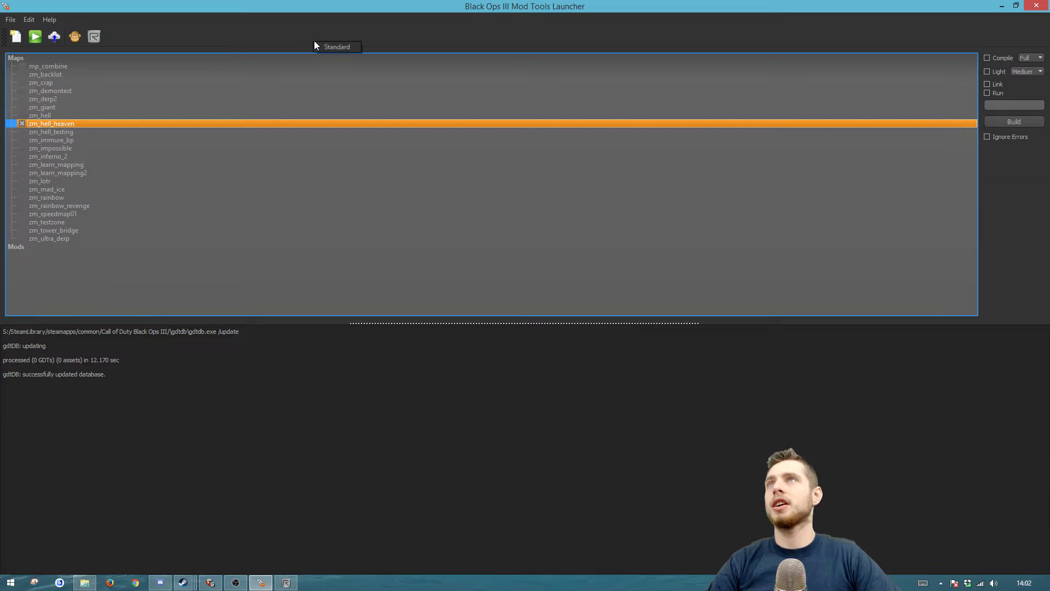
Turn off the Treyarch theme in the launcher's options.
click(29, 19)
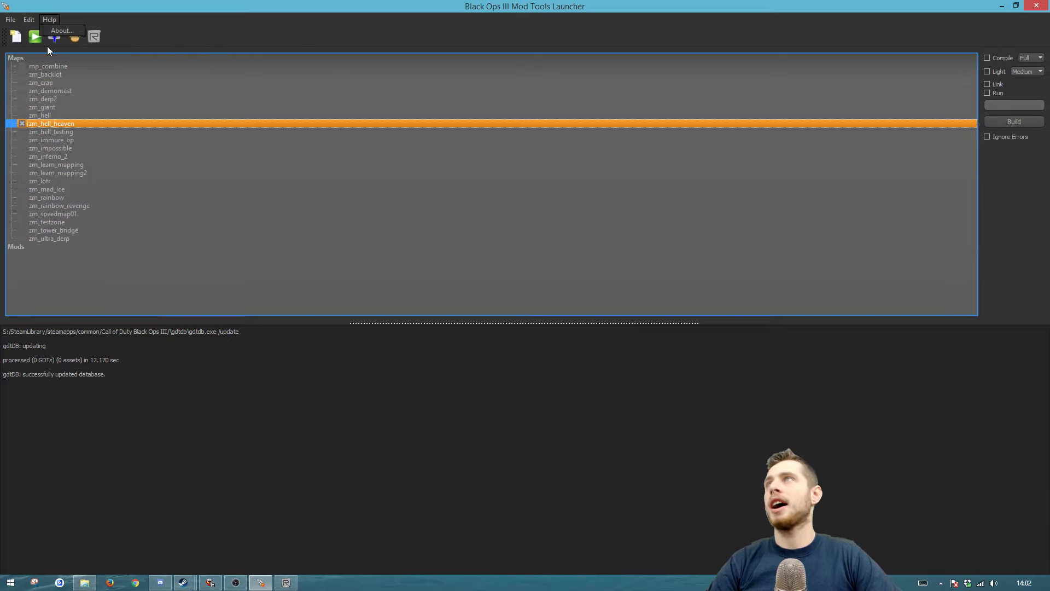
click(44, 53)
click(479, 278)
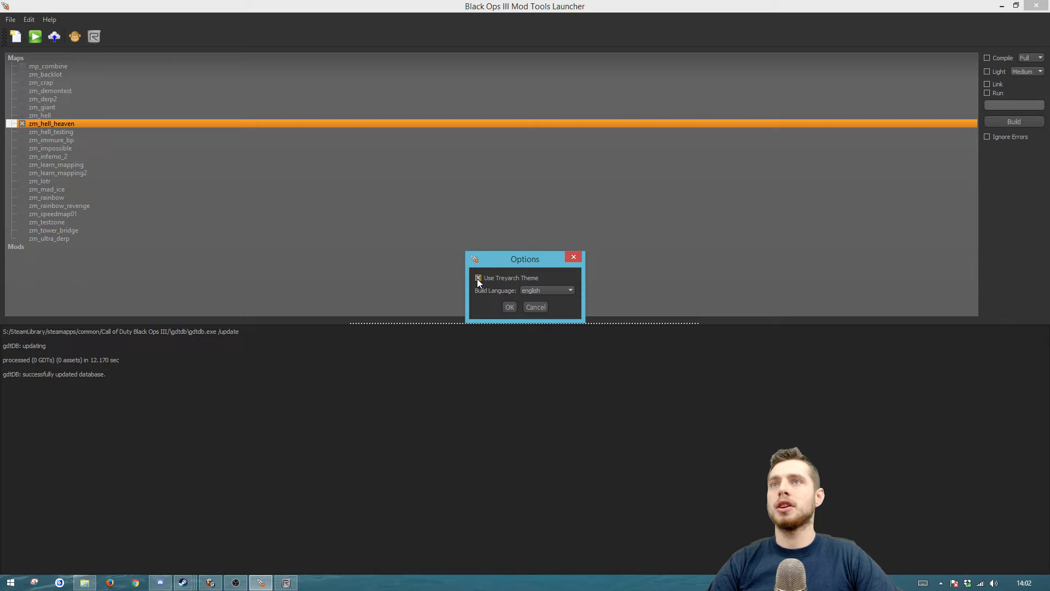
click(508, 306)
Turn the Treyarch theme back on in the launcher's options.
click(33, 19)
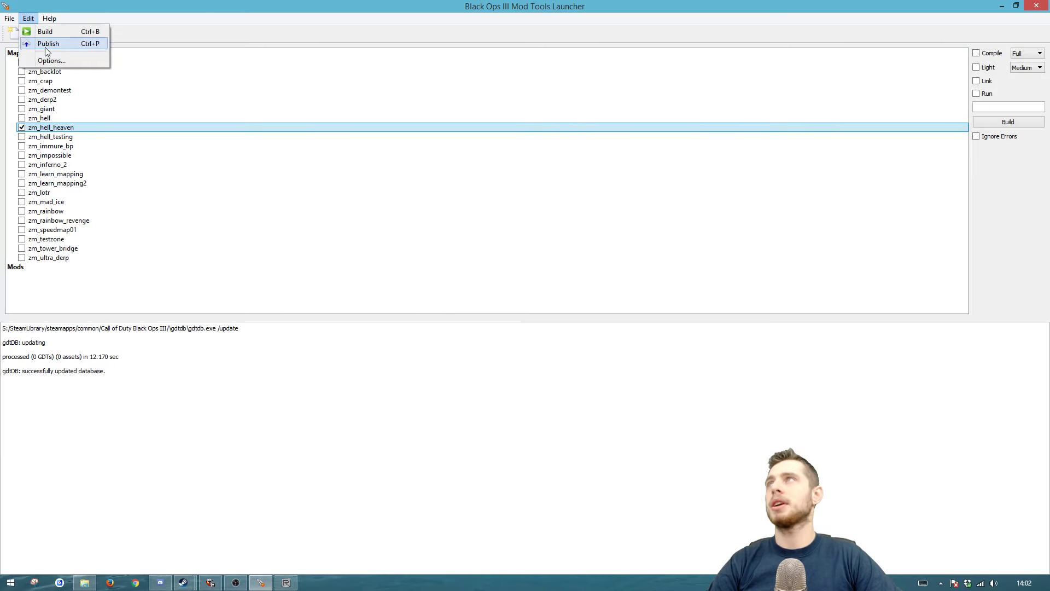
click(45, 60)
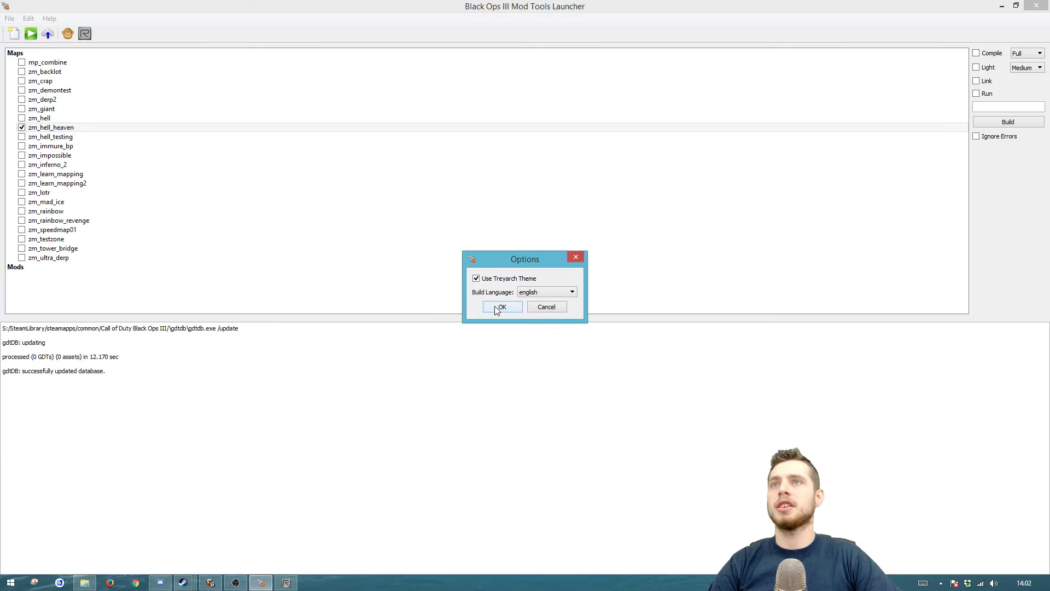
click(493, 306)
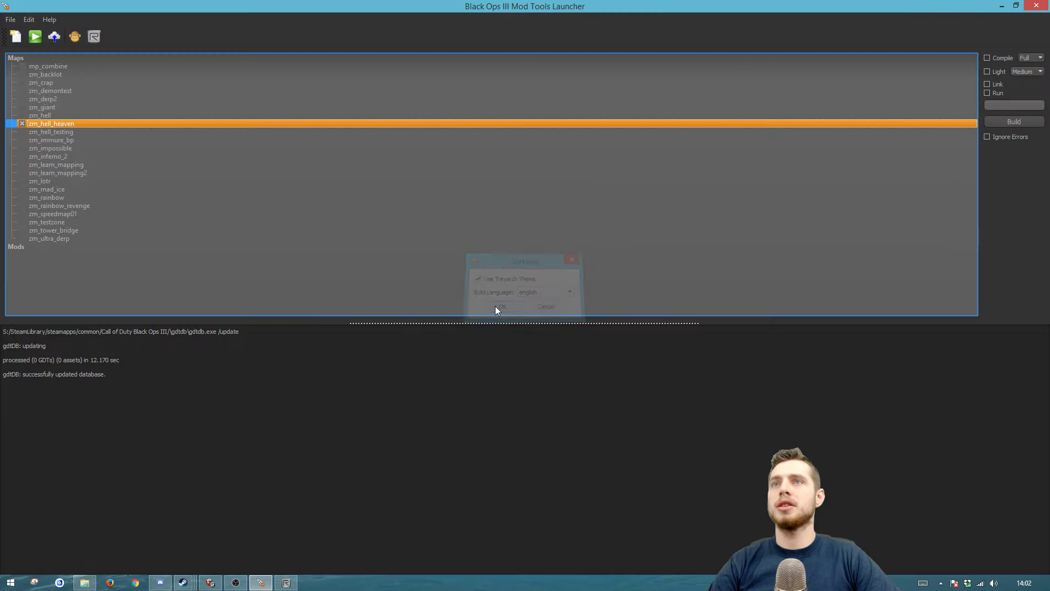
Create a new map named zm_sea from the ZM Mod Level template and dismiss the created-files notice.
click(15, 36)
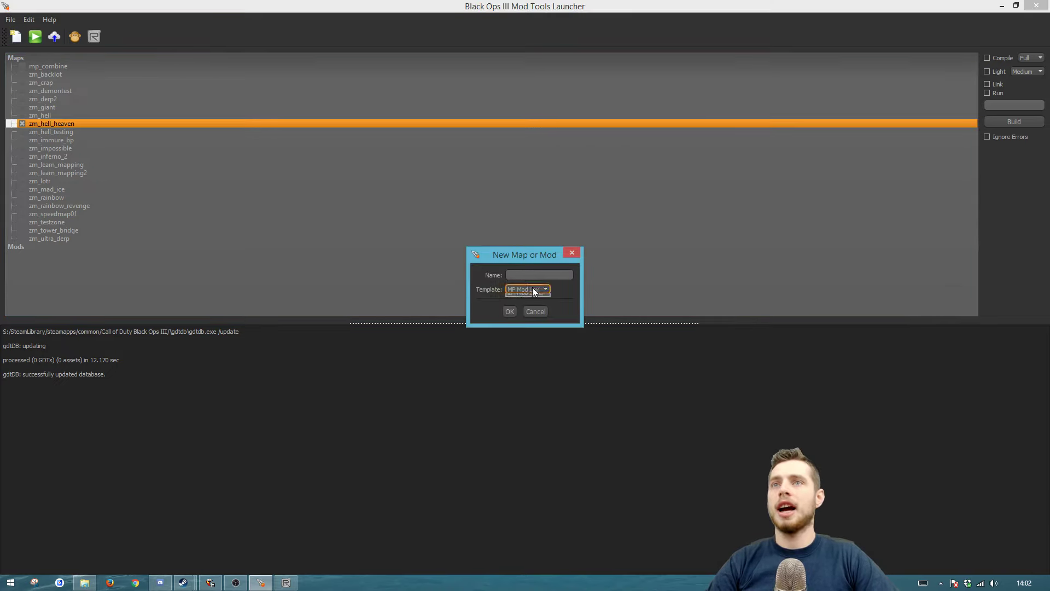
text(zm_sea)
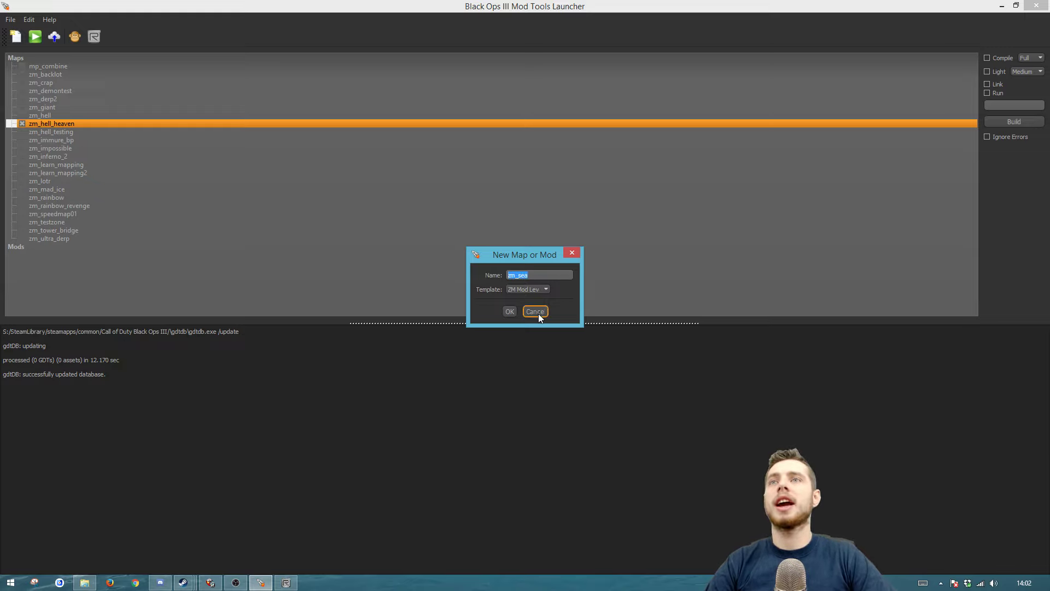
click(511, 311)
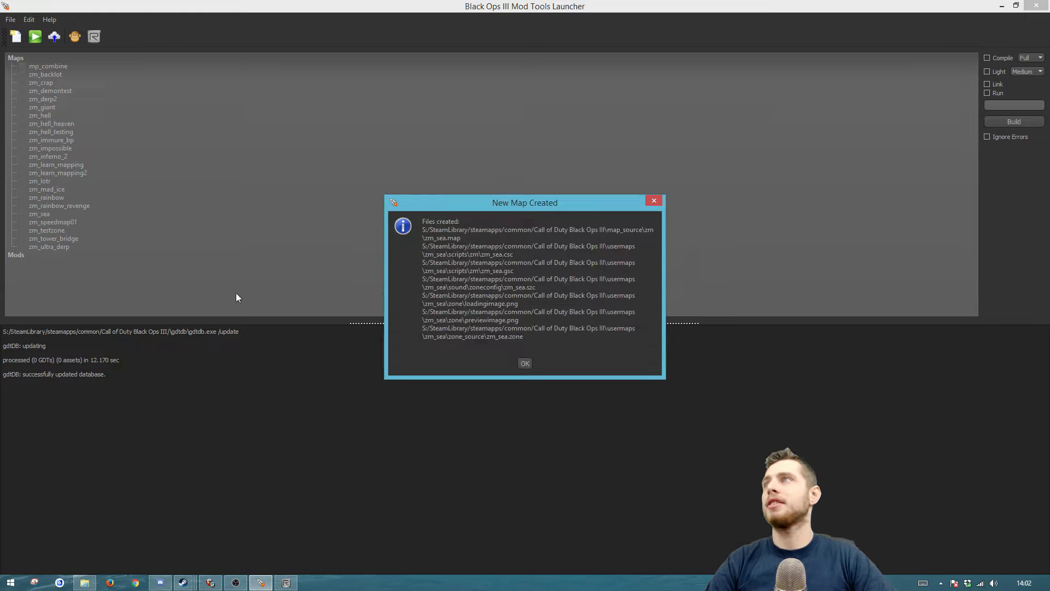
click(523, 363)
Select zm_sea in the maps list and bring up its available actions, including Open in Radiant.
click(43, 215)
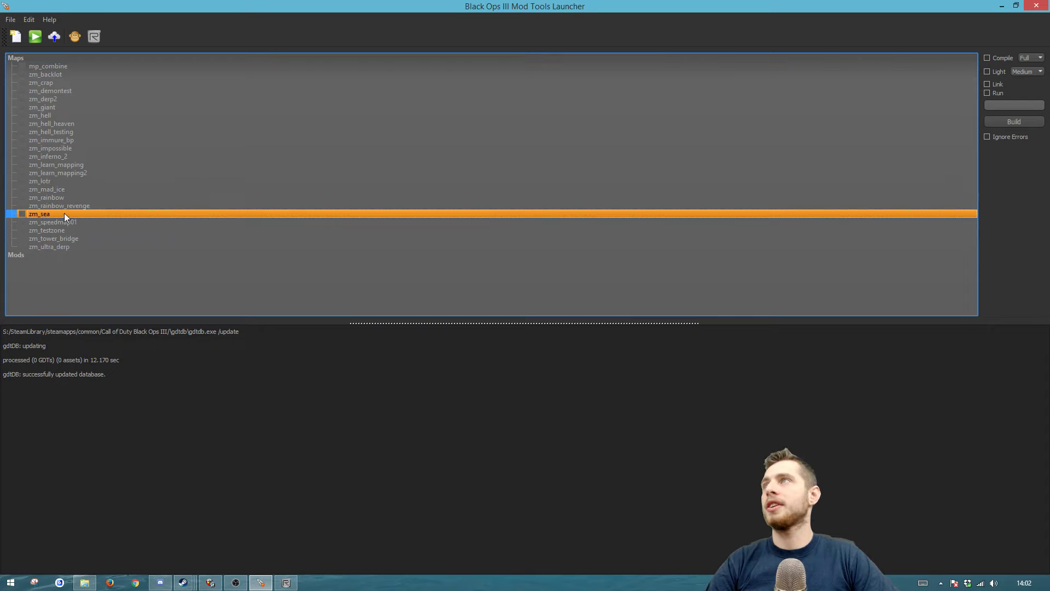
click(23, 214)
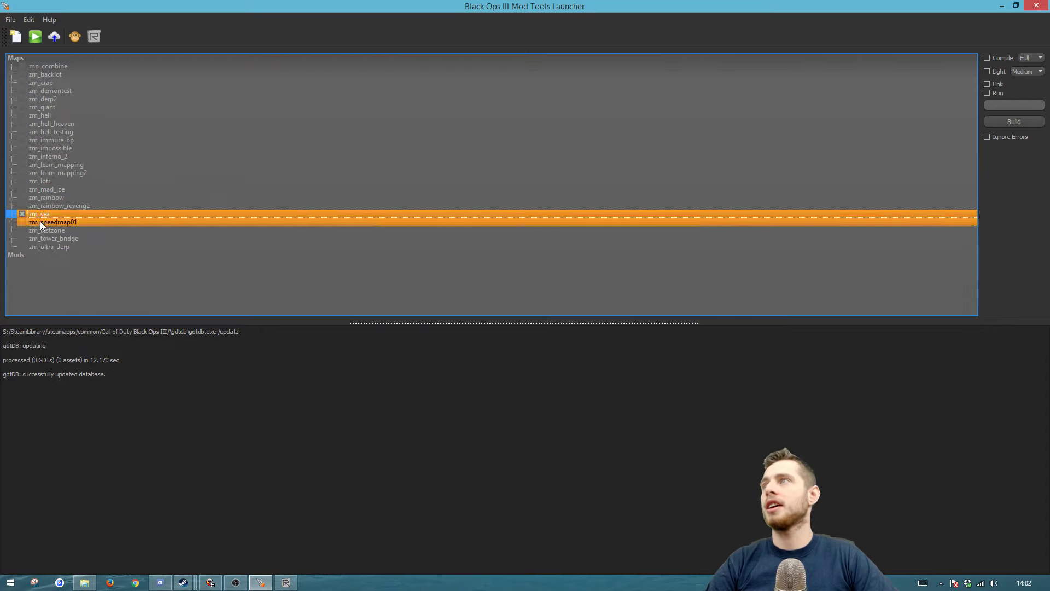
right_click(40, 218)
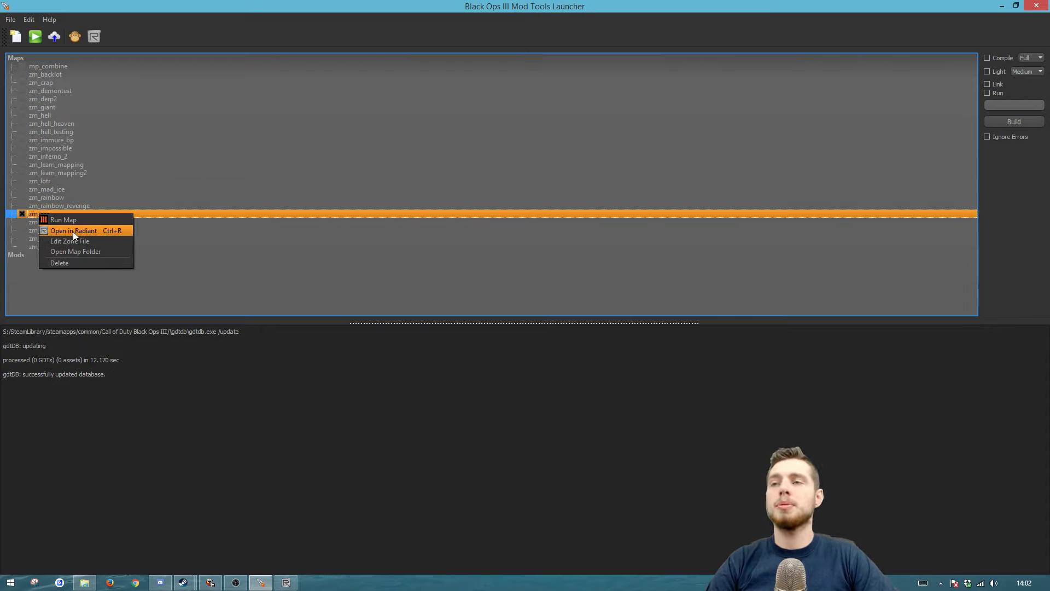
click(22, 213)
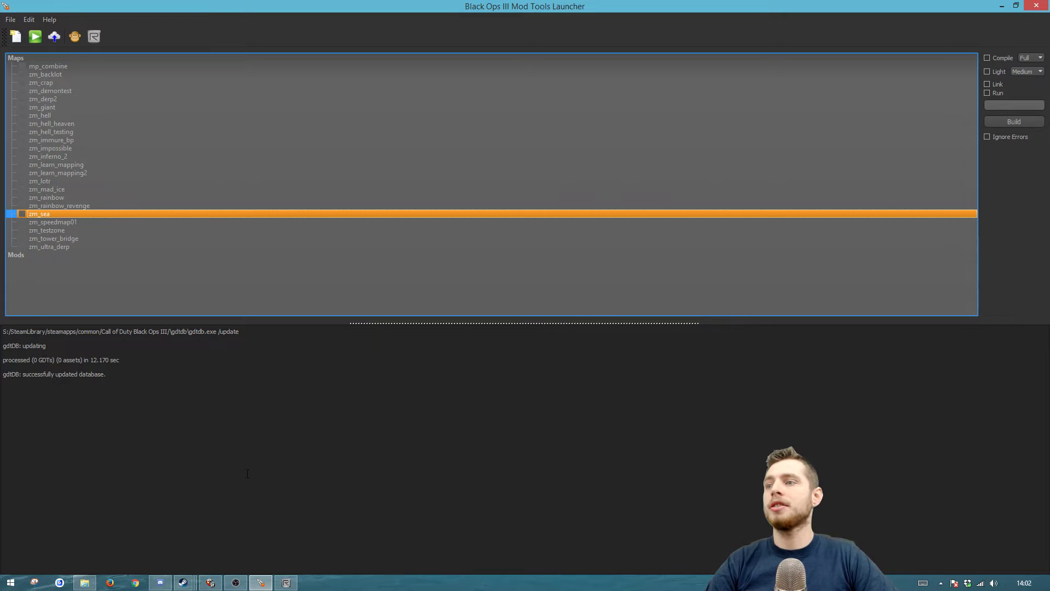
Switch to the open Radiant window with zm_hell_heaven and inspect the scene around the rock spire with lighting turned off.
click(285, 583)
mouse_move(597, 376)
right_down()
mouse_move(706, 405)
mouse_move(676, 427)
mouse_move(695, 529)
mouse_move(590, 424)
mouse_move(599, 379)
right_up()
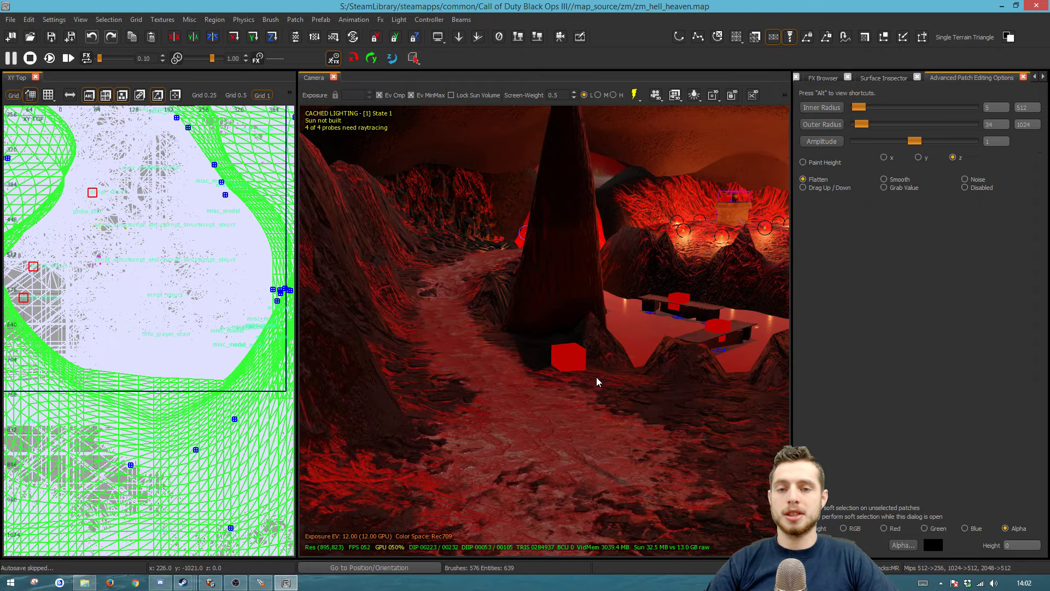
key(F3)
right_drag(590, 454, 645, 415)
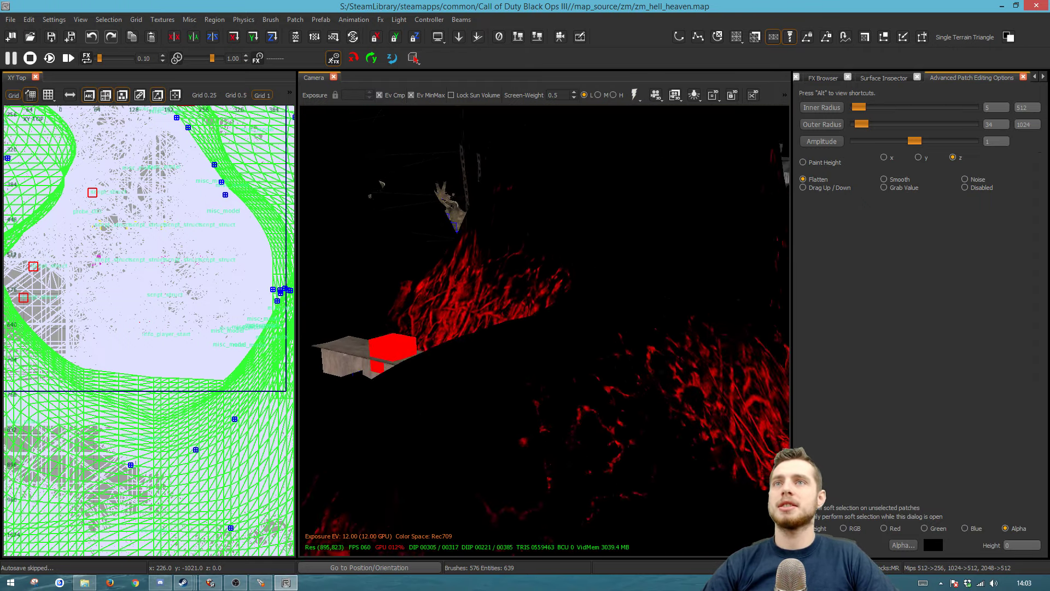
right_drag(544, 331, 547, 361)
mouse_move(575, 404)
right_down()
mouse_move(568, 421)
mouse_move(628, 418)
mouse_move(563, 397)
right_up()
right_drag(582, 460, 582, 463)
key(Escape)
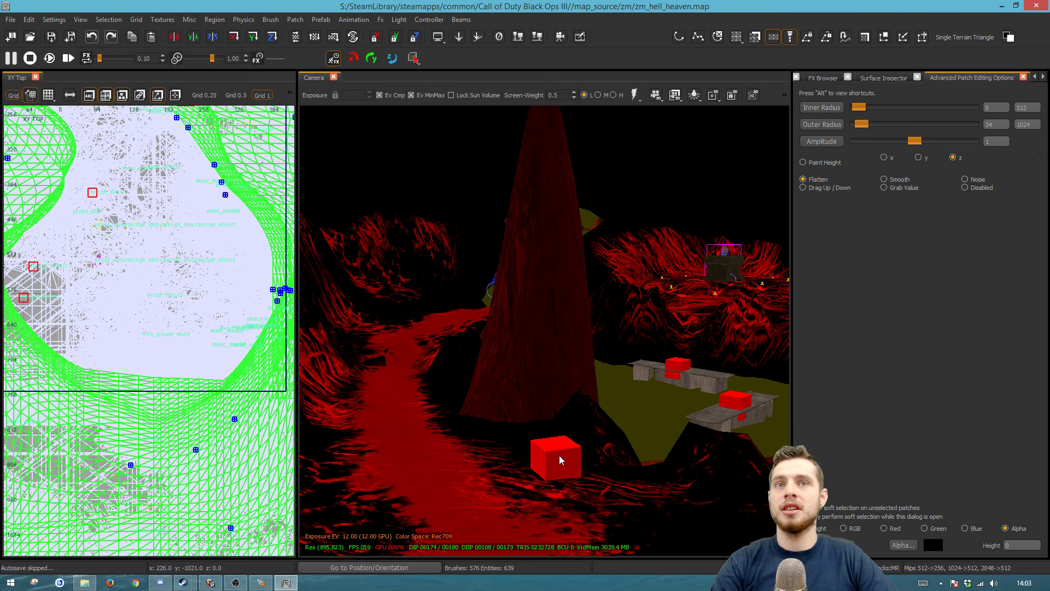
Turn cached lighting back on in the Camera view, then select and deselect a light near the distant building.
right_drag(528, 484, 550, 484)
key(F8)
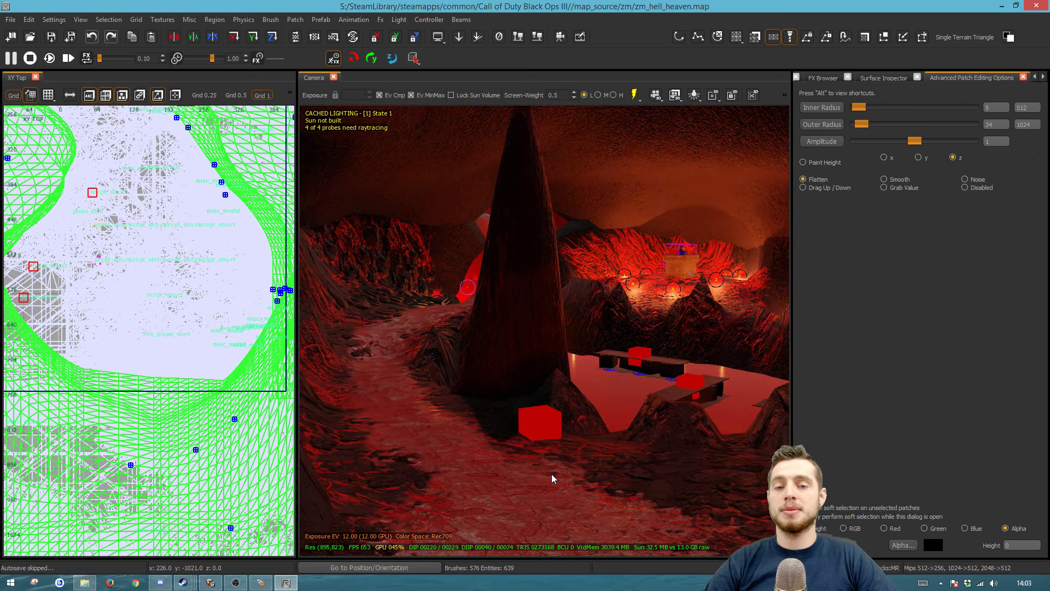
click(673, 291)
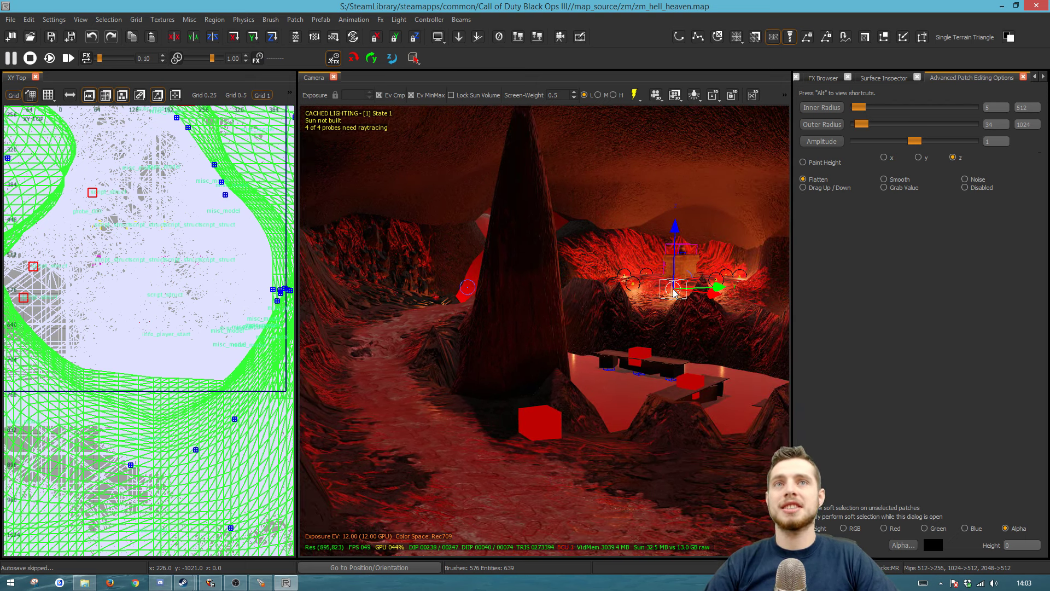
right_drag(598, 442, 589, 464)
key(Escape)
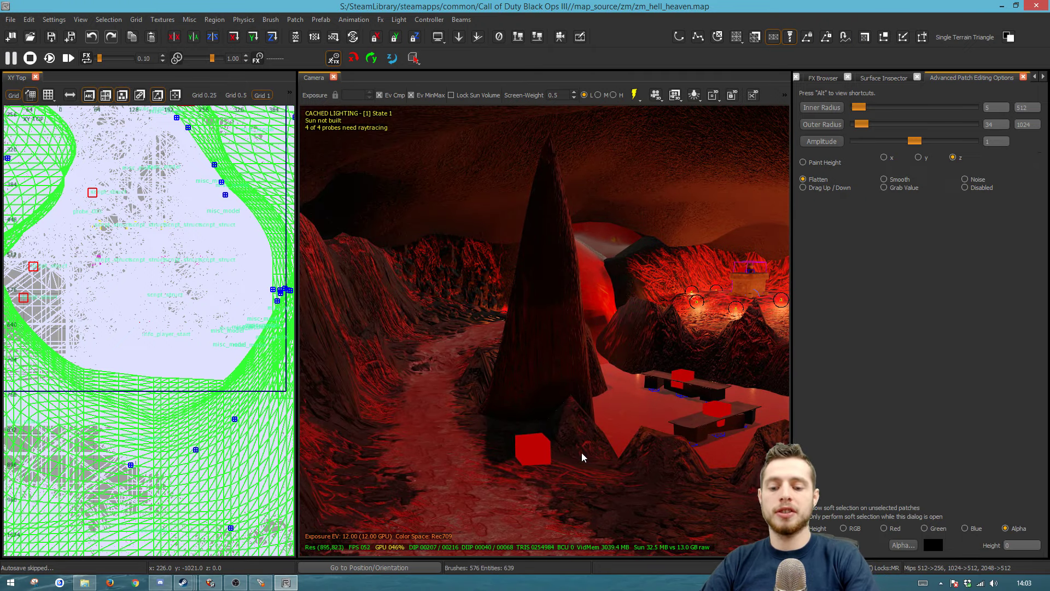
Preview the lit scene in game view and return to the normal editor view.
key(g)
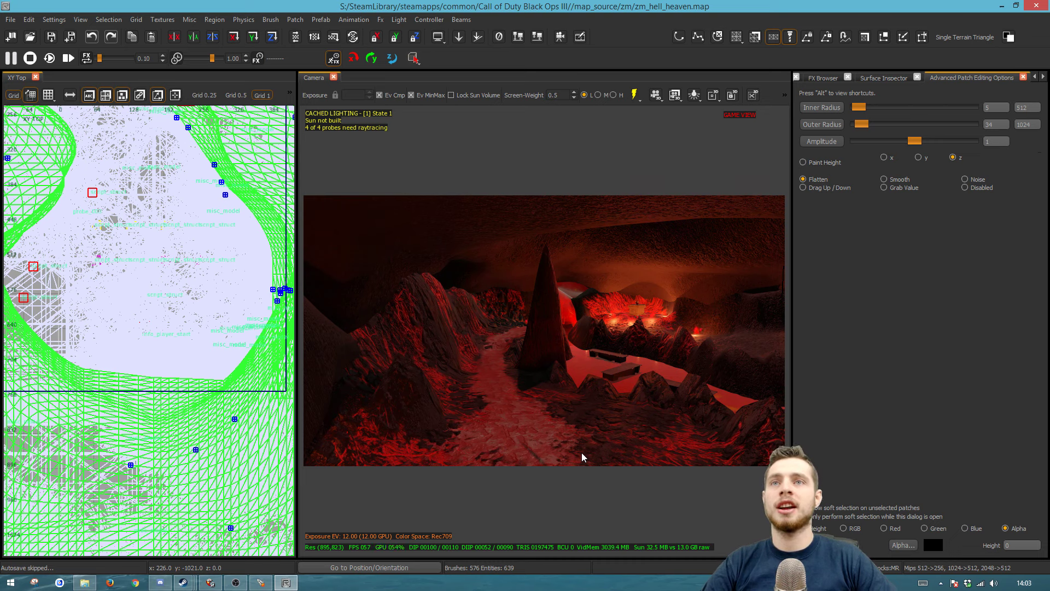
right_drag(604, 417, 552, 400)
key(g)
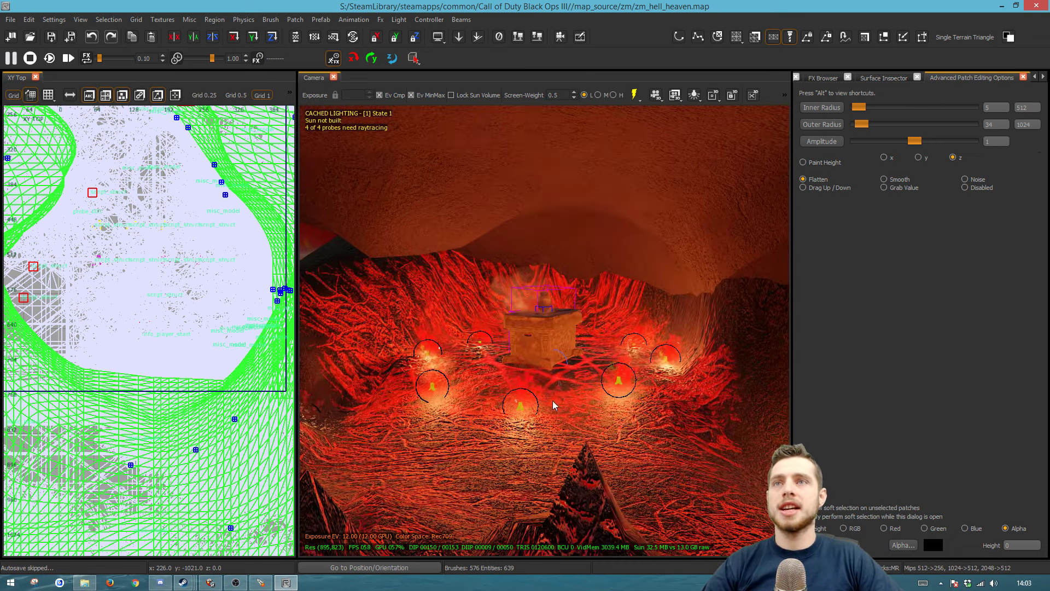
Examine the objects and lights around the stone building by selecting them, and clear the selection.
click(537, 311)
click(518, 398)
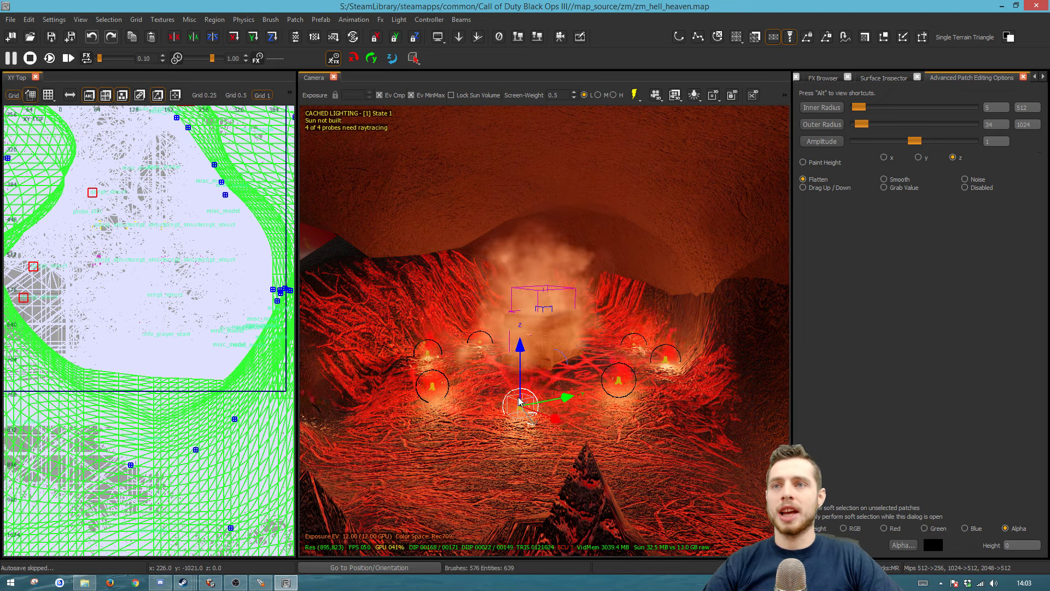
key(Escape)
right_drag(529, 406, 601, 458)
click(616, 418)
key(Escape)
Show the scene around the smoke effects in game view once more, and leave game view at the rock spire.
key(g)
right_drag(646, 464, 646, 463)
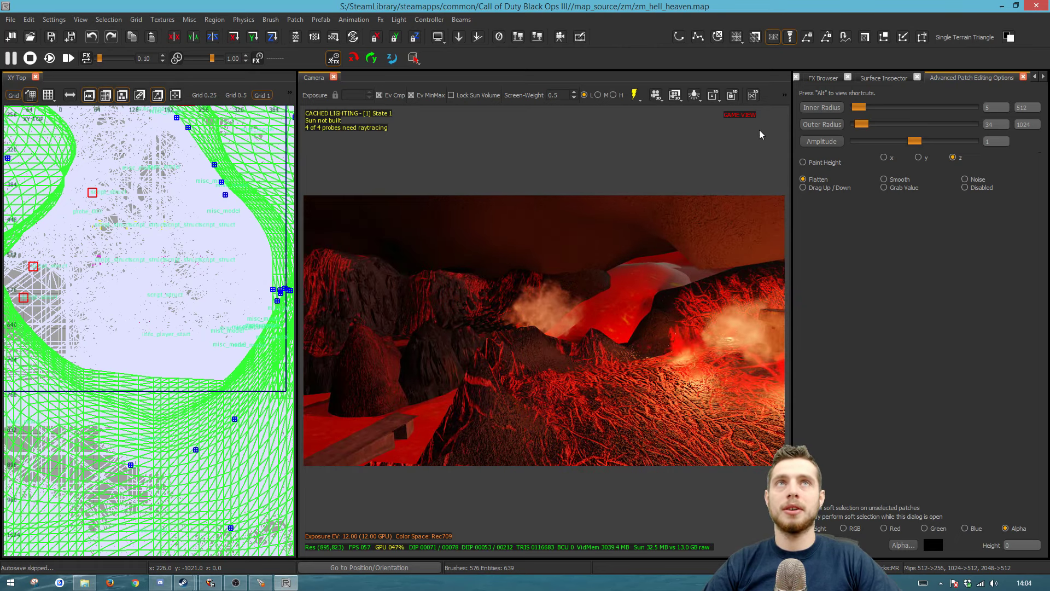
key(Escape)
right_drag(582, 372, 598, 343)
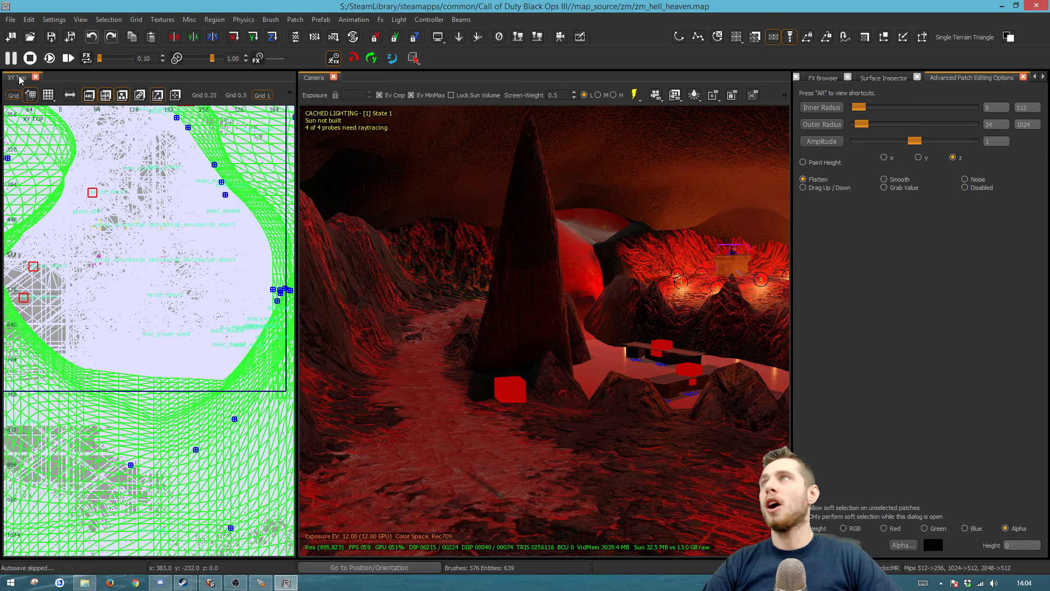
Try rearranging the docked panels, combining XY Top and Camera as tabs, and put the two views back side by side.
drag(20, 79, 547, 255)
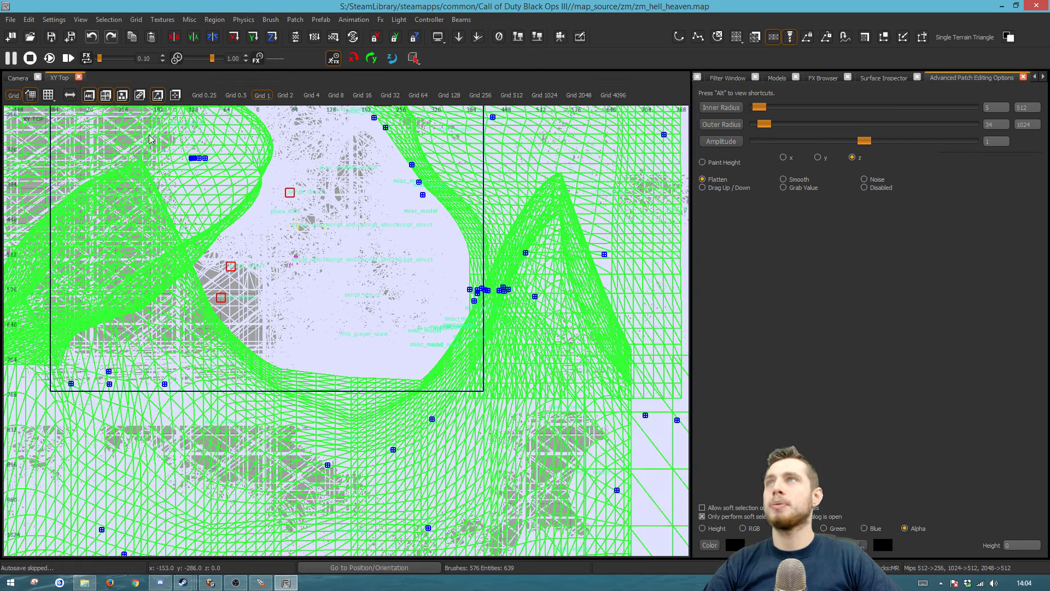
drag(63, 85, 136, 202)
drag(11, 79, 666, 329)
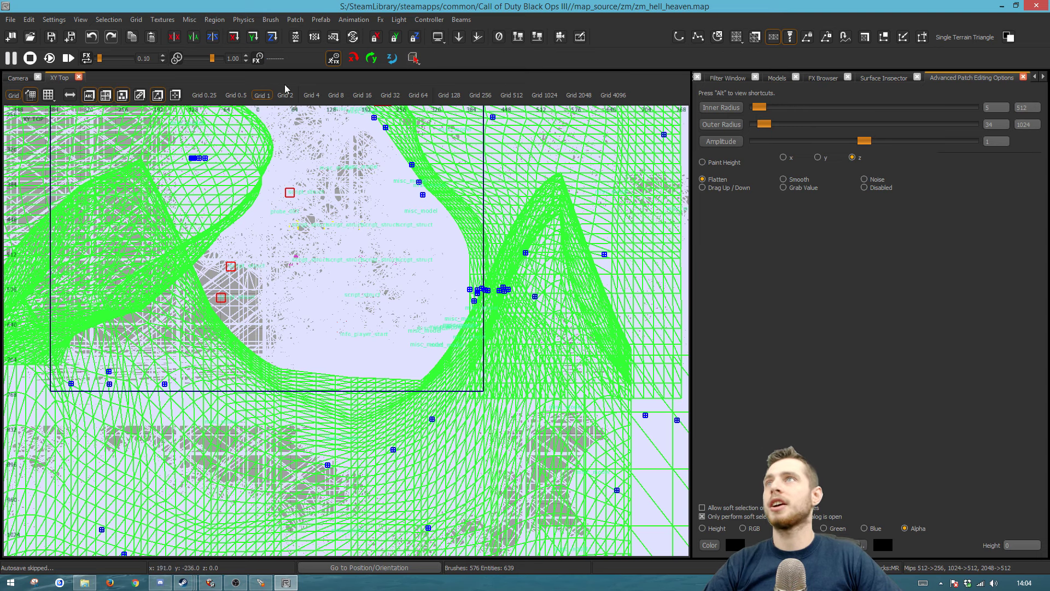
drag(59, 82, 306, 517)
drag(16, 325, 665, 149)
drag(540, 306, 902, 328)
drag(1006, 77, 84, 275)
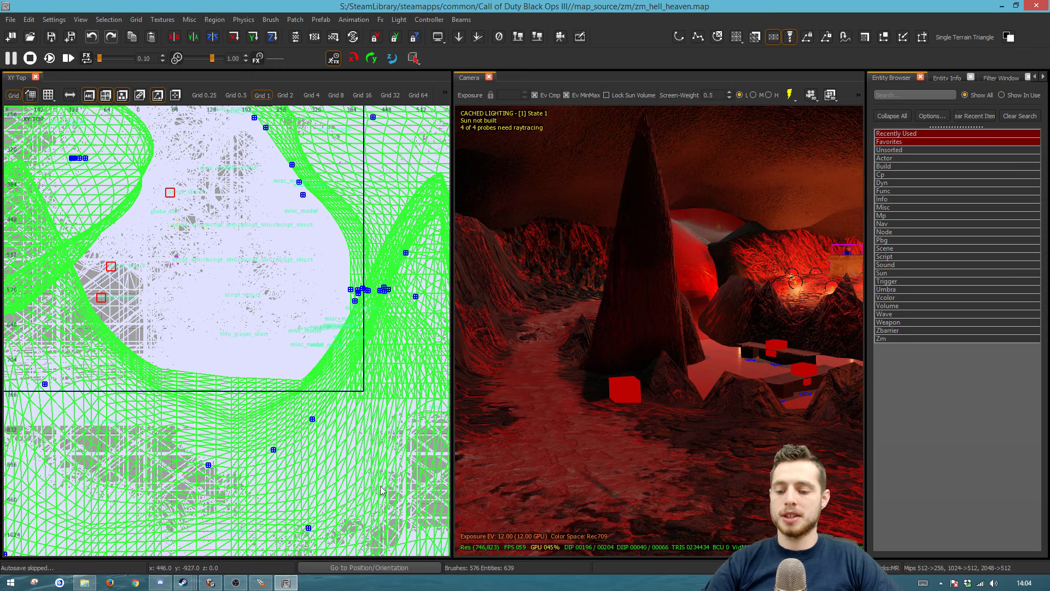
Open the texture browser and widen the Camera view by narrowing the XY Top view.
key(t)
click(930, 78)
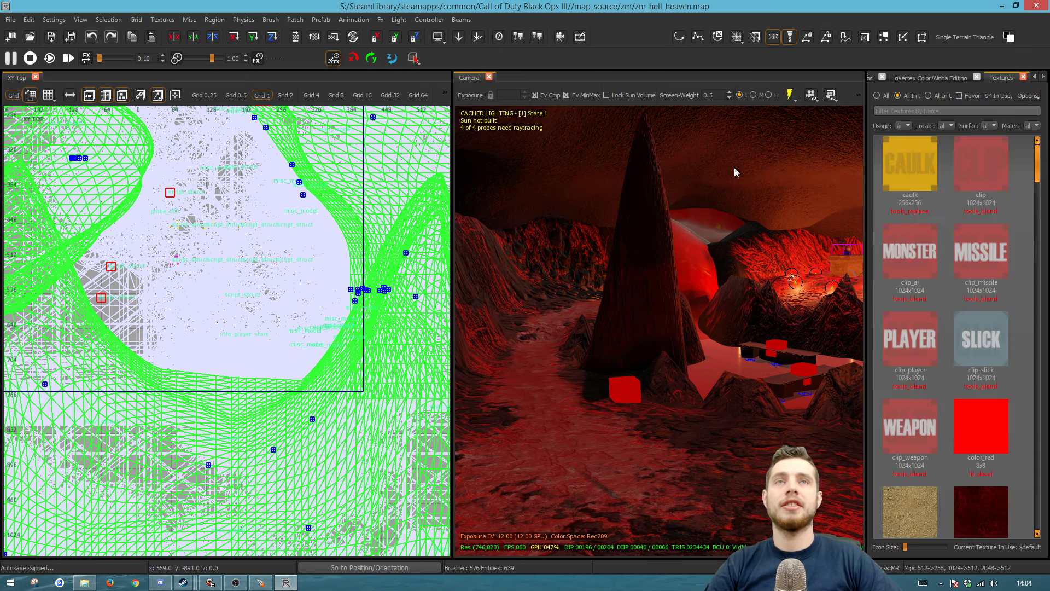
drag(453, 357, 316, 356)
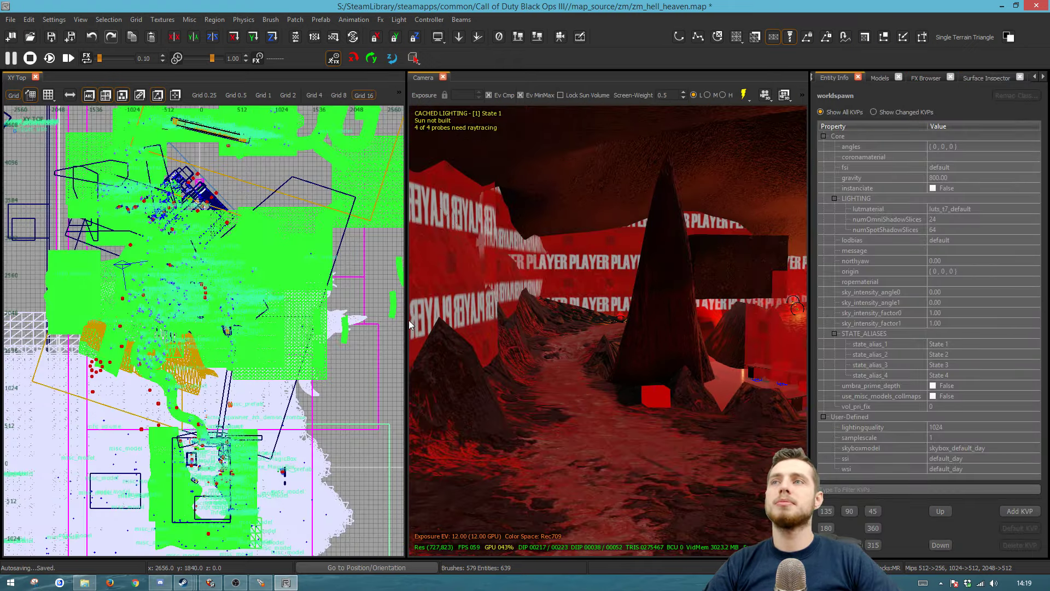
drag(408, 320, 241, 323)
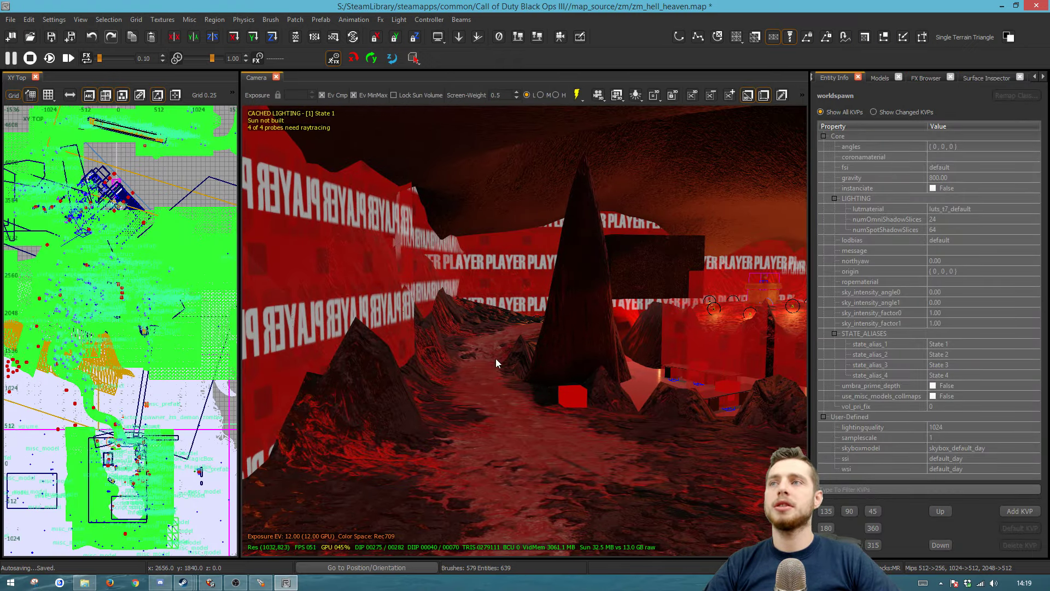
right_drag(544, 367, 754, 355)
right_drag(524, 330, 367, 331)
right_drag(525, 362, 487, 361)
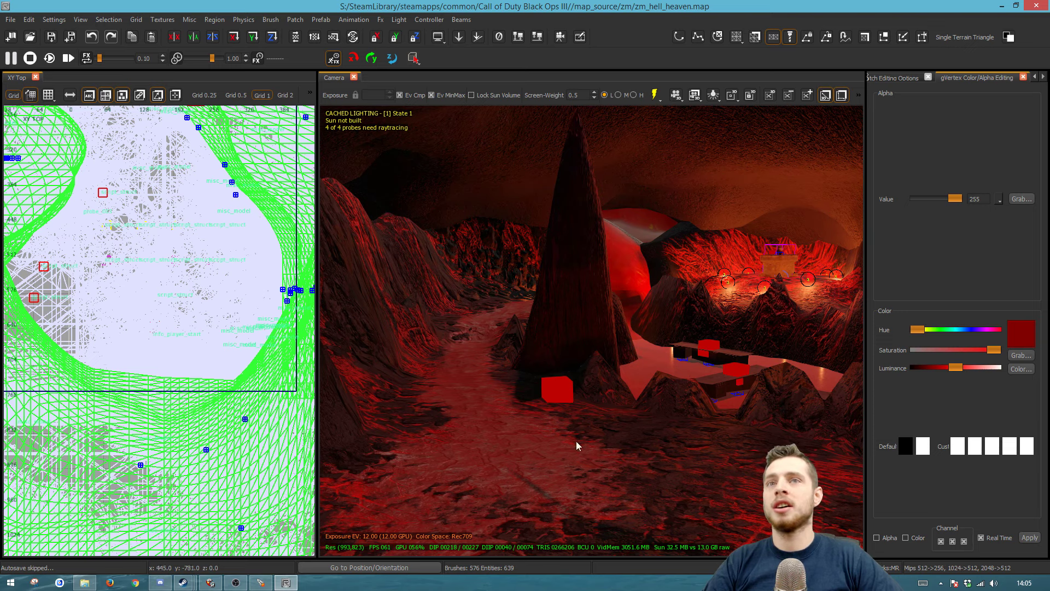
Select the ground terrain in the Camera view, cycle the 2D view through XZ Front back to XY Top, and clear the selection.
scroll(172, 361, down, 1)
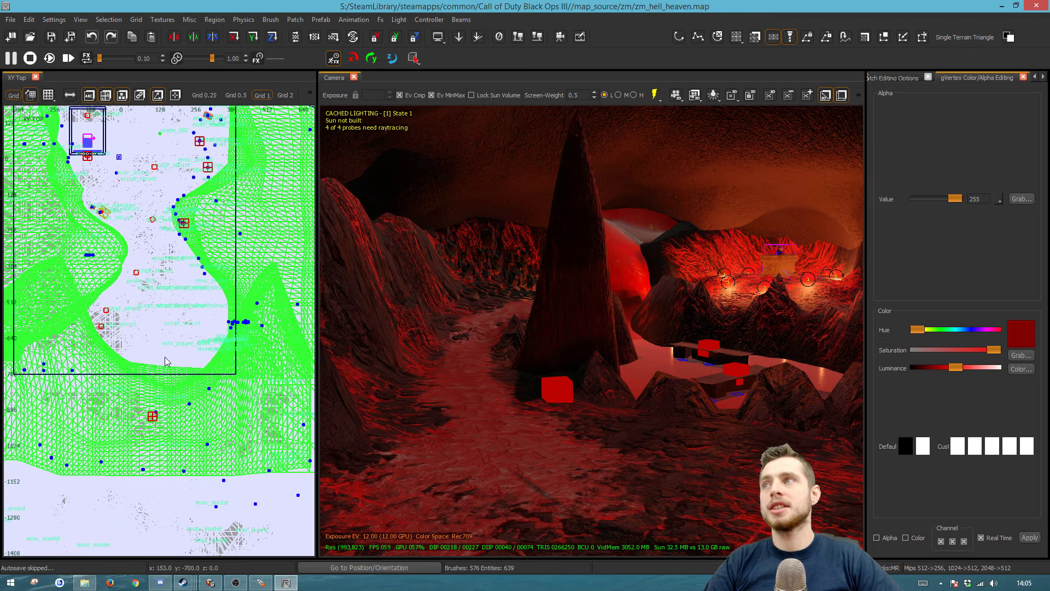
scroll(161, 358, down, 2)
shift+click(497, 432)
key(ctrl+Tab)
key(ctrl+Tab)
key(ctrl+Tab)
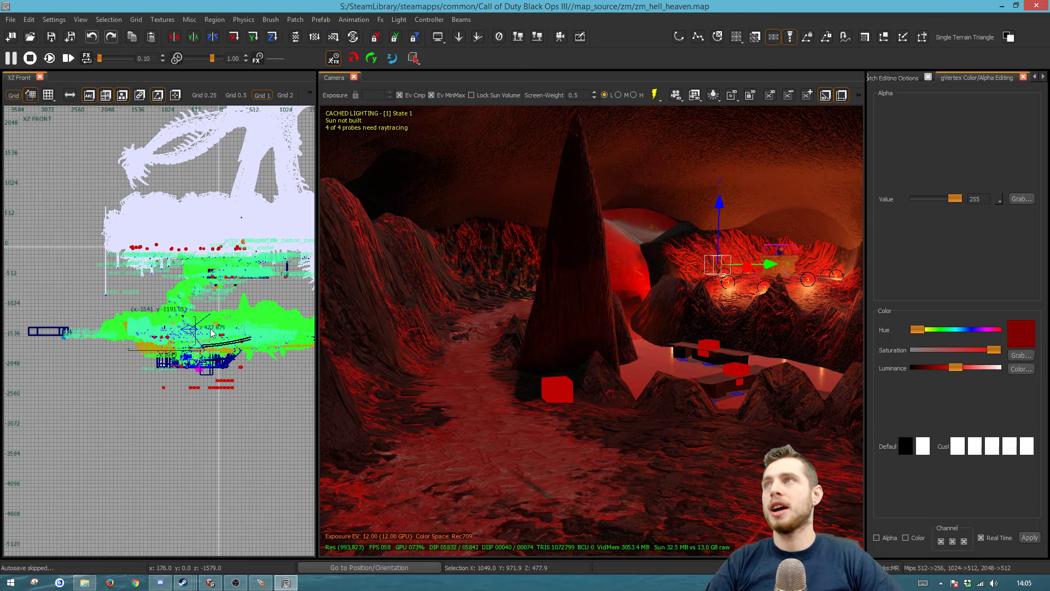
scroll(153, 339, up, 4)
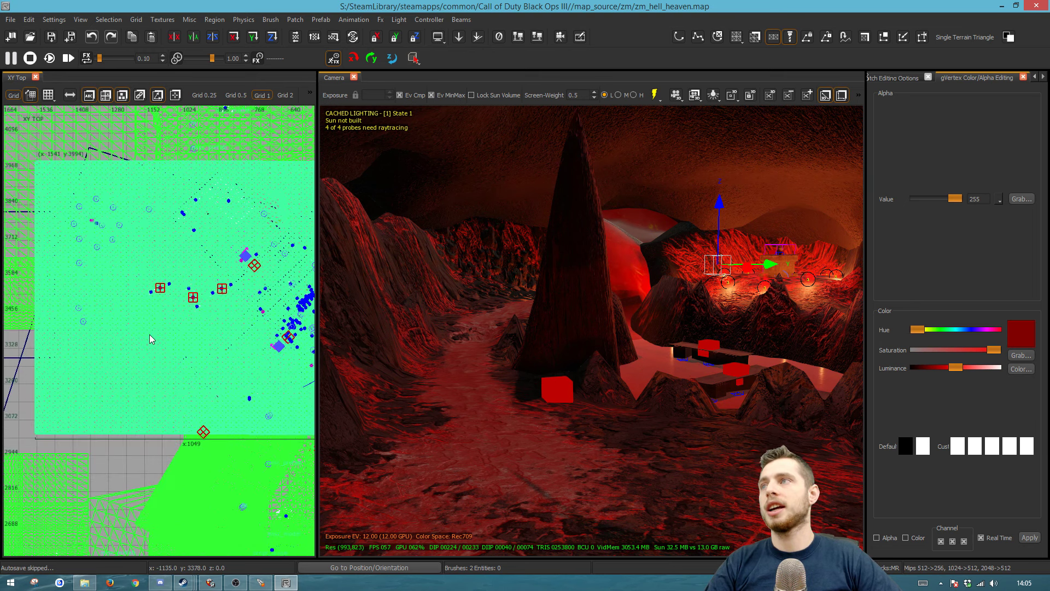
key(Escape)
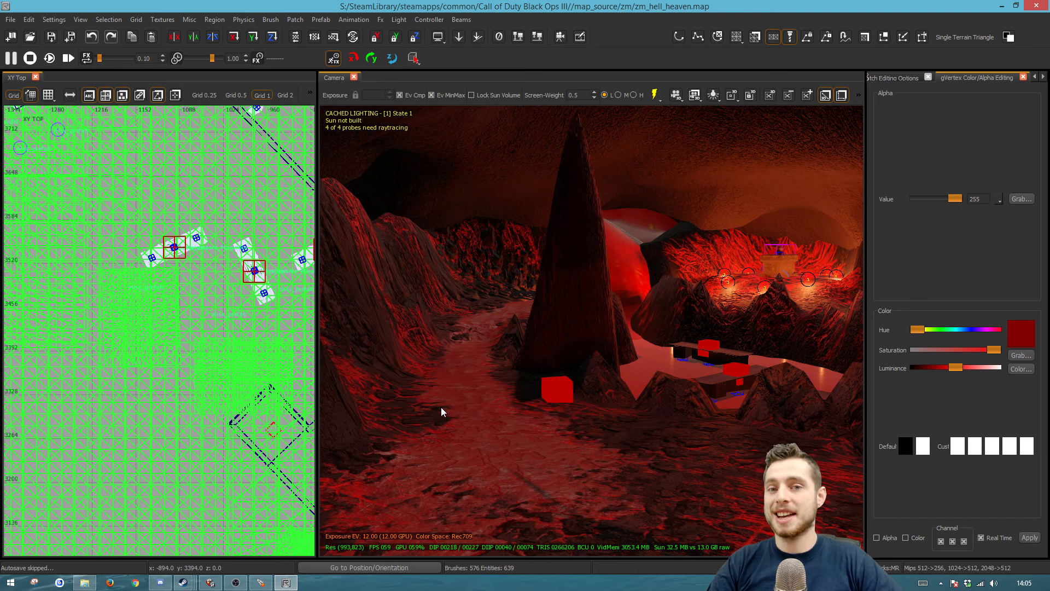
Draw a brush 126 by 169 units in the XY Top view and raise it slightly along Z.
mouse_move(155, 272)
mouse_down()
mouse_move(235, 322)
mouse_move(245, 387)
mouse_up()
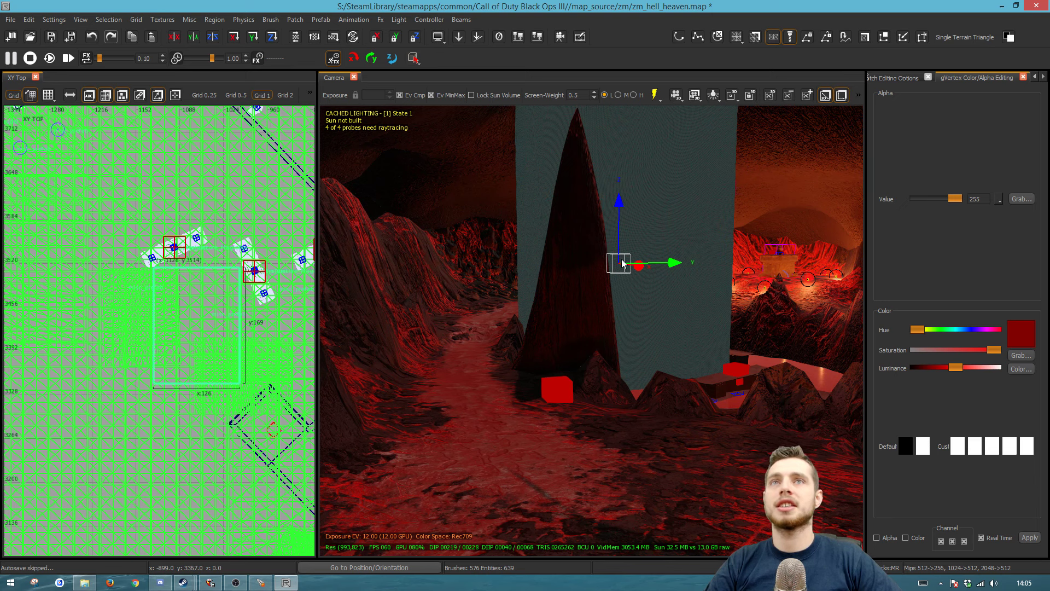
mouse_move(618, 199)
mouse_down()
mouse_move(618, 284)
mouse_move(614, 166)
mouse_move(610, 190)
mouse_up()
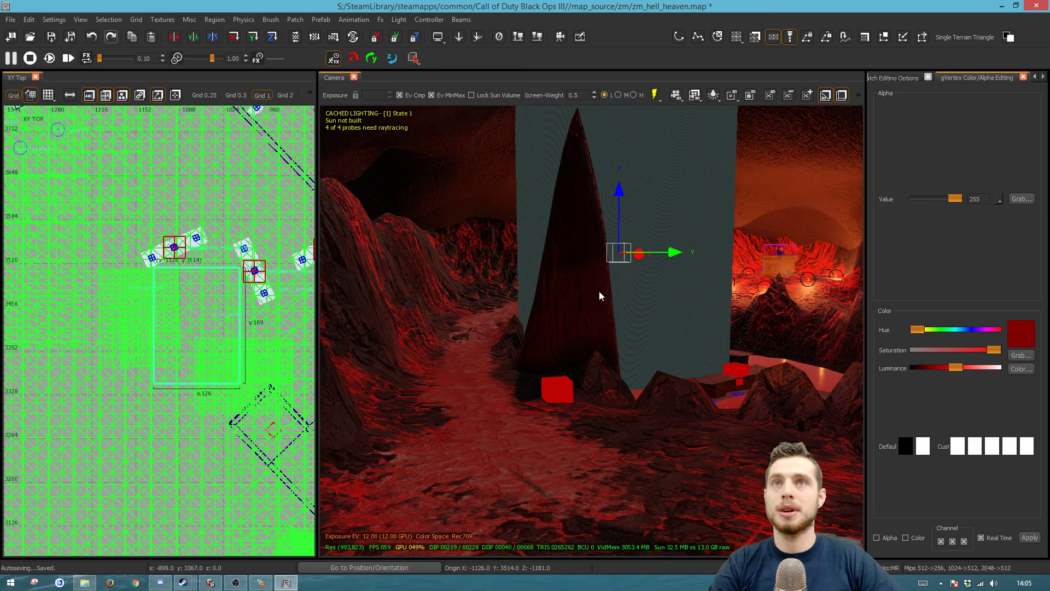
Review the Selection preferences, including Manipulator Handles, and accept them as they are.
key(p)
click(274, 186)
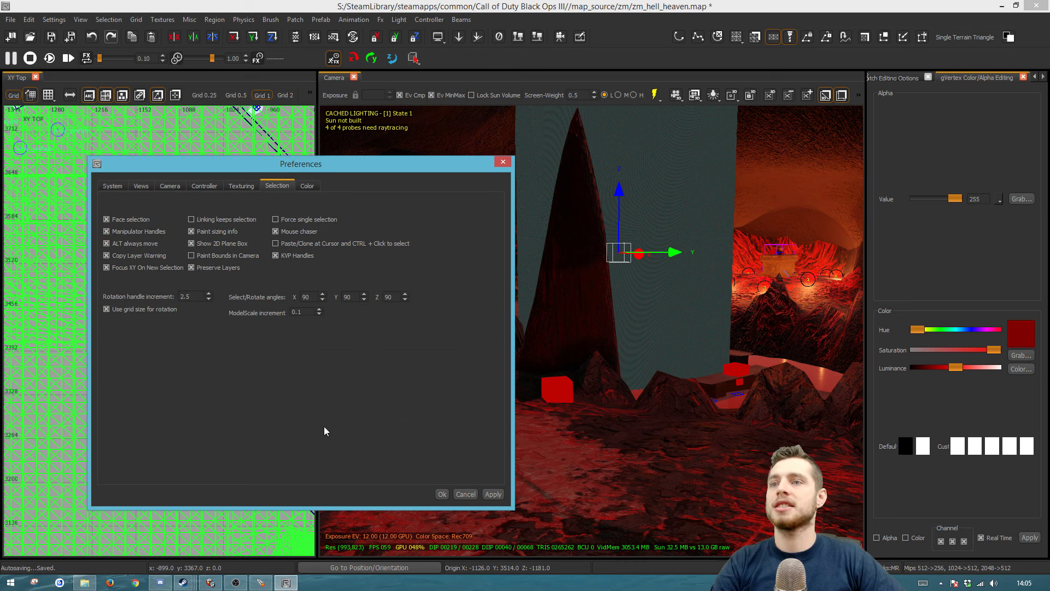
click(442, 494)
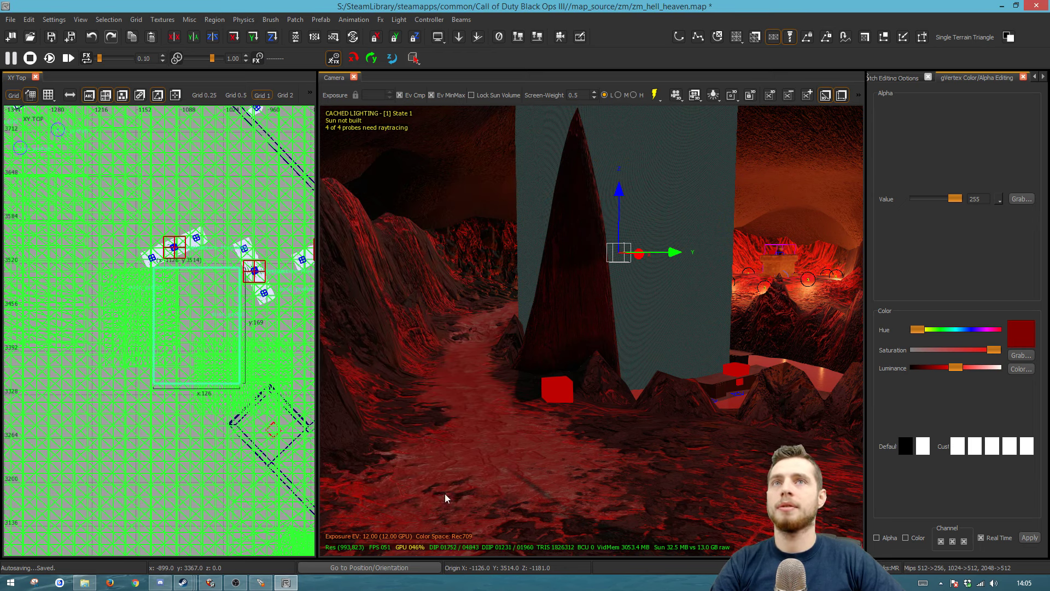
Widen the side panel and list all textures in the texture browser.
drag(864, 218, 711, 230)
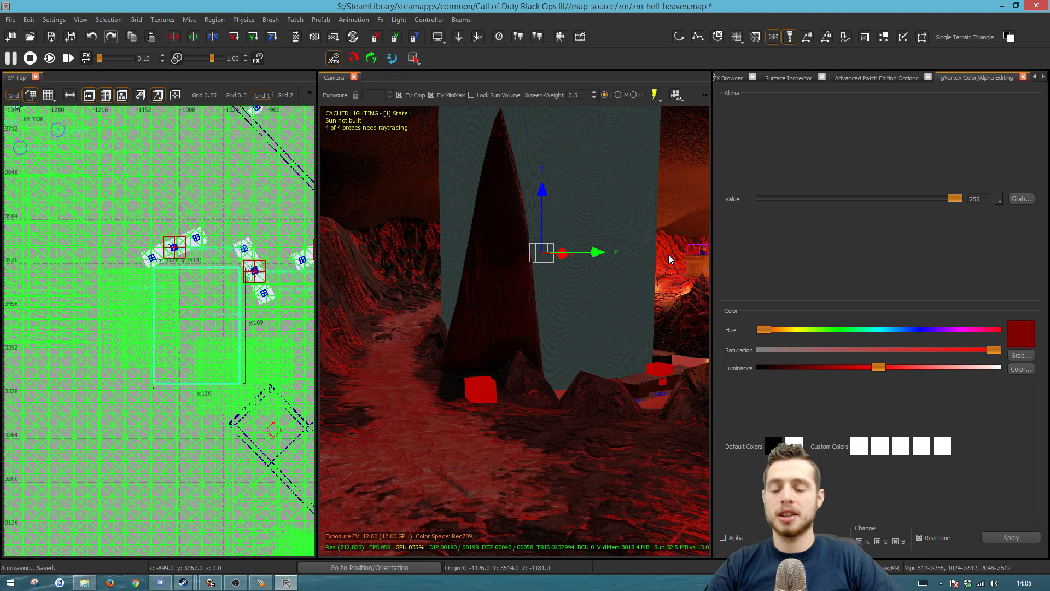
key(t)
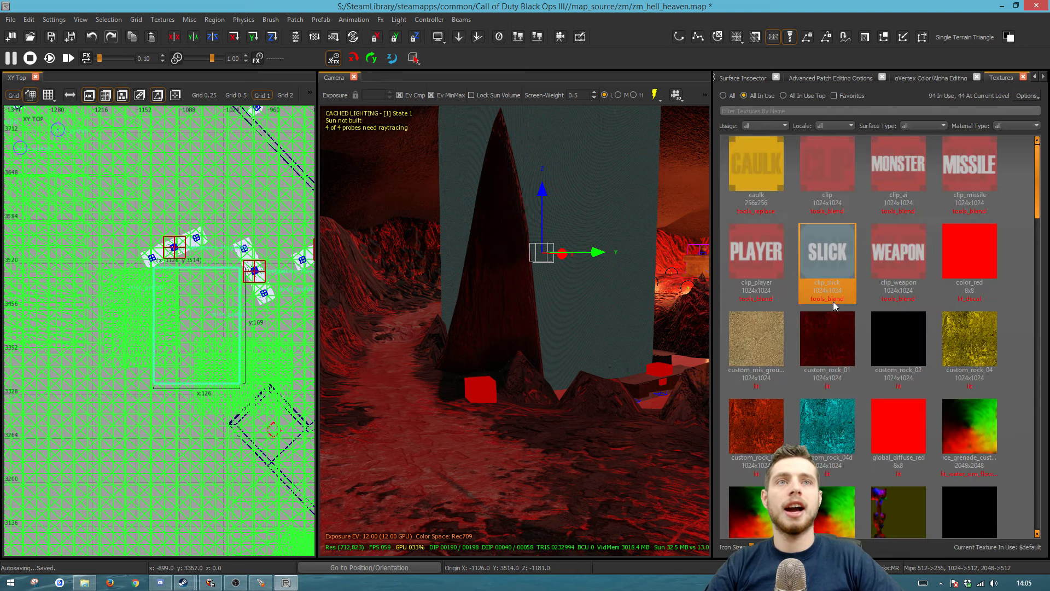
click(725, 96)
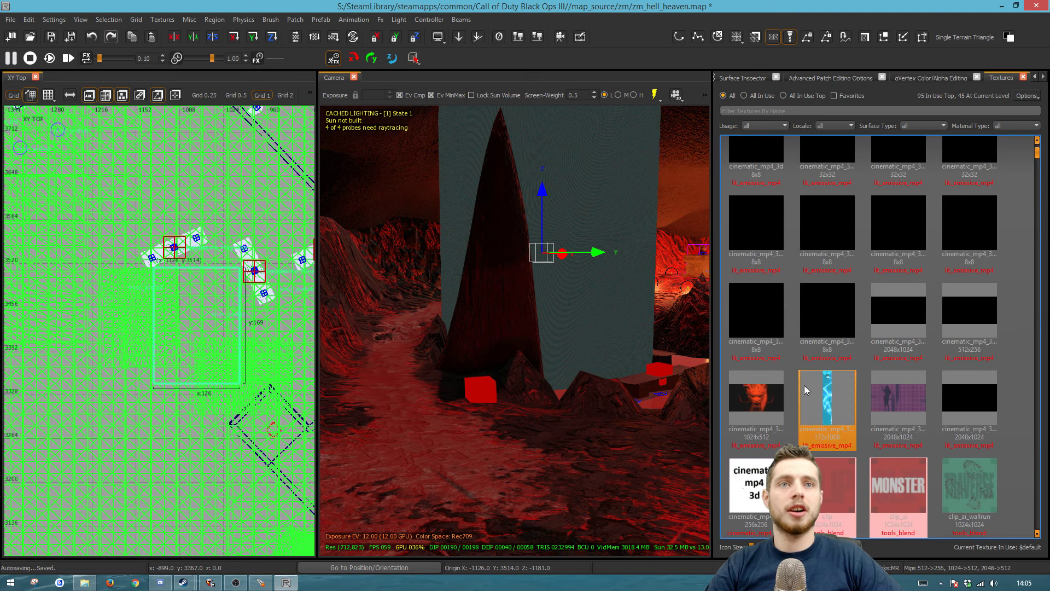
Try the purple ground texture on the new brush, then apply custom_misc_ground_01 to it.
scroll(768, 382, down, 3)
scroll(768, 382, up, 3)
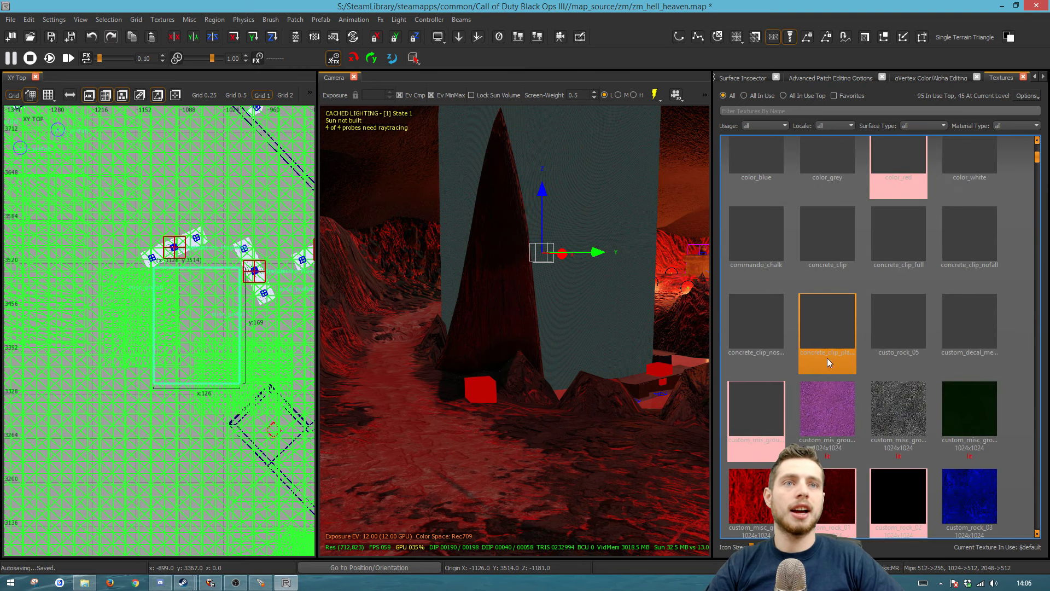
click(826, 411)
click(893, 412)
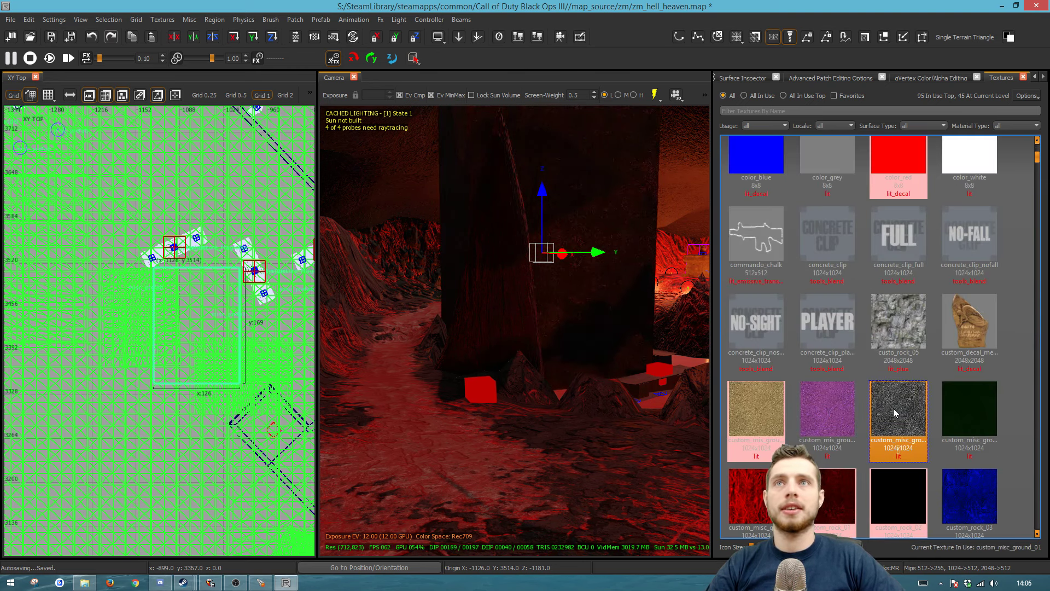
Inspect the textured brush from several angles in the camera view and clear its selection.
right_drag(514, 331, 619, 331)
right_drag(606, 384, 573, 385)
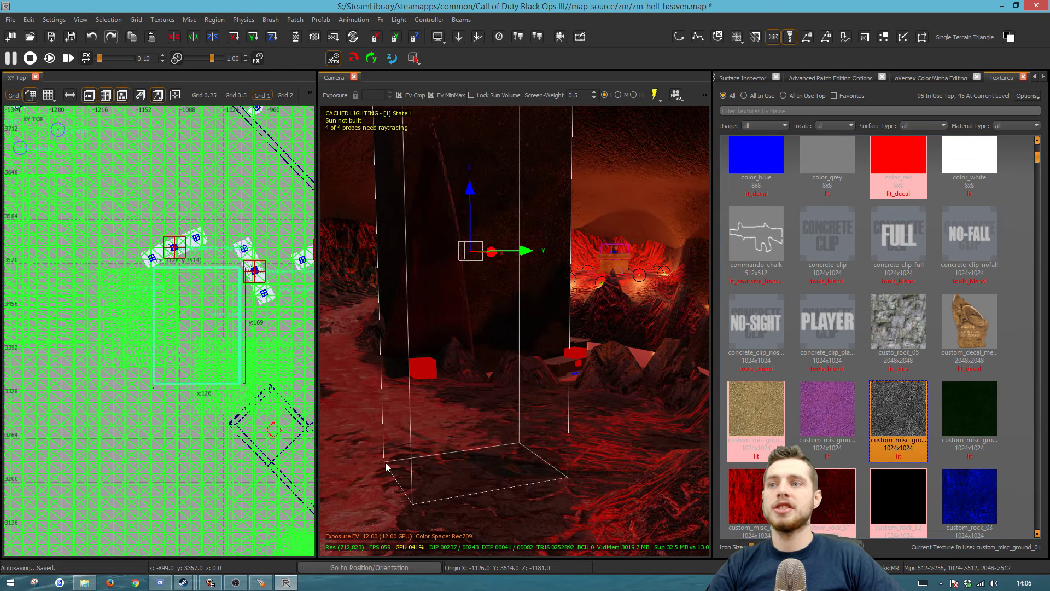
mouse_move(545, 470)
right_down()
mouse_move(520, 328)
mouse_move(563, 519)
right_up()
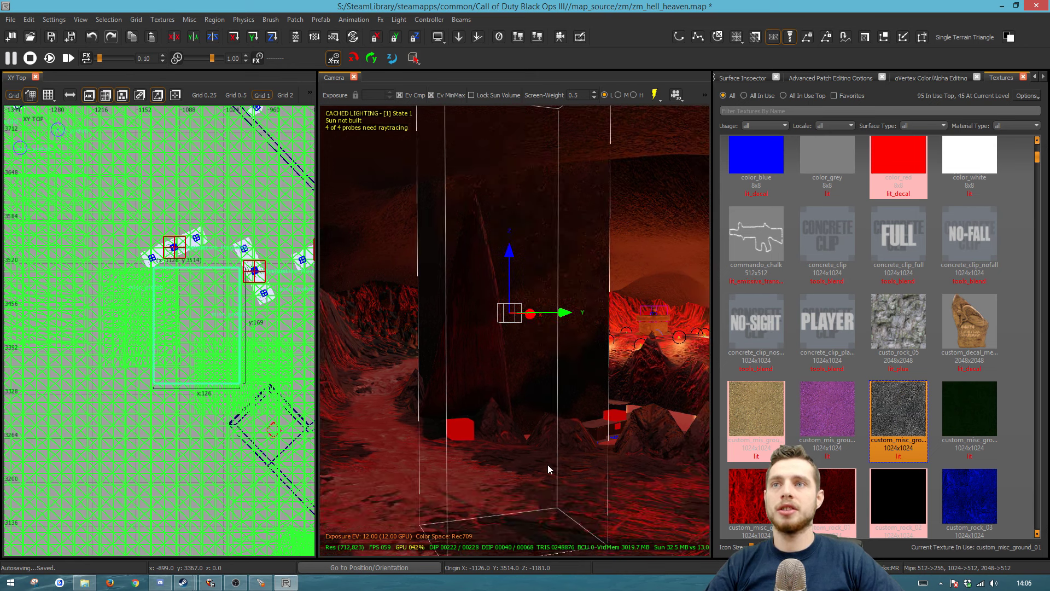
key(Escape)
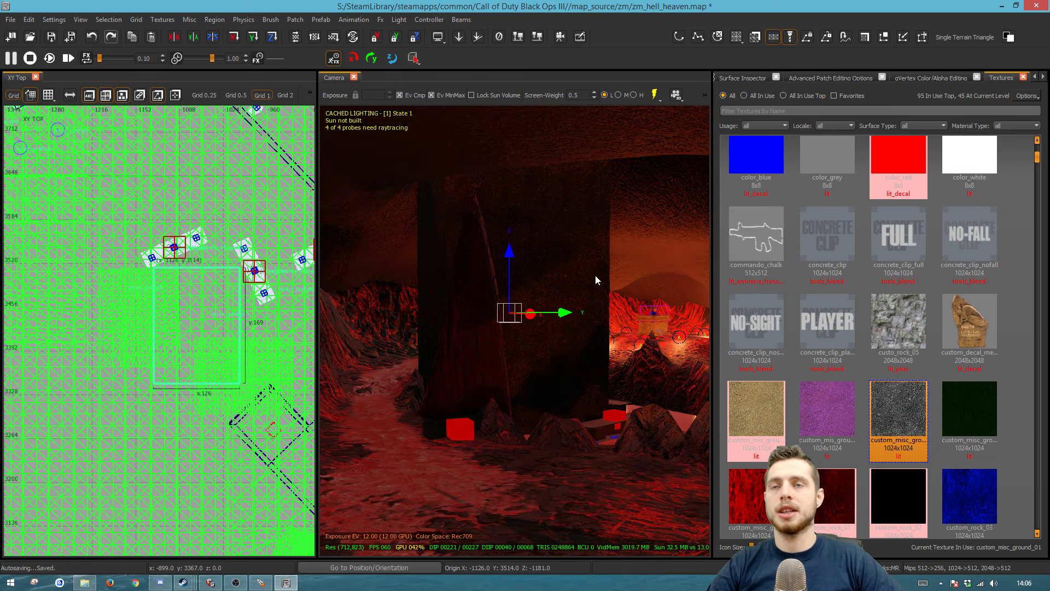
Practise selecting and deselecting the textured brush in the camera view, leaving it selected.
shift+click(572, 377)
shift+click(570, 358)
shift+click(571, 370)
mouse_move(583, 418)
right_down()
mouse_move(495, 415)
mouse_move(583, 422)
right_up()
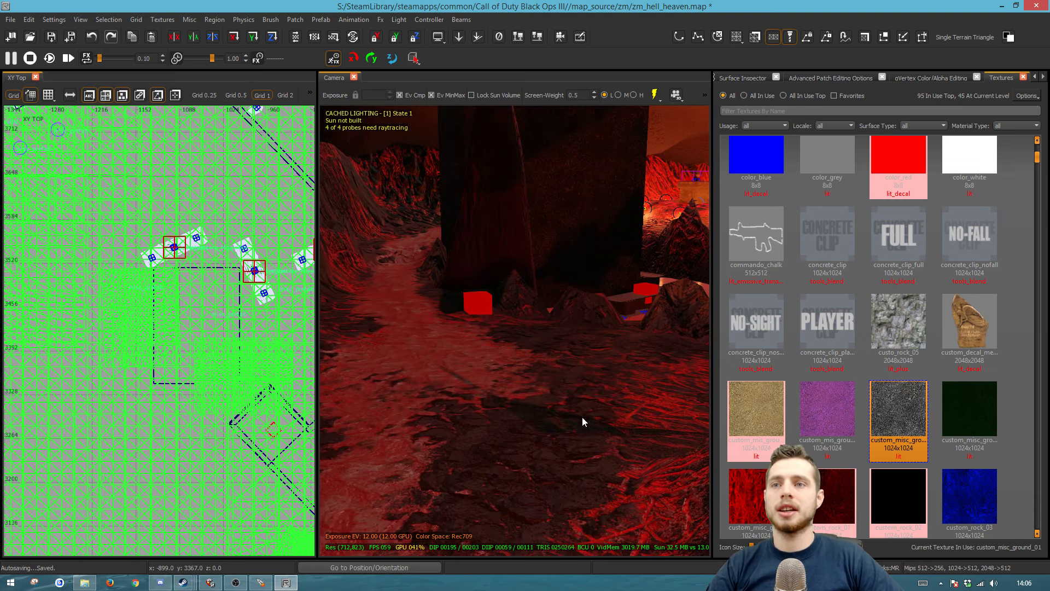
shift+click(522, 400)
shift+click(521, 395)
right_drag(485, 440, 533, 342)
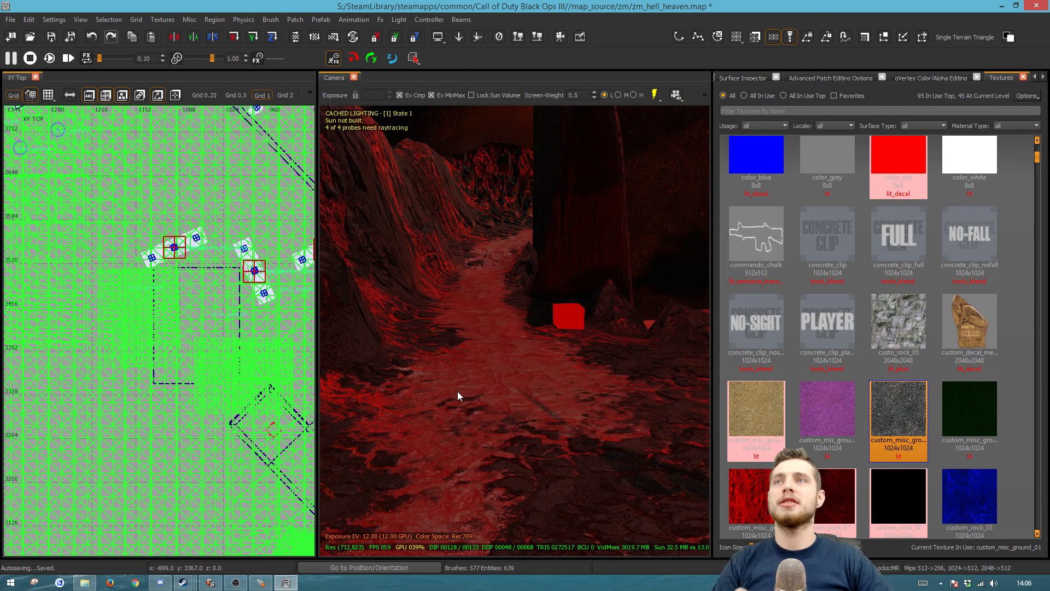
shift+click(536, 376)
right_drag(526, 422, 535, 375)
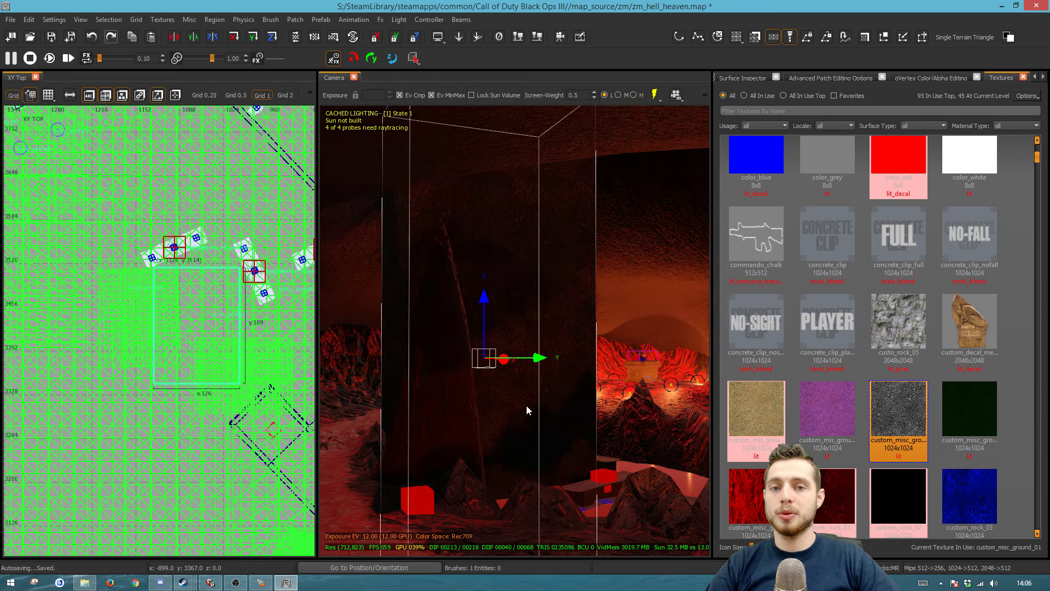
In the XZ Front view, move the brush's lower and upper edges inward until it is about 59 units tall.
scroll(195, 328, down, 2)
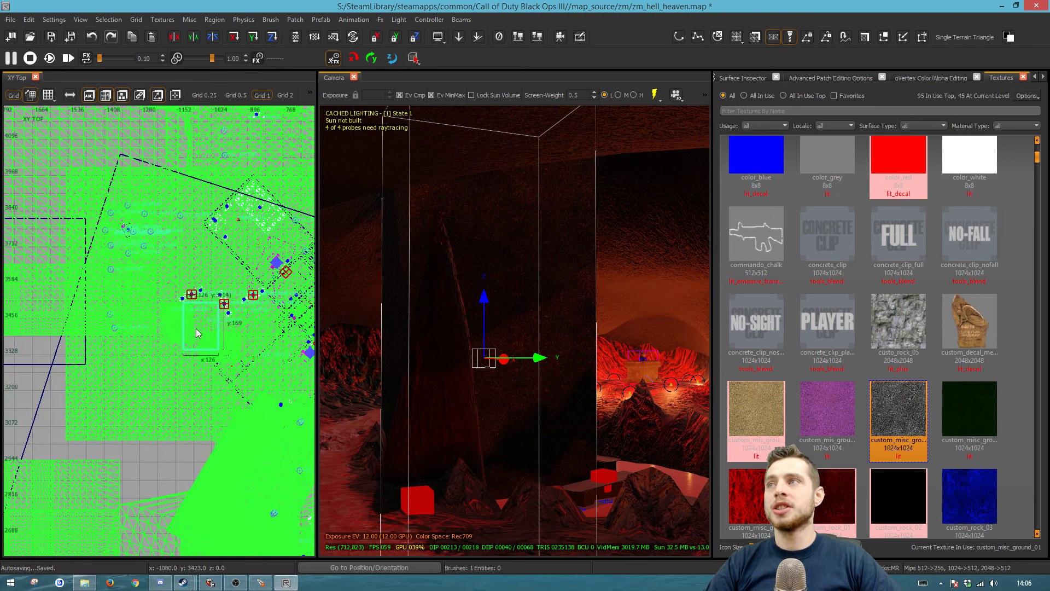
scroll(207, 320, up, 2)
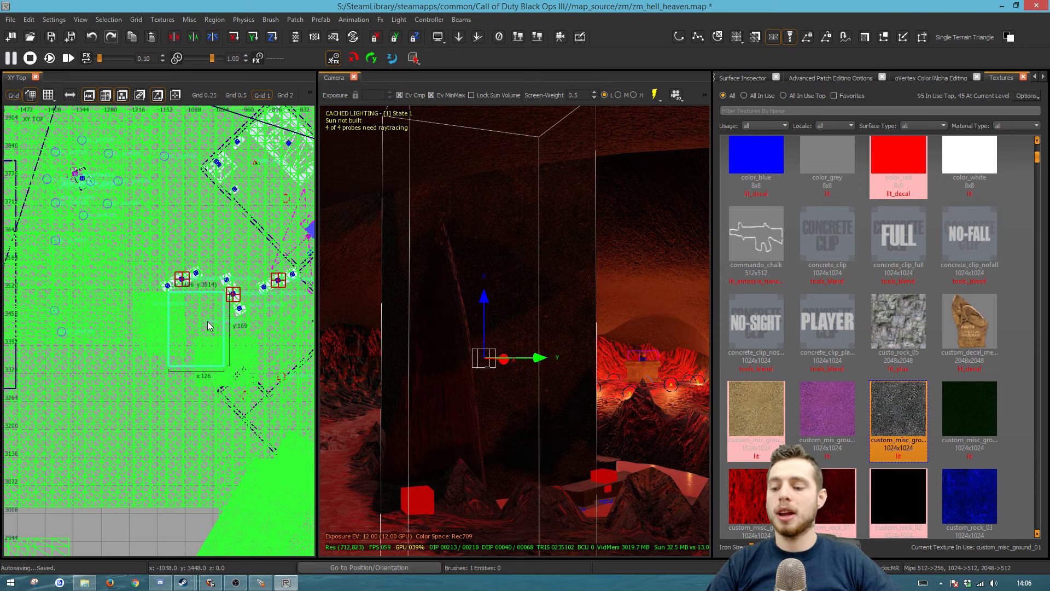
key(ctrl+Tab)
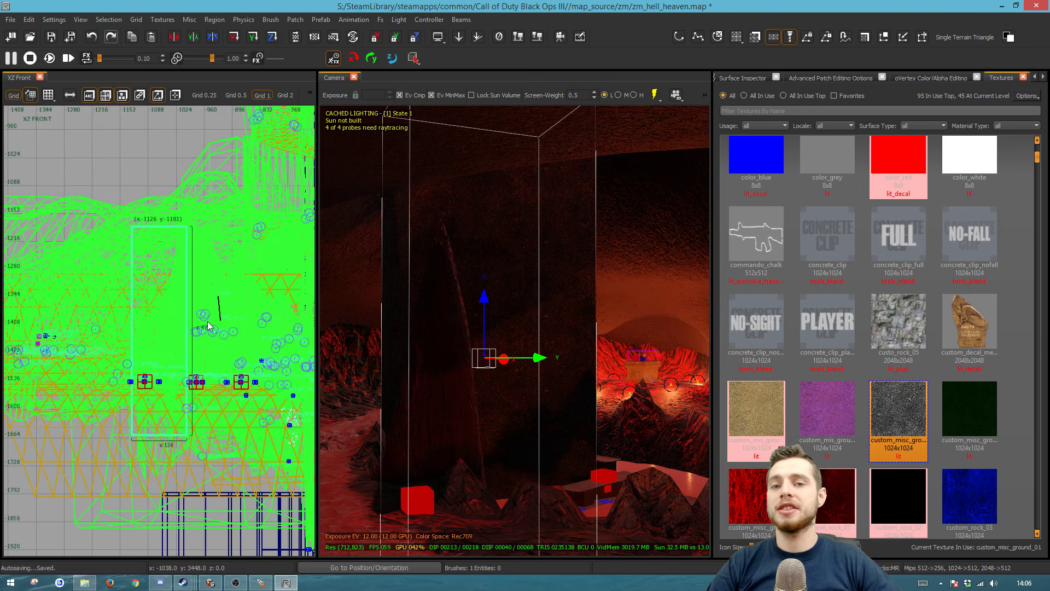
drag(178, 454, 163, 359)
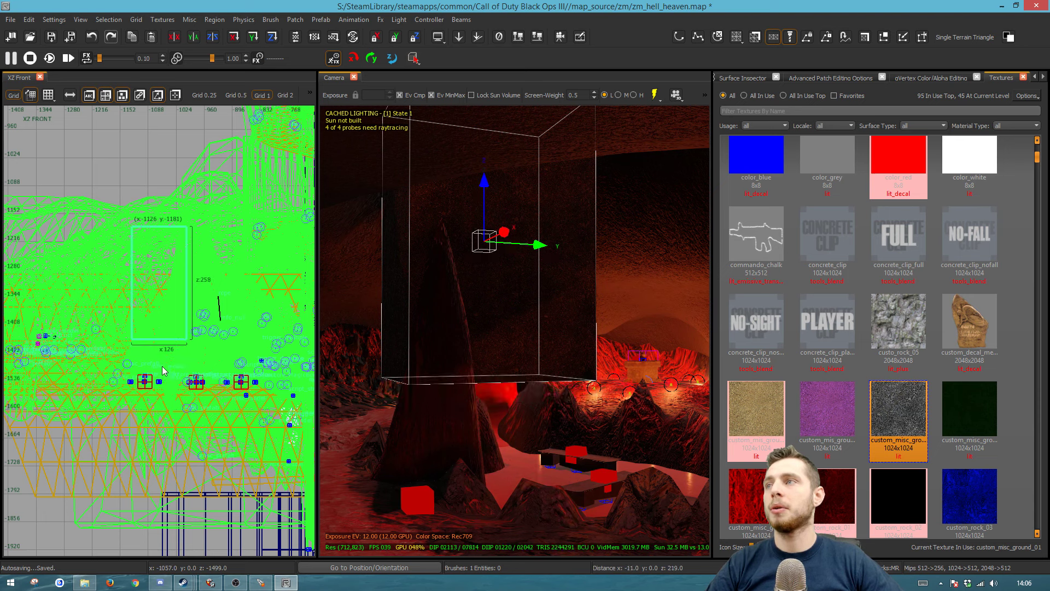
drag(151, 208, 162, 285)
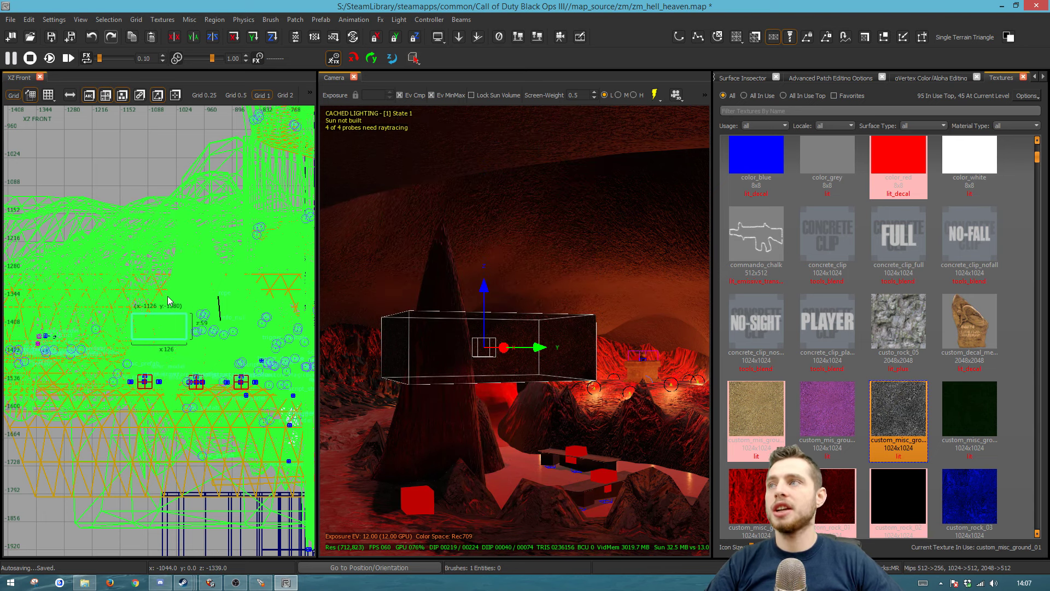
Shorten the brush to about 94 units along Y in the YZ Side view, return to XY Top and deselect it.
key(ctrl+Tab)
drag(198, 331, 165, 329)
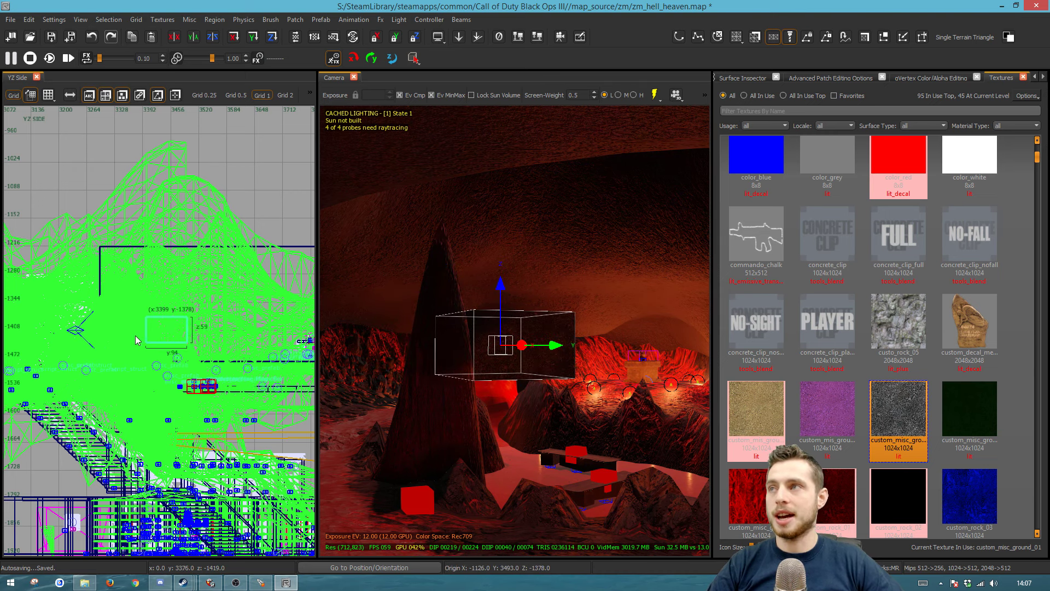
key(ctrl+Tab)
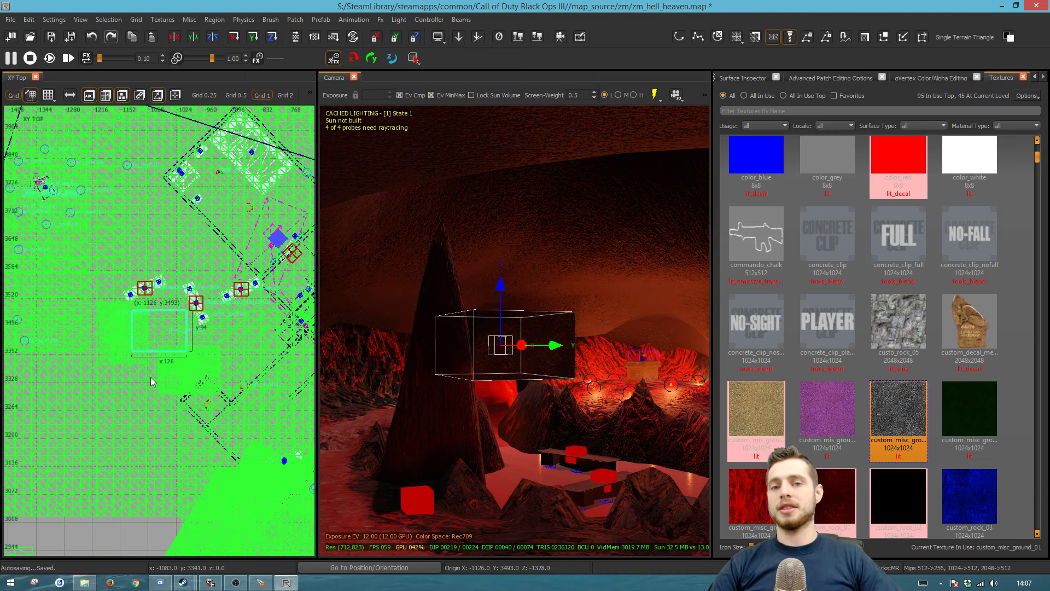
scroll(147, 376, up, 2)
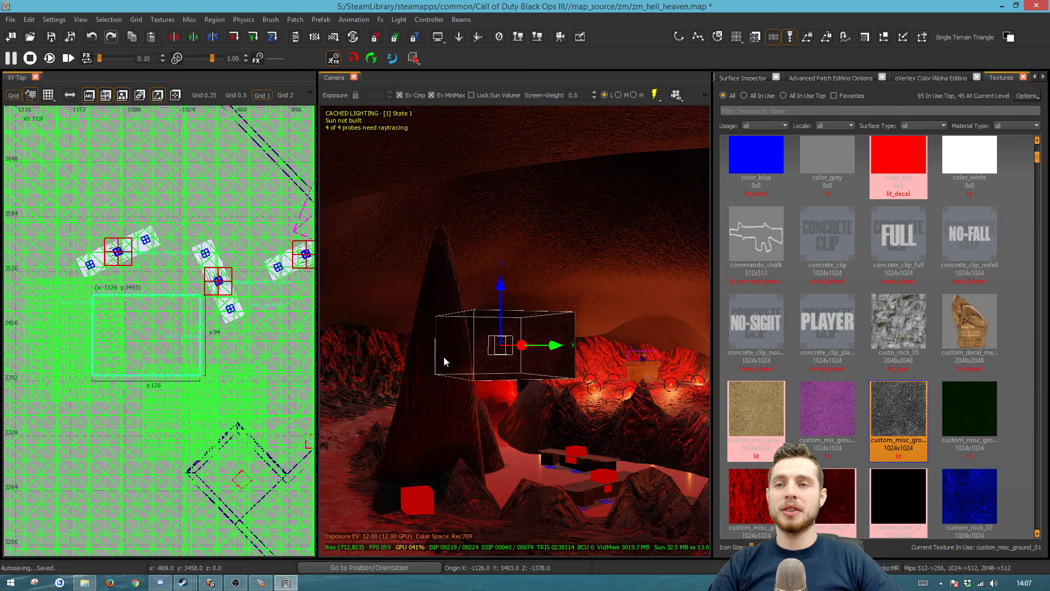
key(Escape)
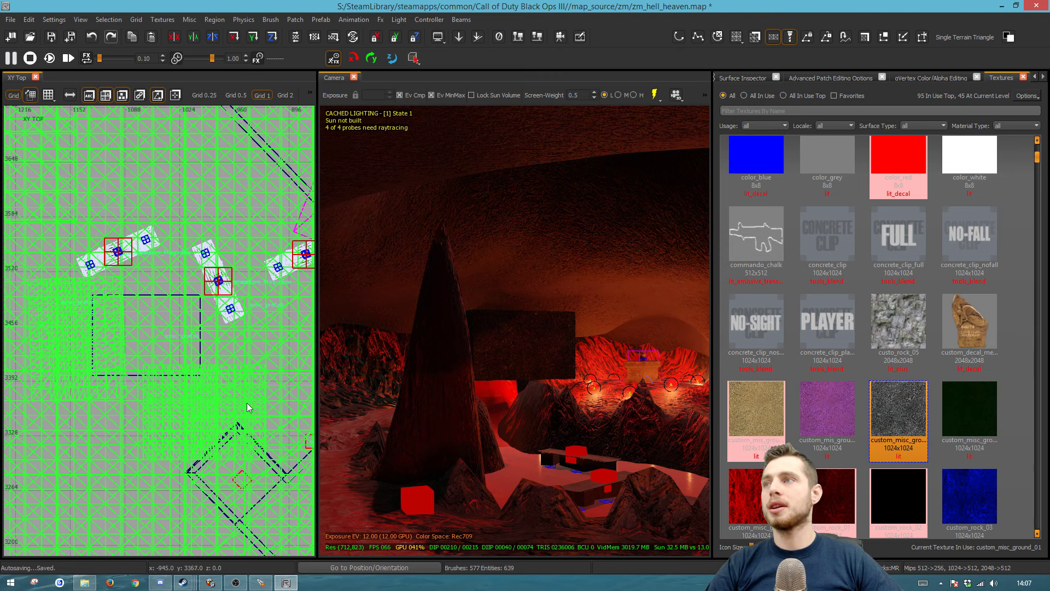
Widen the XY Top view over an empty area of the map.
scroll(254, 405, down, 9)
scroll(146, 365, up, 6)
right_drag(162, 393, 124, 341)
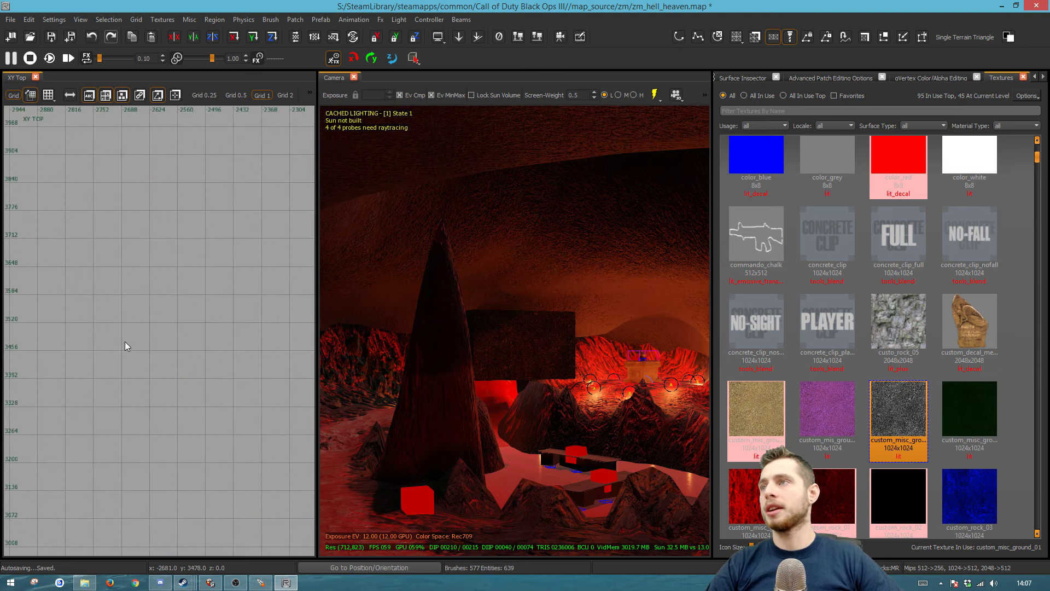
drag(314, 334, 372, 345)
Draw and duplicate a brush about 30 by 39 units in the empty area, and delete both brushes.
scroll(156, 351, up, 3)
mouse_move(138, 271)
mouse_down()
mouse_move(176, 310)
mouse_move(215, 392)
mouse_move(221, 458)
mouse_move(234, 314)
mouse_move(176, 326)
mouse_move(171, 306)
mouse_move(190, 330)
mouse_up()
key(space)
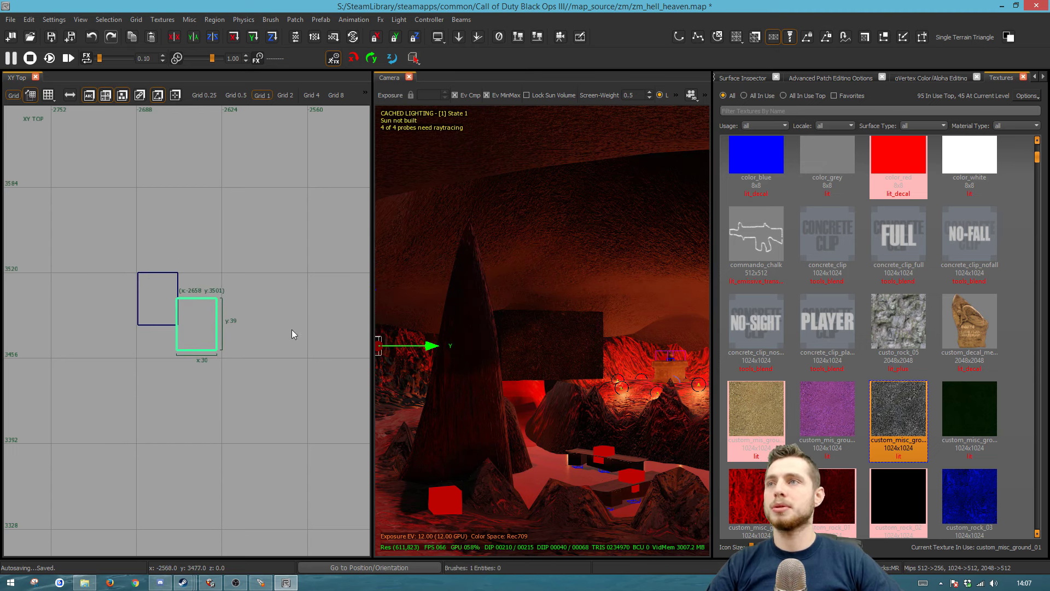
shift+click(152, 283)
key(BackSpace)
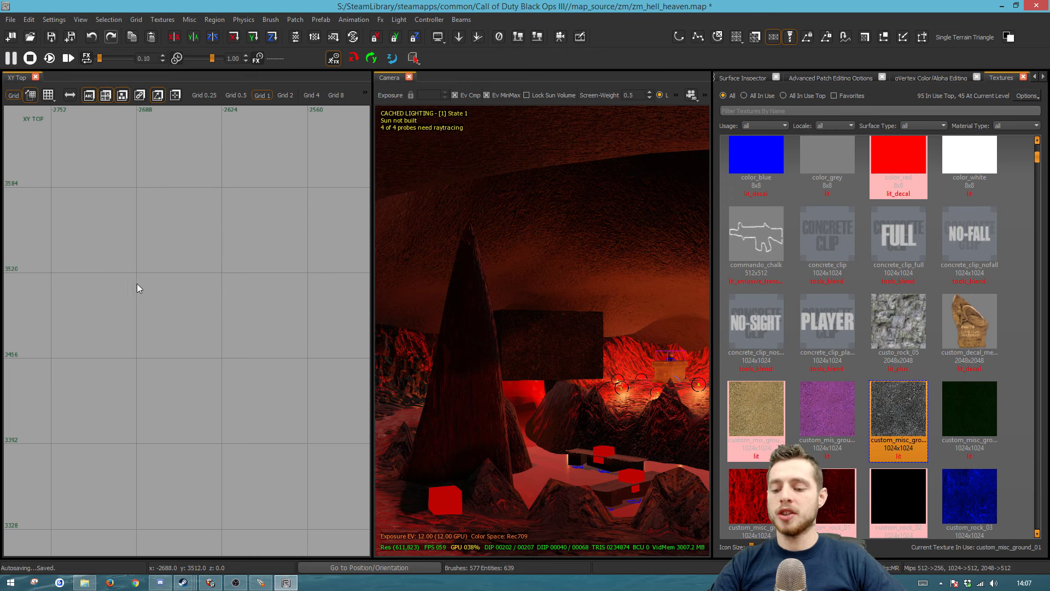
Set the grid size to 8 and draw a 64 by 64 unit brush in the XY Top view.
scroll(98, 271, down, 2)
key(5)
mouse_move(125, 277)
mouse_down()
mouse_move(183, 333)
mouse_move(166, 369)
mouse_move(199, 337)
mouse_move(198, 314)
mouse_move(239, 349)
mouse_move(268, 319)
mouse_move(136, 338)
mouse_move(188, 338)
mouse_move(248, 299)
mouse_move(281, 300)
mouse_move(169, 306)
mouse_move(236, 315)
mouse_move(195, 317)
mouse_move(221, 322)
mouse_move(175, 379)
mouse_move(184, 360)
mouse_move(175, 390)
mouse_move(207, 306)
mouse_up()
scroll(189, 317, up, 2)
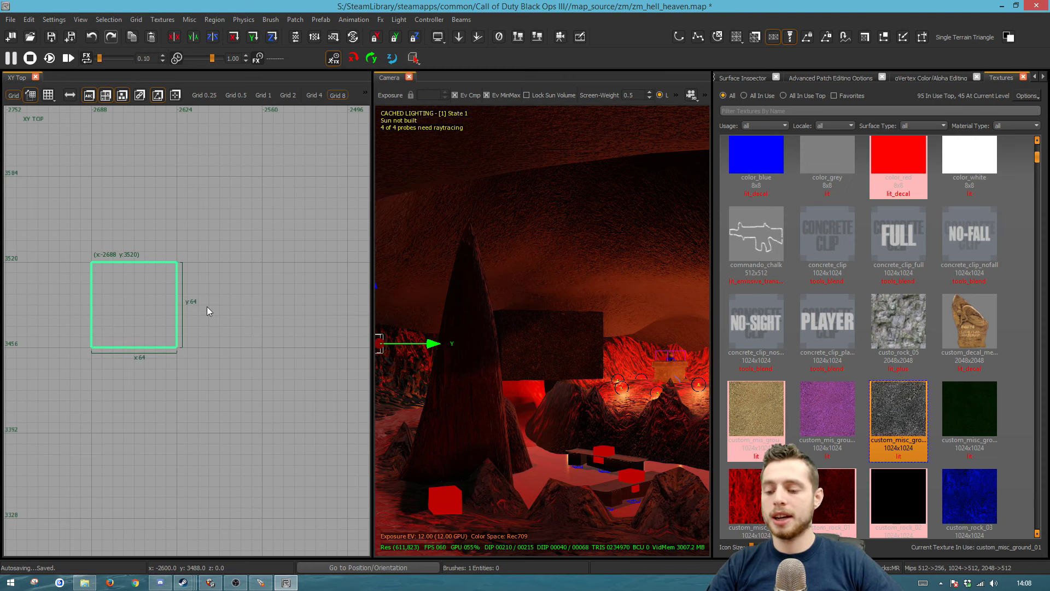
scroll(195, 313, down, 2)
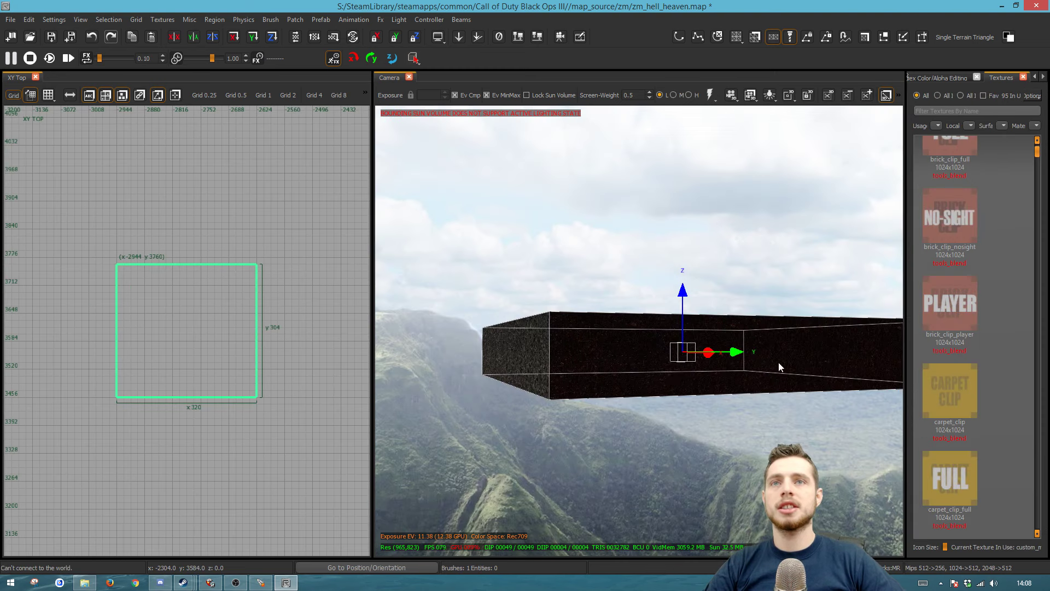
Duplicate the 320 by 304 unit brush and place the copy 64 units below the original in the XY Top view.
mouse_move(779, 362)
right_down()
mouse_move(891, 362)
mouse_move(873, 358)
right_up()
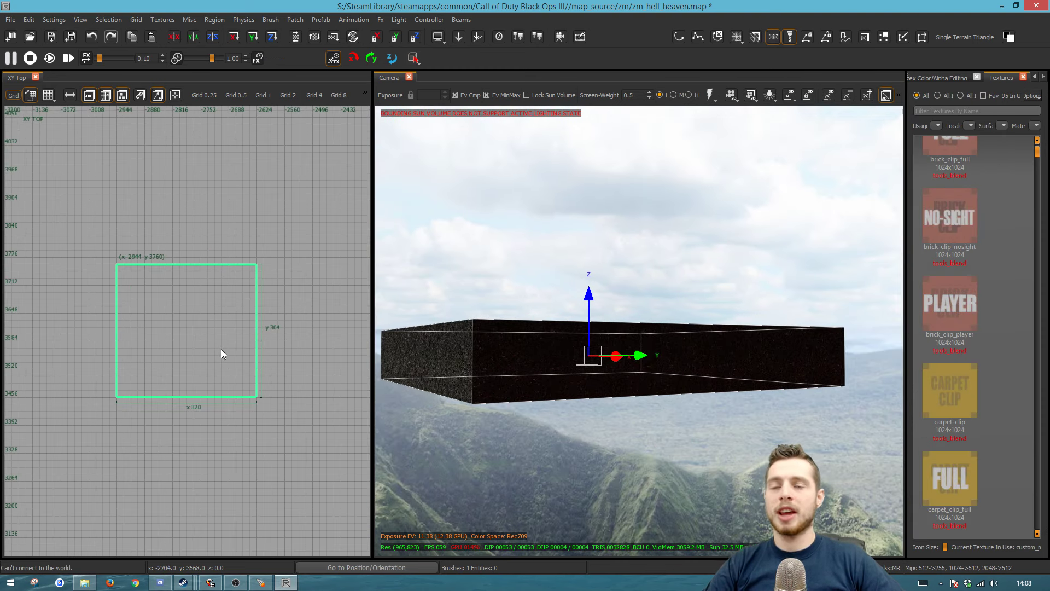
scroll(173, 337, up, 3)
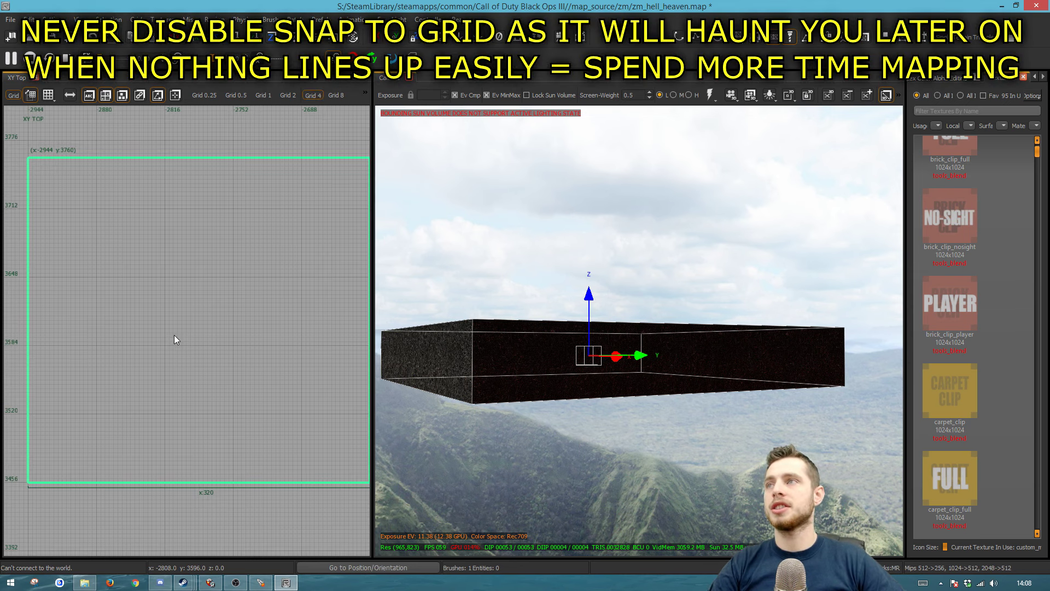
scroll(169, 336, down, 3)
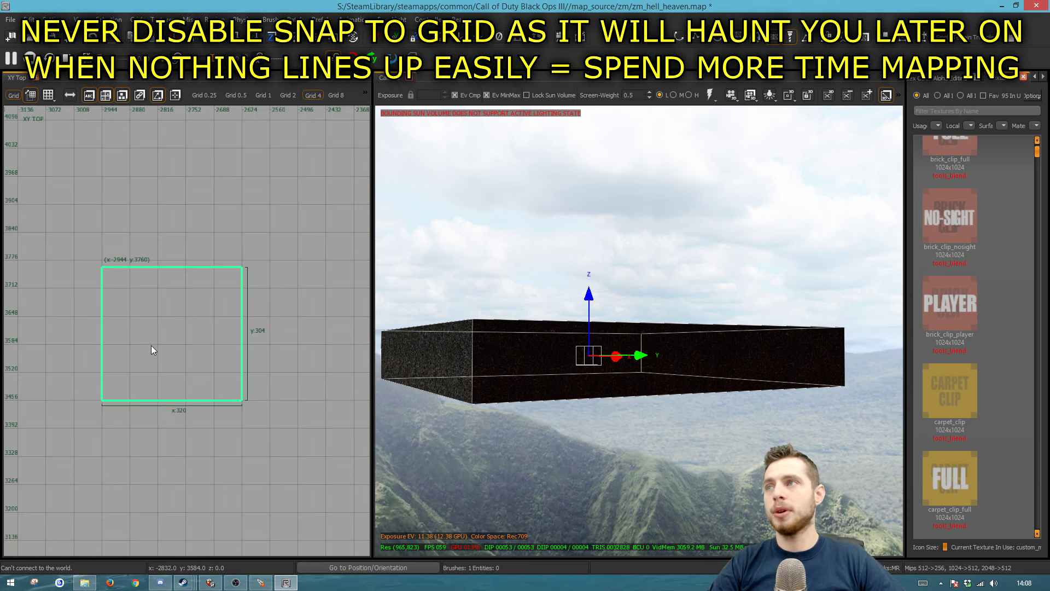
key(5)
key(space)
mouse_move(153, 351)
mouse_down()
mouse_move(155, 468)
mouse_move(144, 477)
mouse_move(145, 502)
mouse_move(151, 486)
mouse_up()
scroll(130, 412, down, 6)
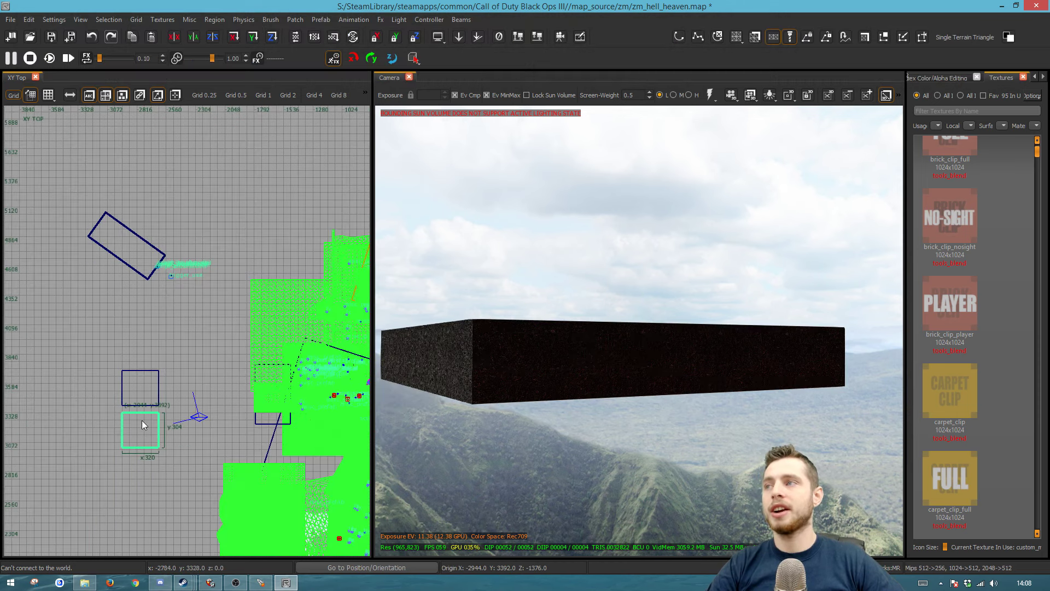
Duplicate the lower brush and move the copy sideways along X, leaving a 64-unit gap between them.
scroll(142, 423, up, 6)
key(space)
drag(121, 418, 278, 423)
mouse_move(638, 330)
right_down()
mouse_move(635, 413)
mouse_move(525, 399)
right_up()
Draw a 64 by 32 unit brush bridging the gap between the two lower brushes.
drag(268, 403, 252, 408)
right_drag(436, 416, 334, 411)
drag(318, 412, 310, 413)
mouse_move(507, 425)
right_down()
mouse_move(470, 424)
mouse_move(459, 448)
mouse_move(564, 432)
mouse_move(552, 421)
mouse_move(511, 421)
mouse_move(528, 422)
right_up()
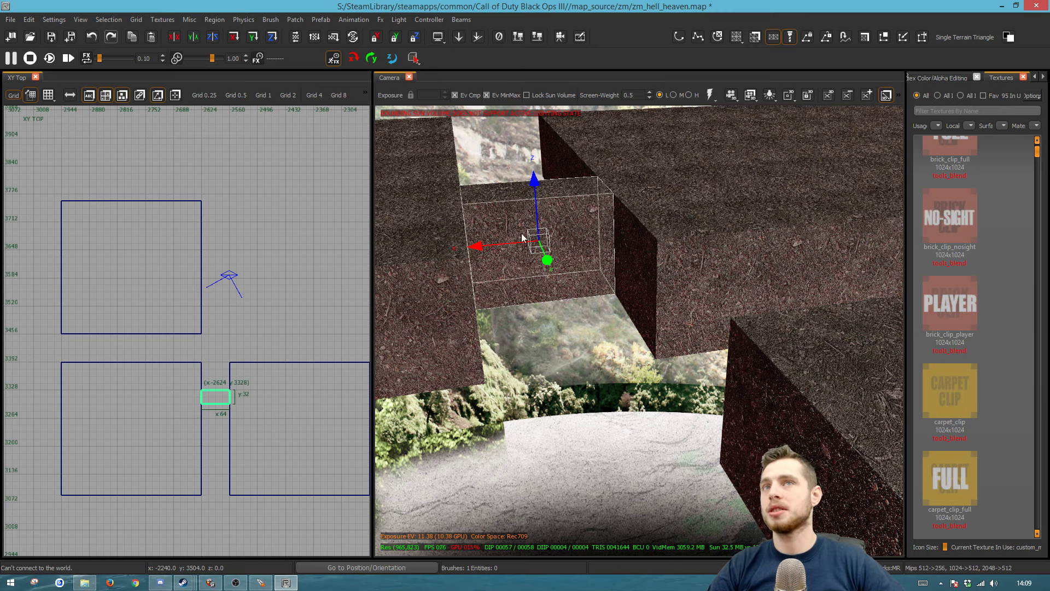
Select all four brushes, make them 128 units tall in the YZ Side view, and deselect them in XY Top.
shift+click(660, 203)
shift+click(438, 230)
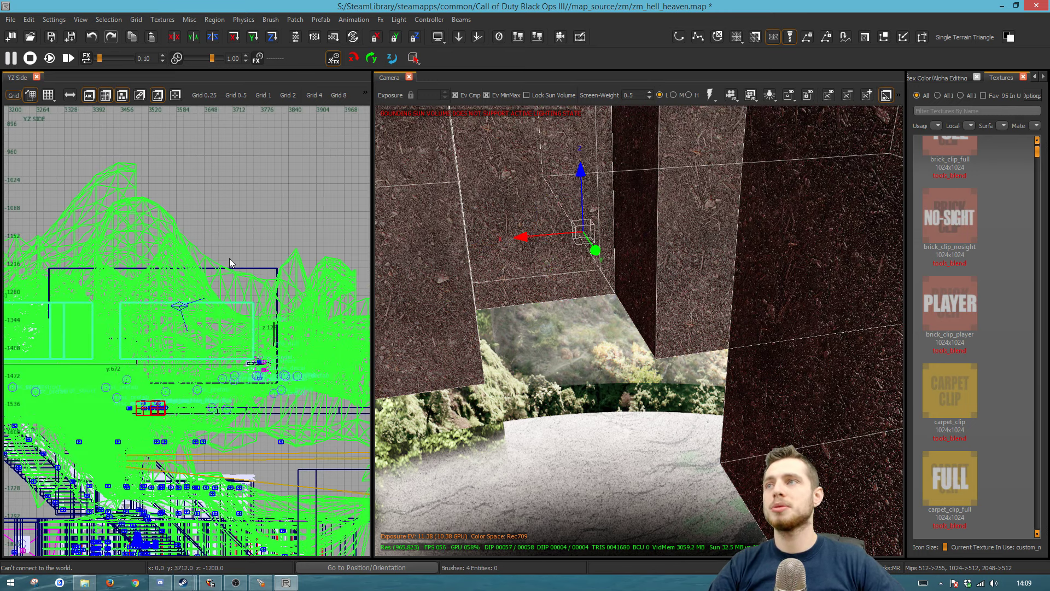
key(ctrl+Tab)
key(Escape)
right_drag(575, 335, 575, 245)
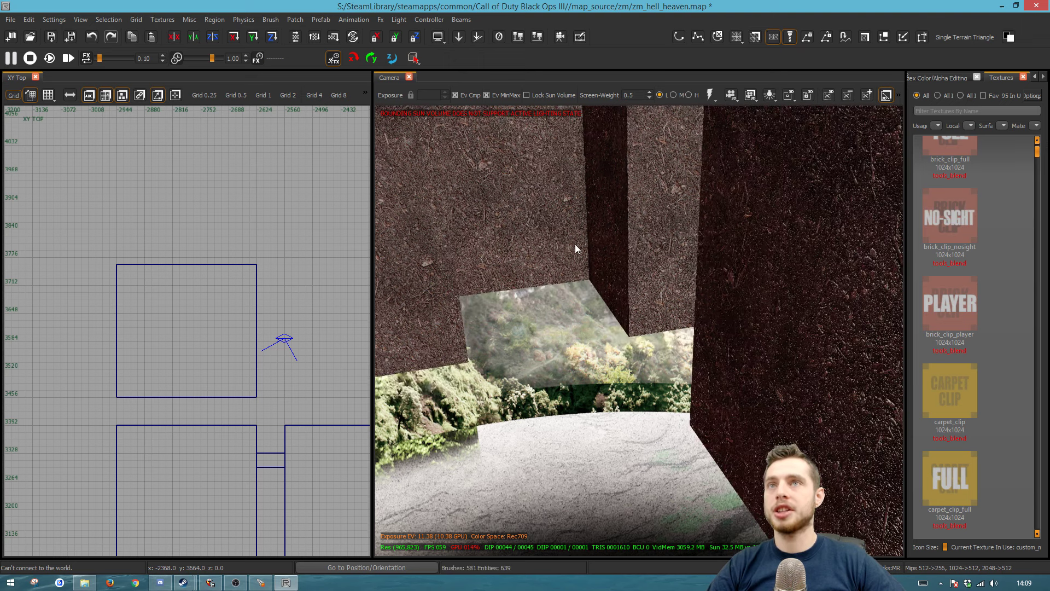
Select the small bridging brush through its custom_misc_ground_01 entry in the camera view, and deselect it.
shift+click(550, 255)
shift+click(545, 256)
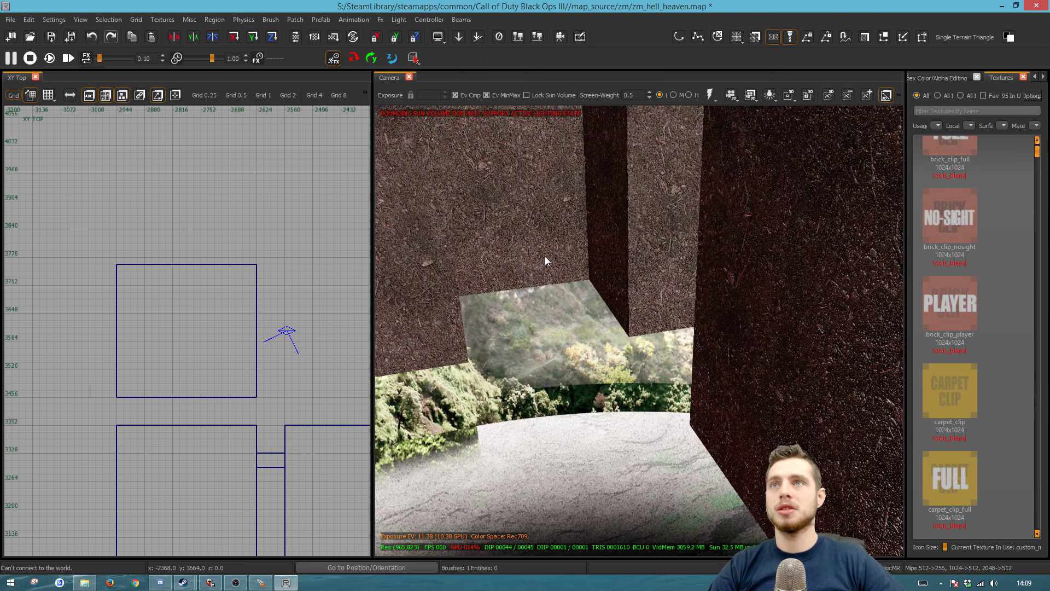
shift+click(545, 256)
shift+click(544, 256)
right_click(544, 256)
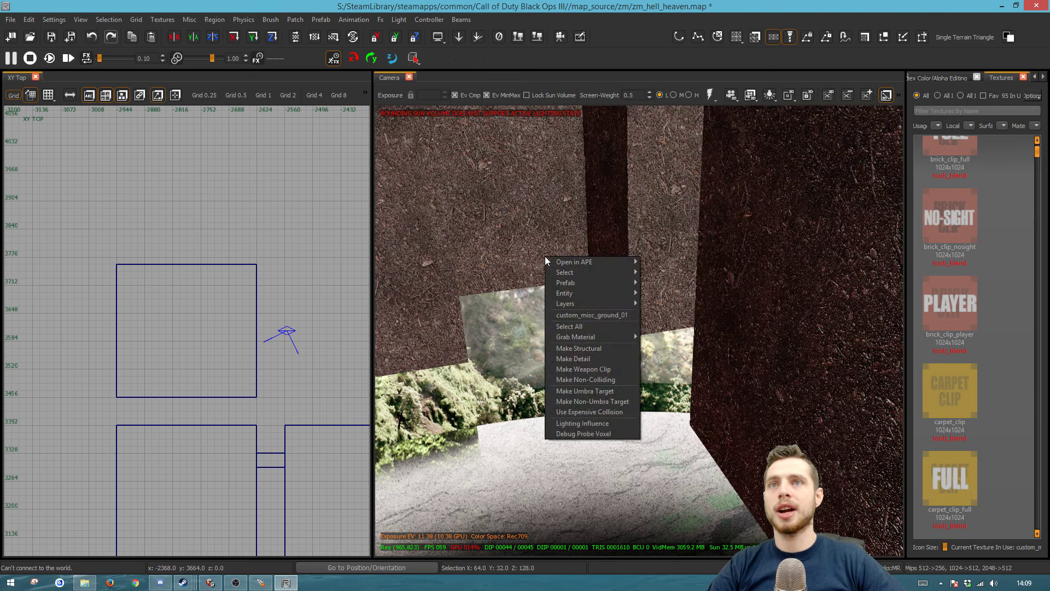
click(581, 313)
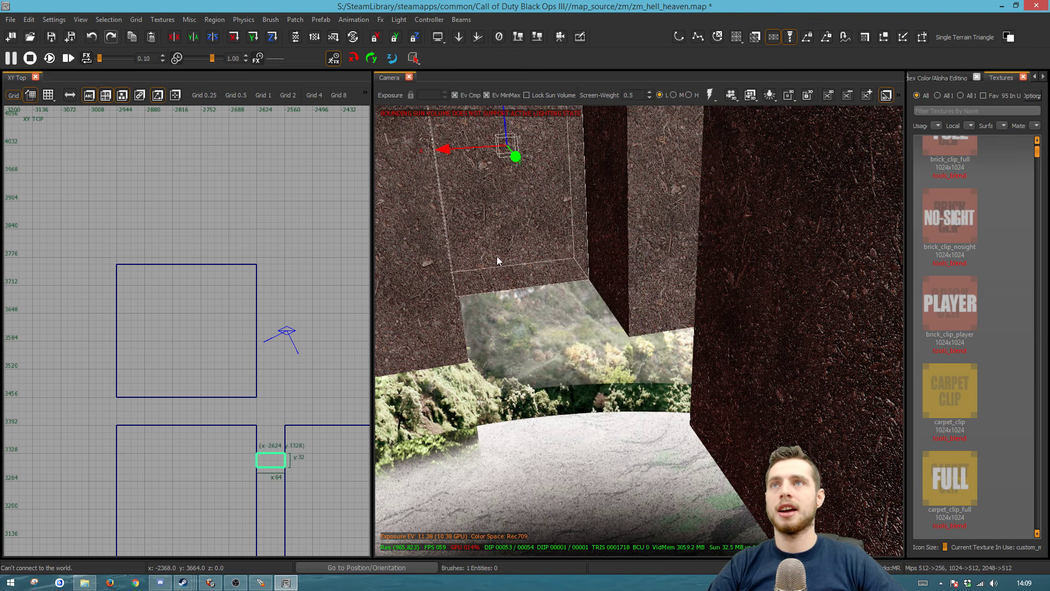
key(Escape)
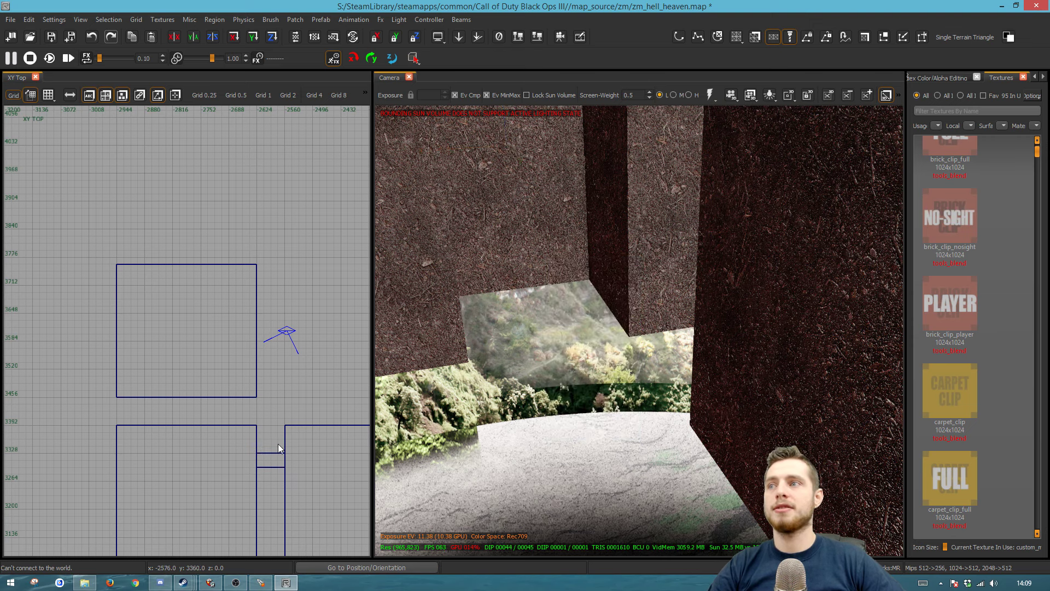
Duplicate the bridging brush in place, pick between the overlapping custom_misc_ground_01 brushes, and delete both.
shift+click(509, 198)
key(Escape)
right_click(520, 251)
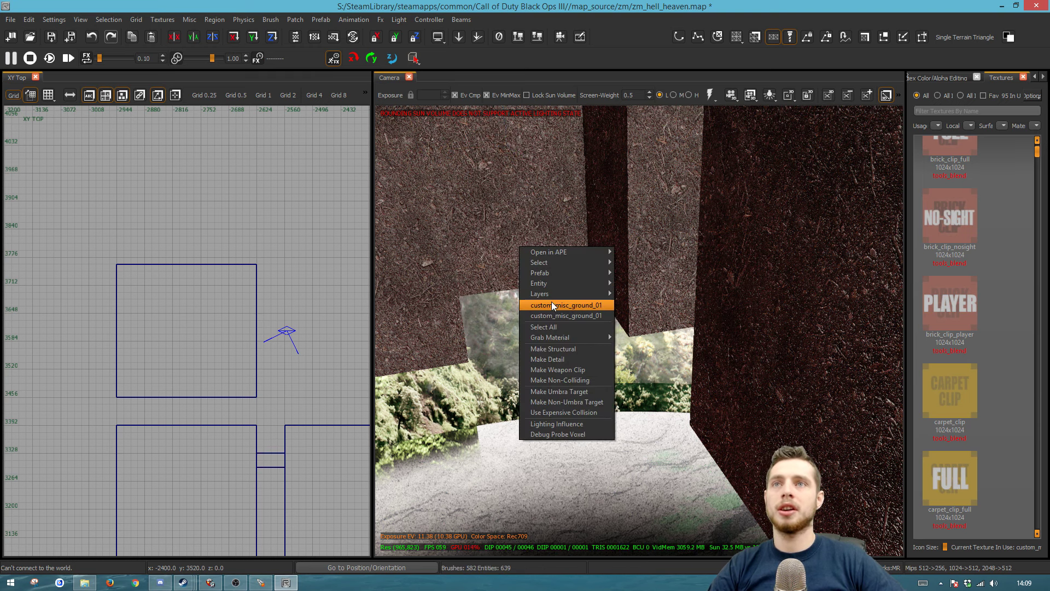
click(557, 316)
key(Escape)
shift+click(539, 254)
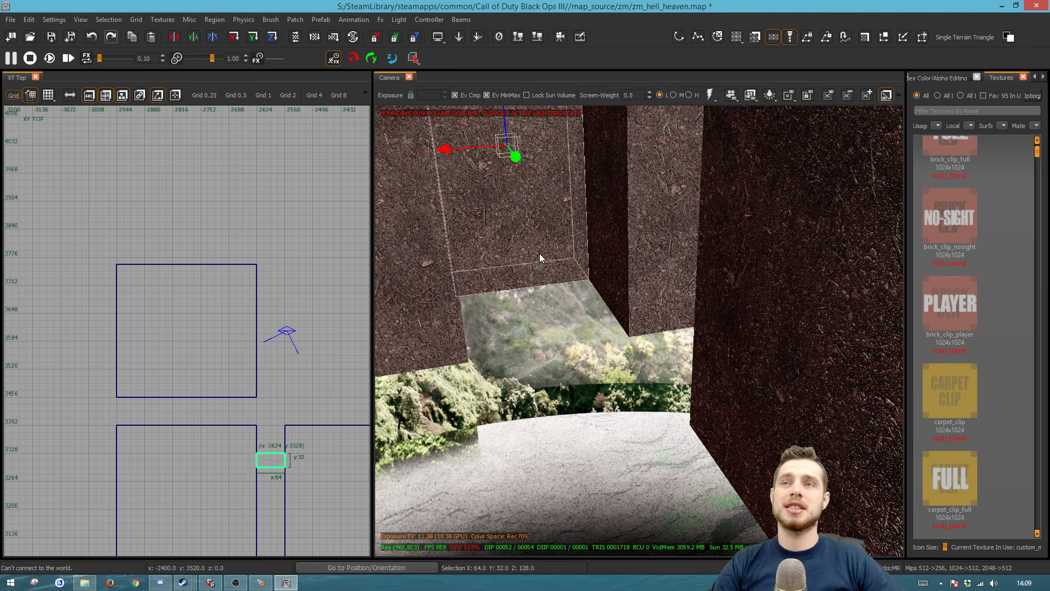
key(BackSpace)
Apply the carpet_clip_full texture to only the facing side of the nearest brush in the camera view.
ctrl+right_drag(608, 273, 607, 279)
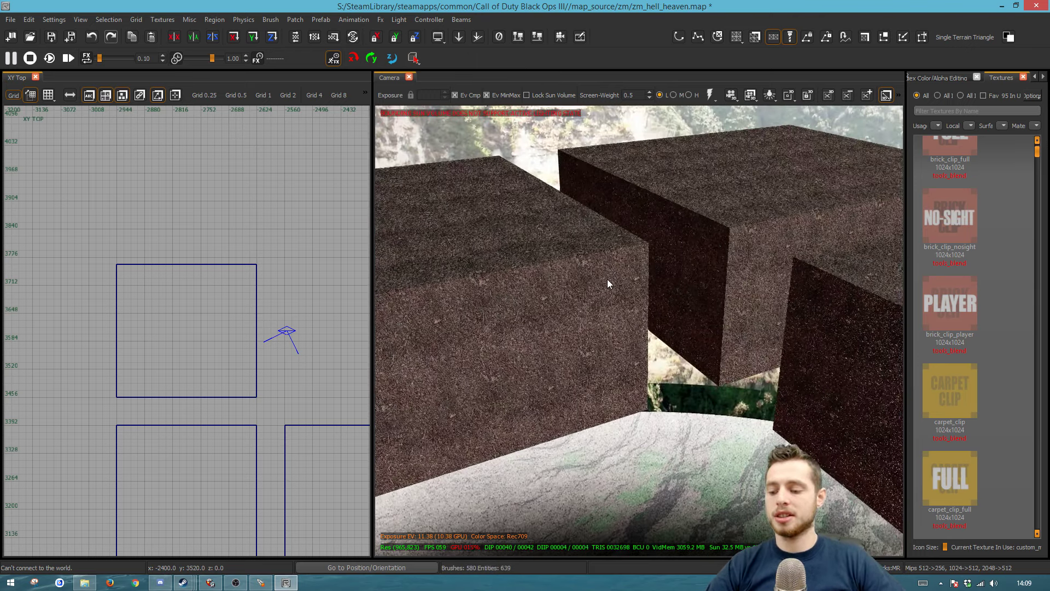
ctrl+shift+click(592, 353)
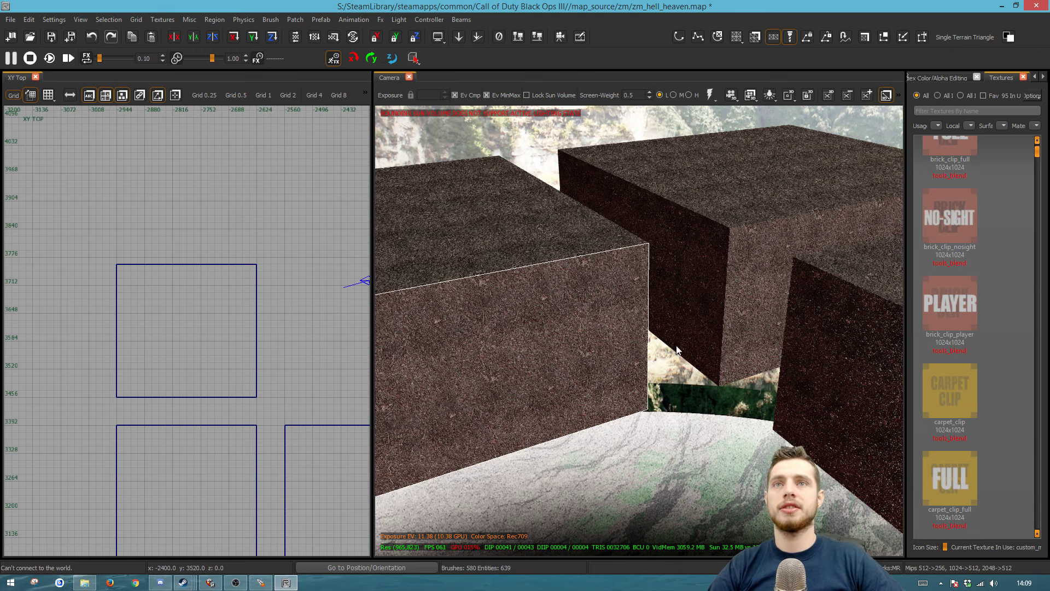
click(964, 472)
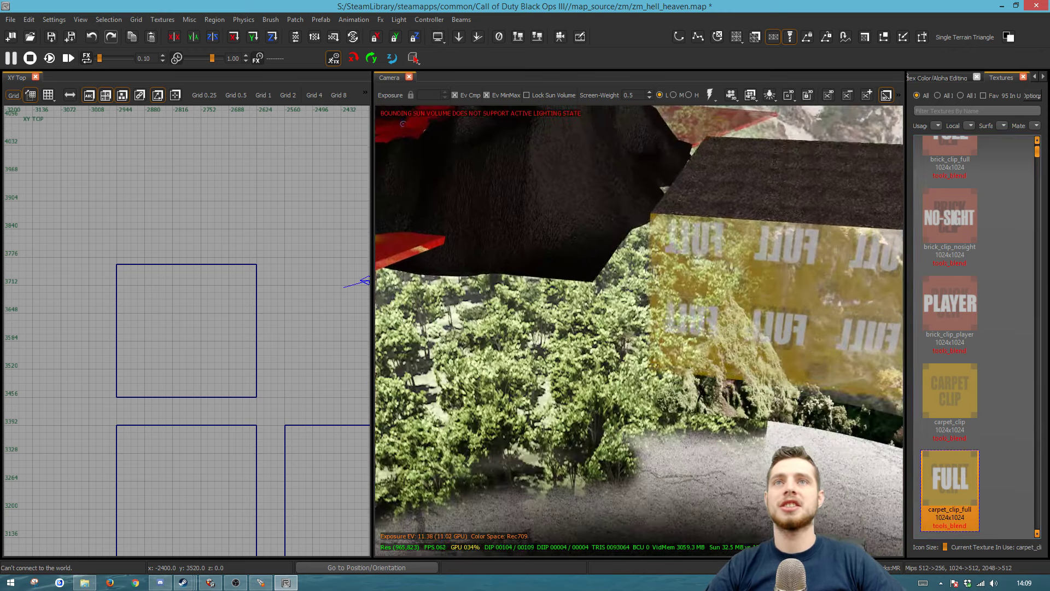
right_drag(638, 330, 613, 327)
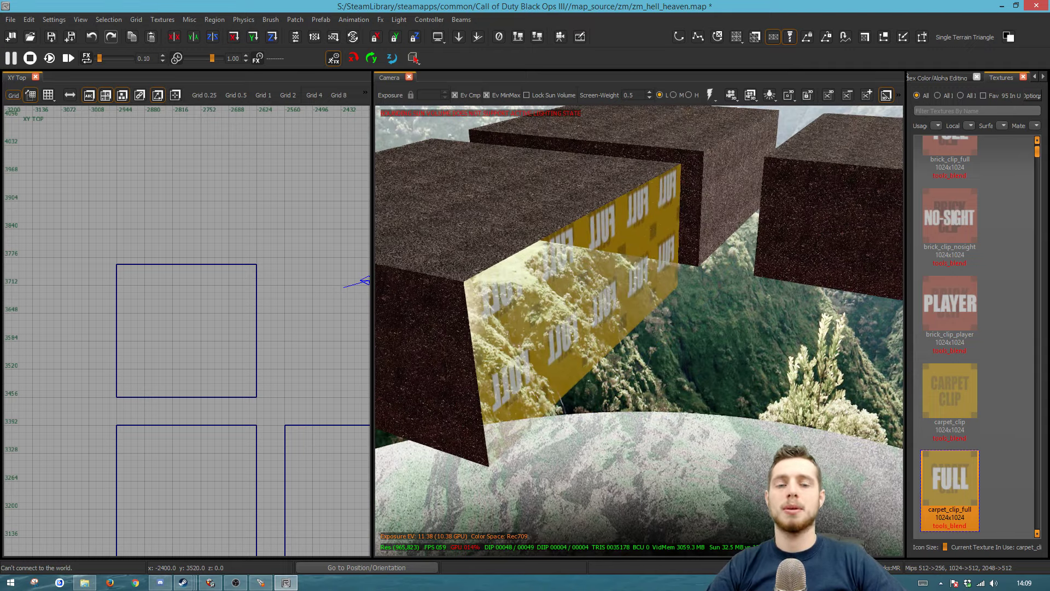
Select the brush with the carpet_clip_full side in the camera view and delete it.
click(567, 195)
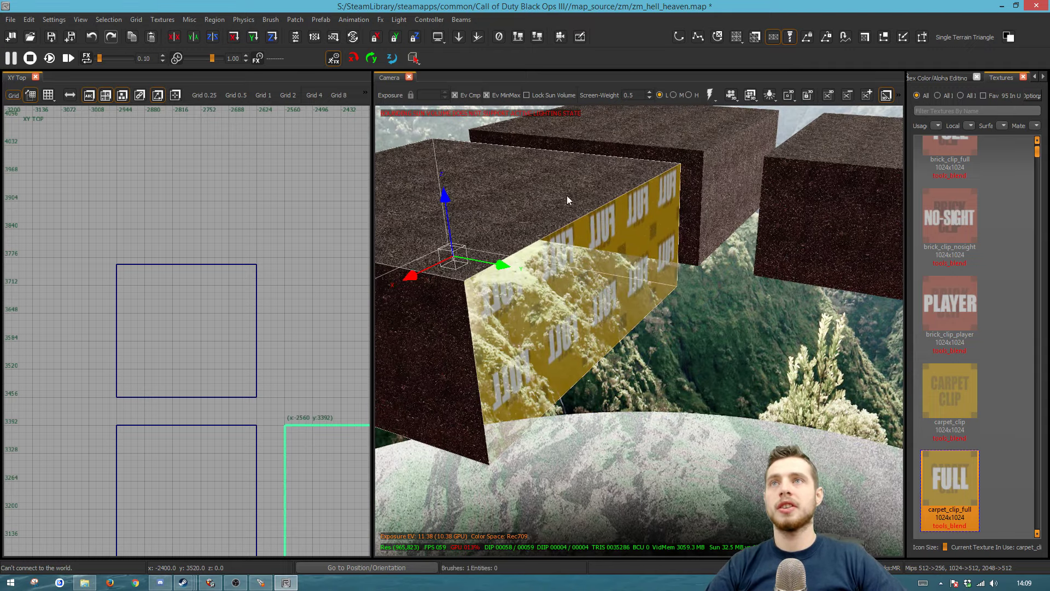
shift+click(709, 168)
shift+click(860, 228)
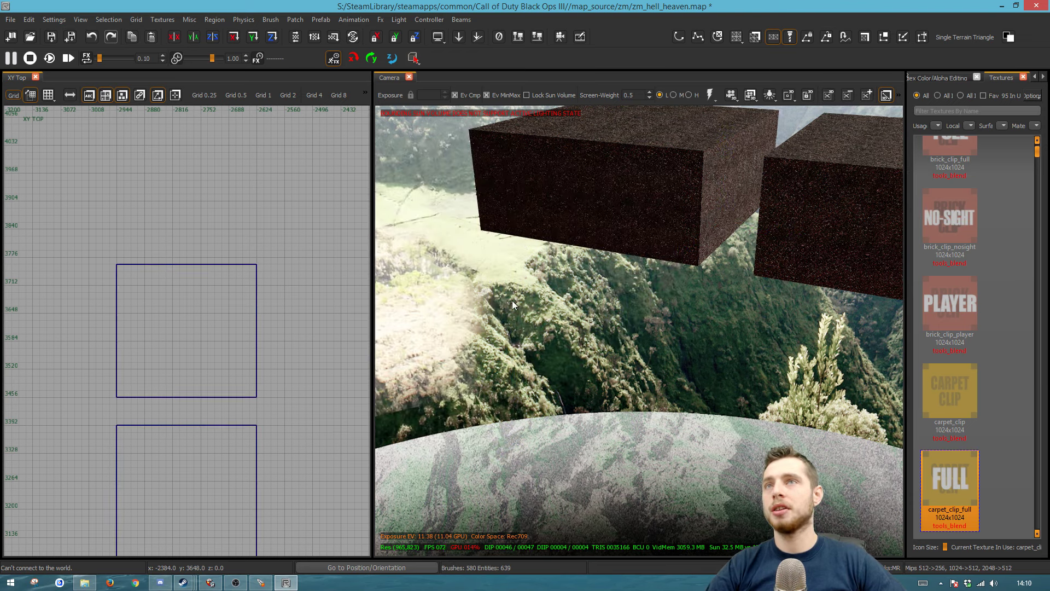
Select the remaining lower brush and place clip points across its upper-right corner at -2688, 3392 and -2624, 3328 in XY Top.
click(701, 202)
key(Up)
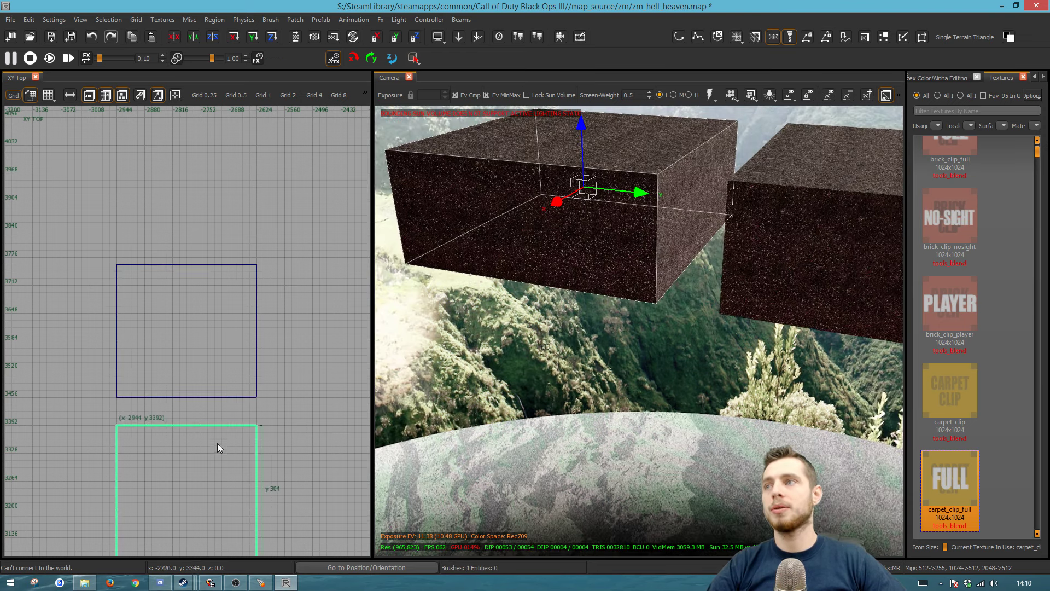
scroll(242, 427, up, 3)
scroll(235, 441, down, 5)
scroll(195, 364, up, 5)
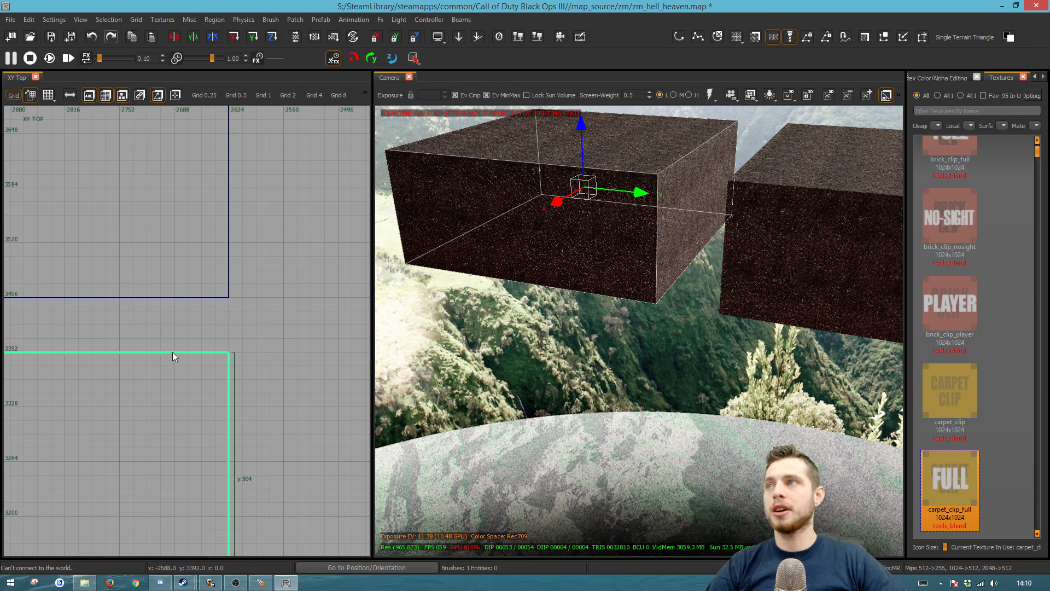
click(229, 407)
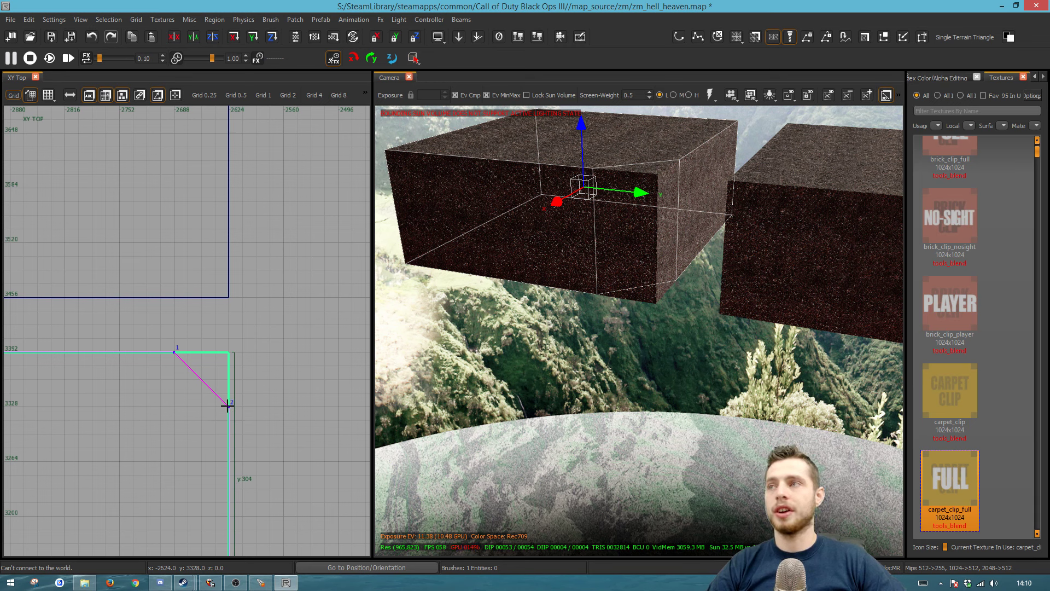
mouse_move(228, 406)
mouse_down()
mouse_move(225, 420)
mouse_move(228, 392)
mouse_move(227, 410)
mouse_up()
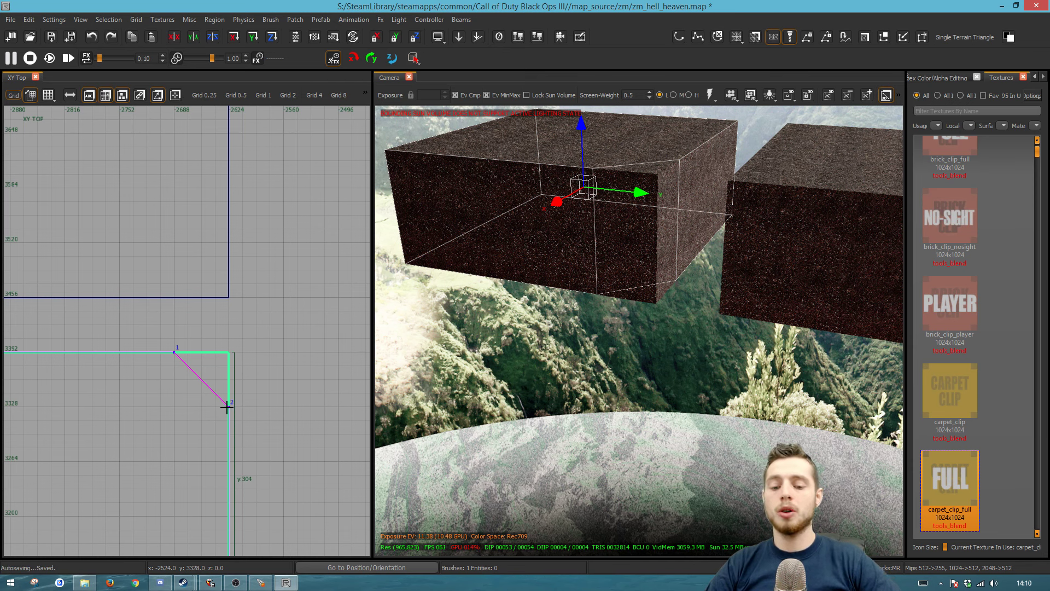
Split the brush along the clip line and delete the triangular corner piece.
key(shift+Return)
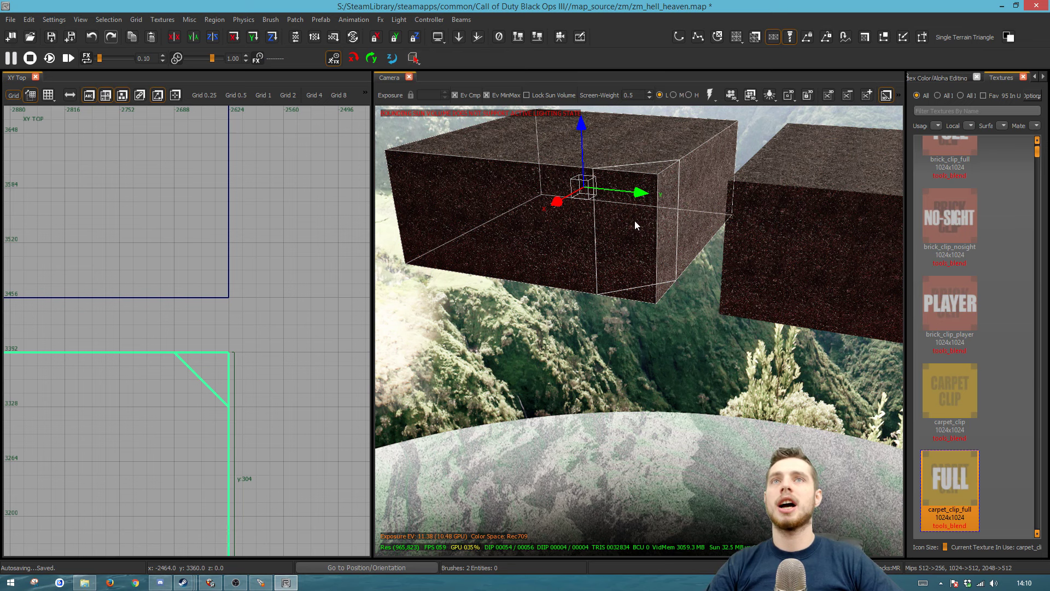
shift+click(571, 251)
key(BackSpace)
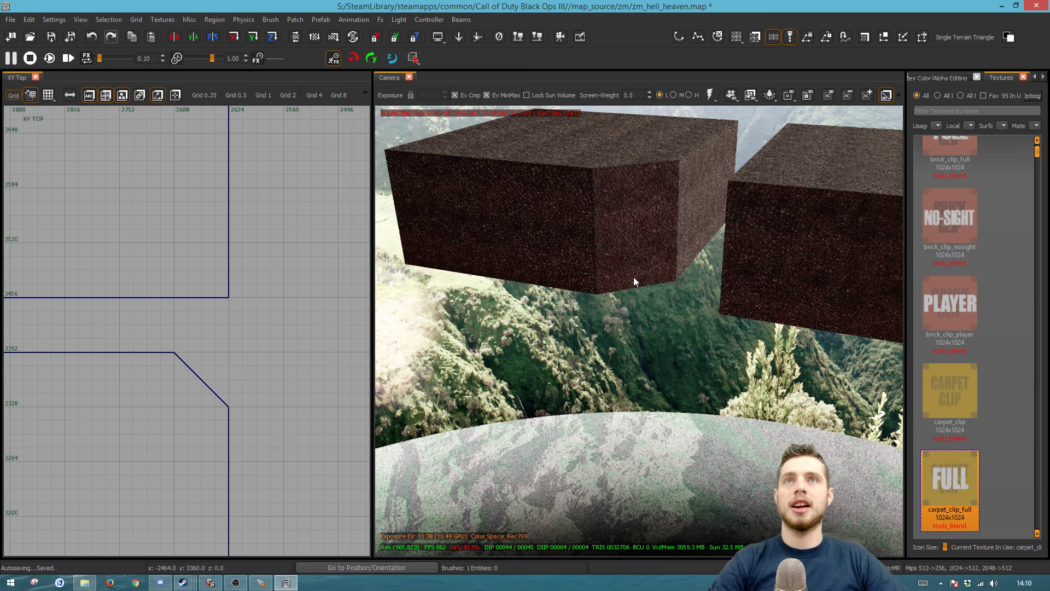
Select the corner-cut brush in the camera view and clear the selection.
mouse_move(633, 277)
right_down()
mouse_move(634, 252)
mouse_move(628, 314)
right_up()
shift+click(624, 322)
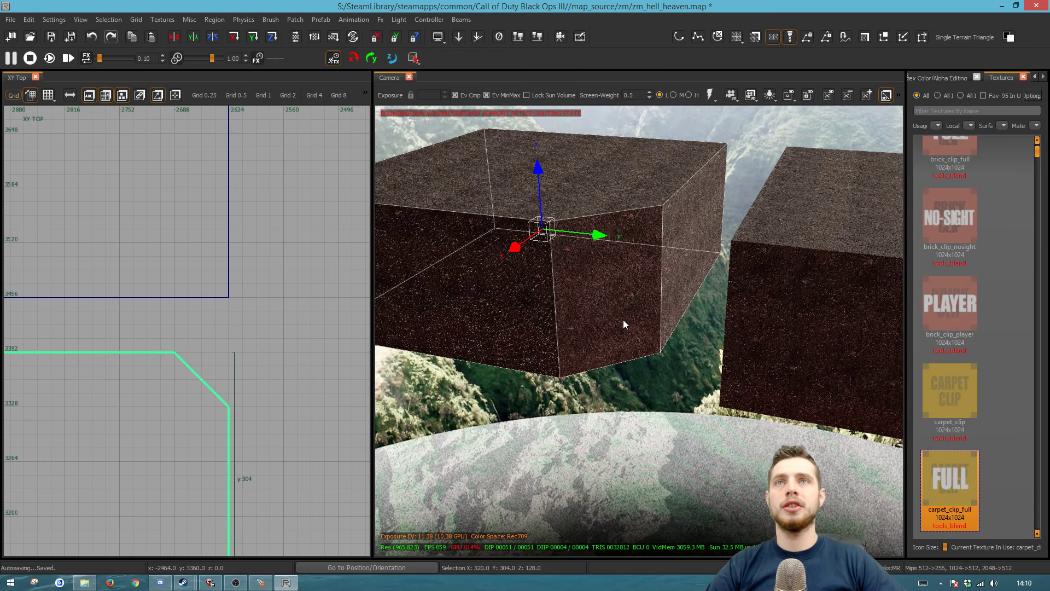
shift+click(618, 319)
shift+click(613, 317)
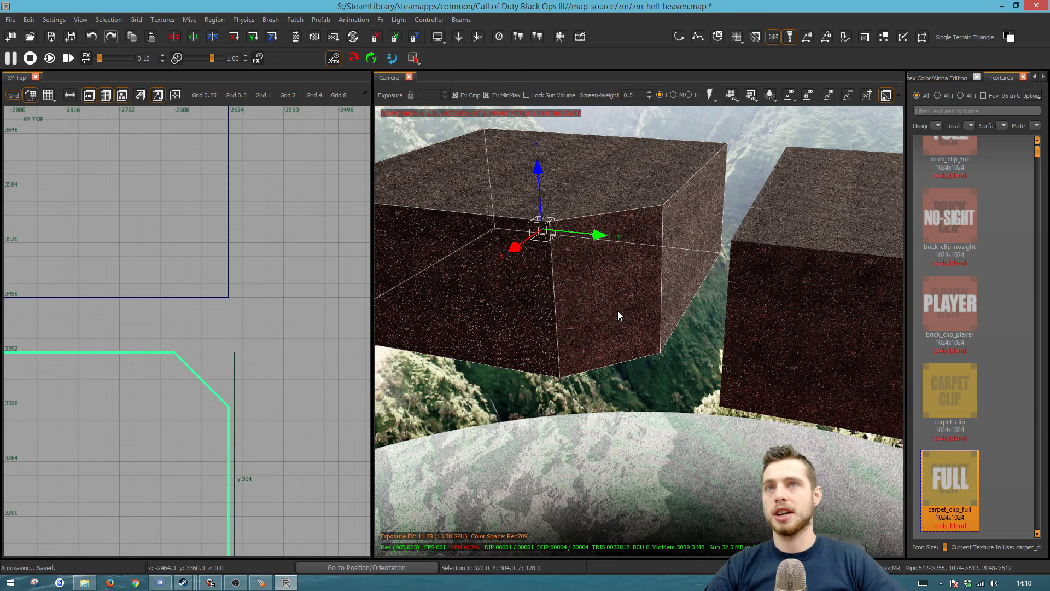
key(Escape)
Reselect the 320 by 304 unit brush in the camera view and show it in the XZ Front view.
mouse_move(618, 311)
right_down()
mouse_move(652, 347)
mouse_move(665, 345)
mouse_move(667, 362)
mouse_move(681, 361)
right_up()
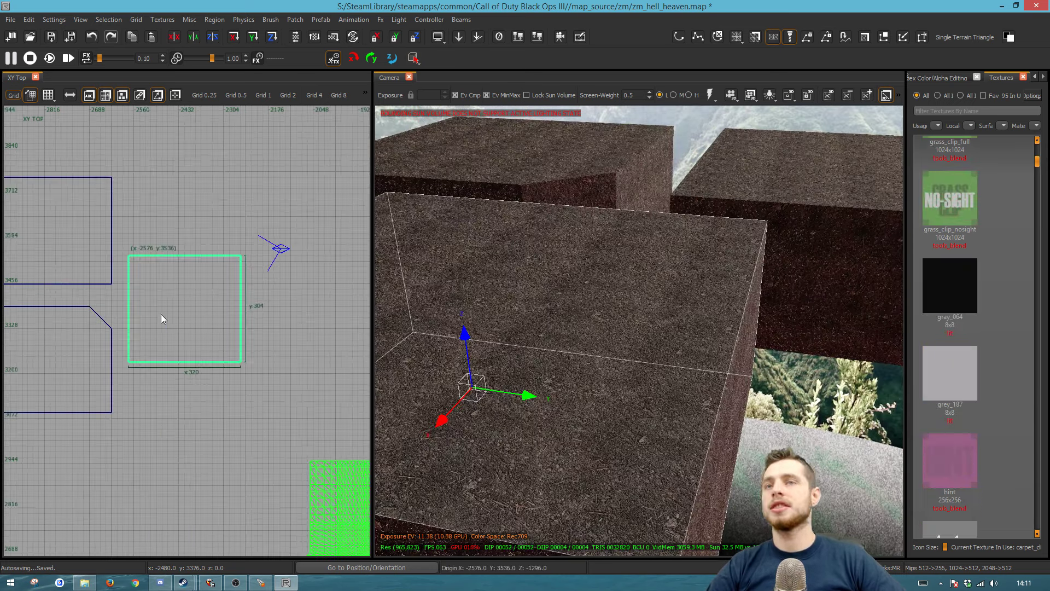
key(Escape)
shift+click(640, 352)
right_drag(640, 352, 544, 350)
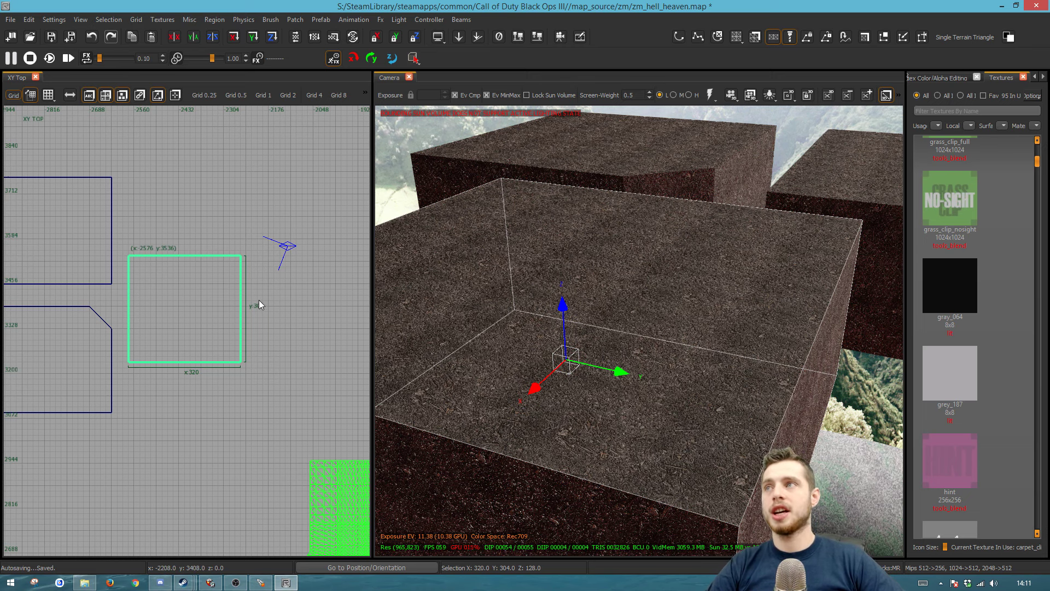
key(ctrl+Tab)
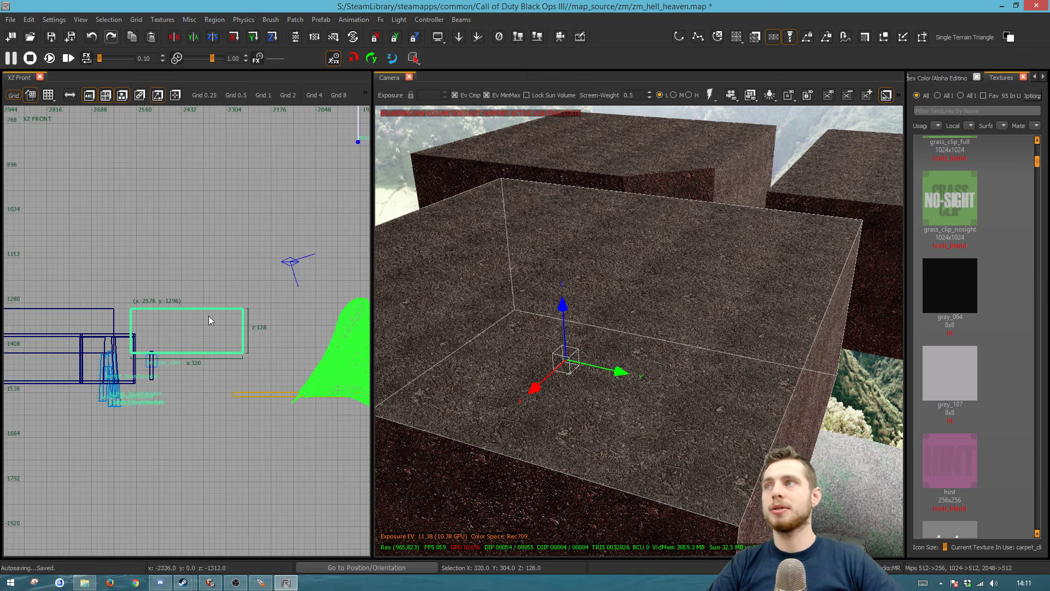
Clear the selection, pick the same 320 by 304 unit brush again, and cycle the 2D view back to XY Top.
mouse_move(407, 375)
right_down()
mouse_move(611, 331)
mouse_move(696, 366)
right_up()
key(Escape)
ctrl+shift+click(546, 275)
key(Escape)
shift+click(696, 367)
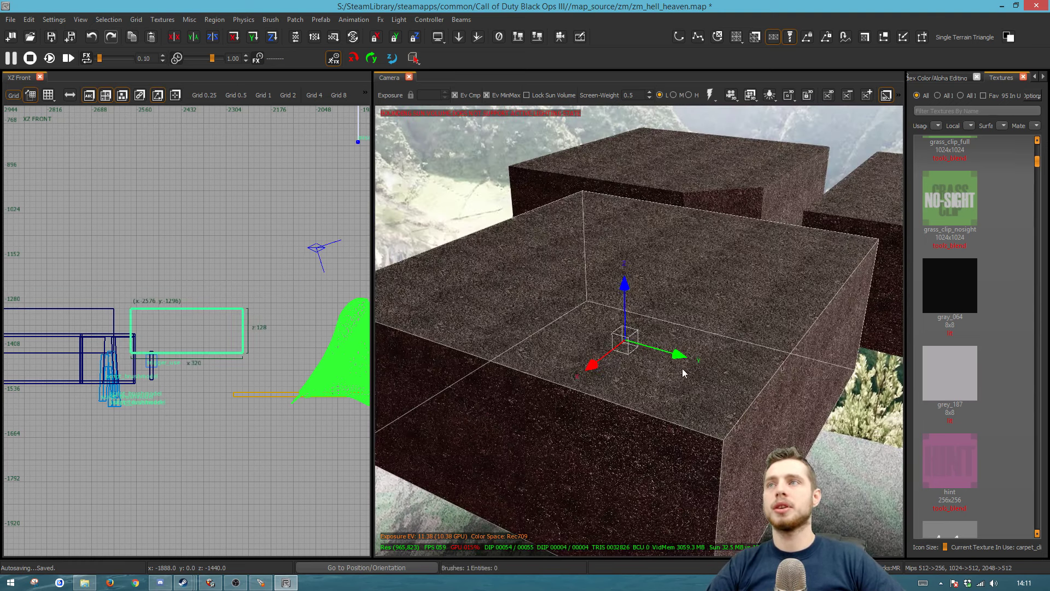
key(ctrl+Tab)
key(ctrl+Tab)
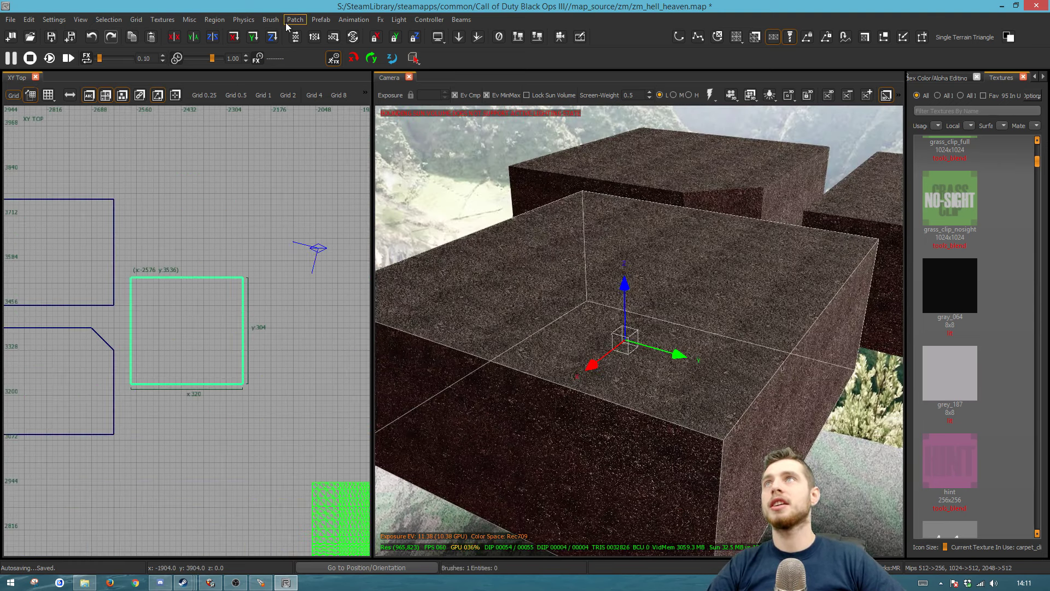
Convert the selected brush into a terrain patch with a density of 9 wide by 9 high.
click(296, 20)
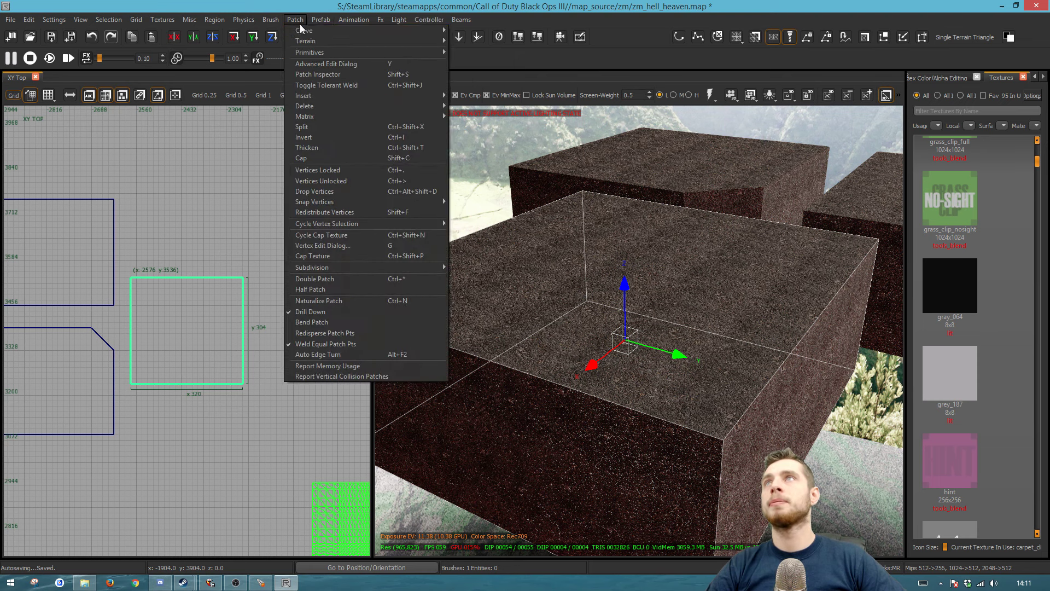
mouse_move(305, 43)
click(508, 46)
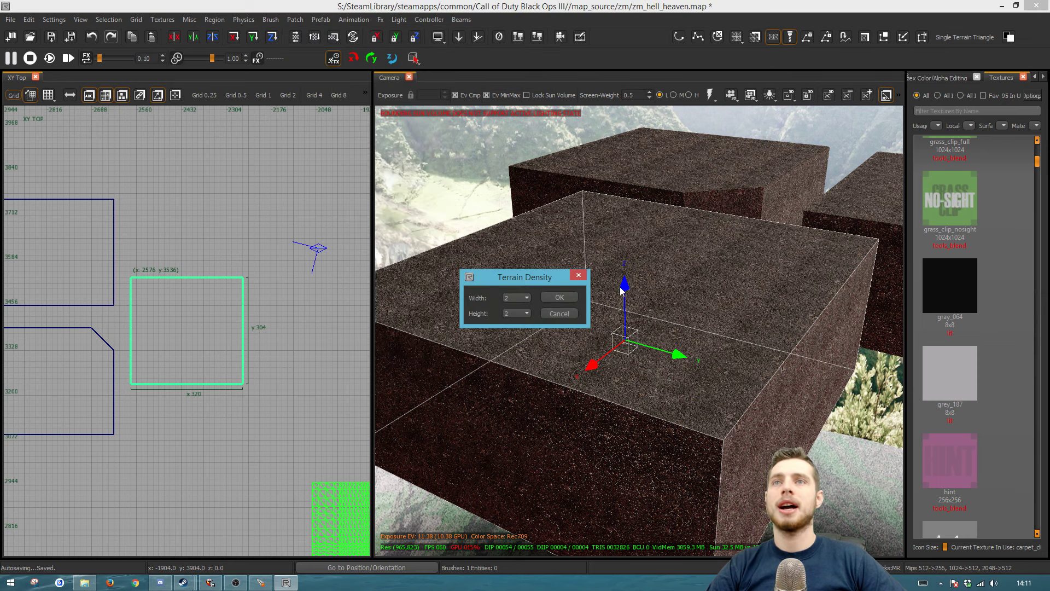
click(525, 297)
click(520, 357)
click(526, 313)
click(518, 373)
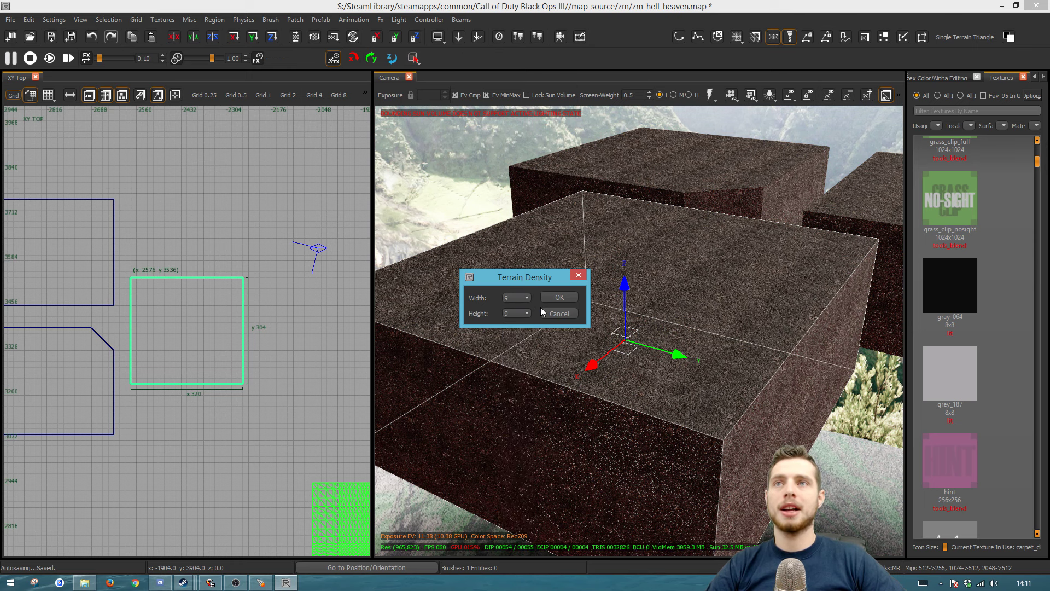
click(551, 296)
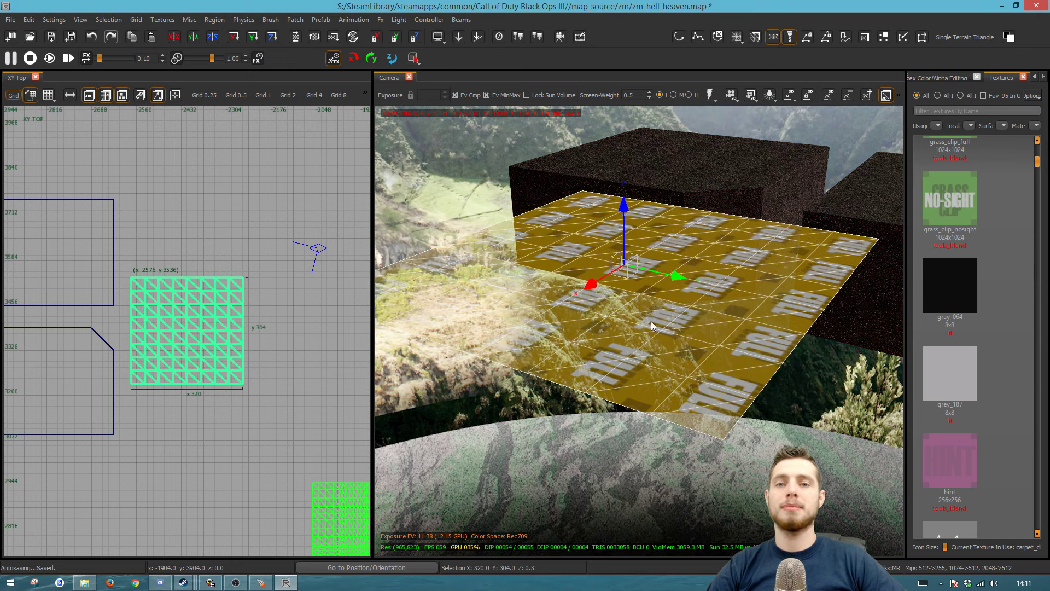
Filter the textures by "rock", apply custom_rock_01 to the terrain patch, and lower it to about Z -1375.8.
click(939, 111)
text(rock)
click(954, 249)
shift+click(651, 284)
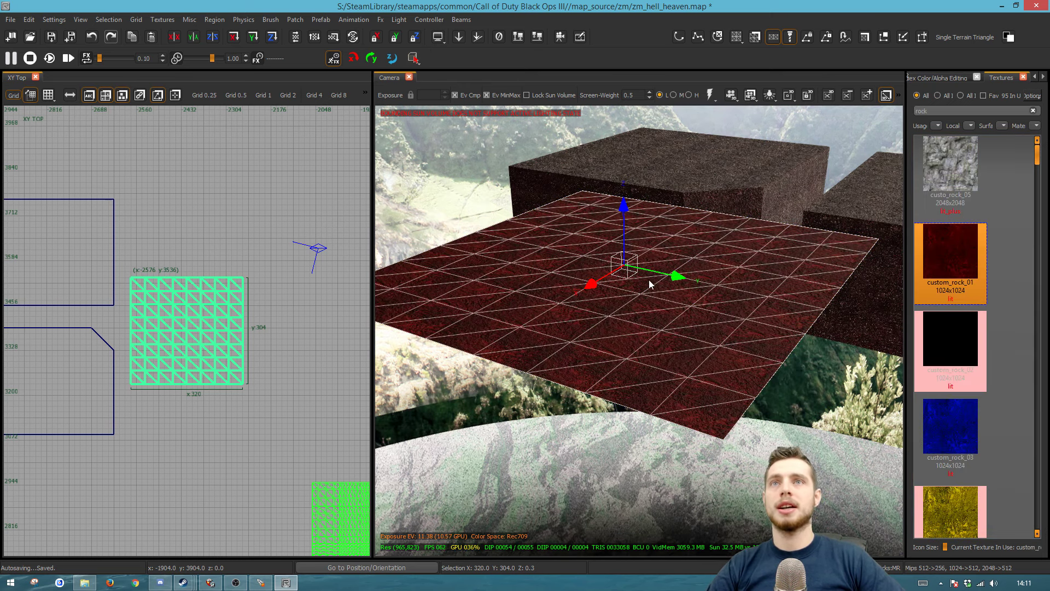
drag(622, 214, 621, 320)
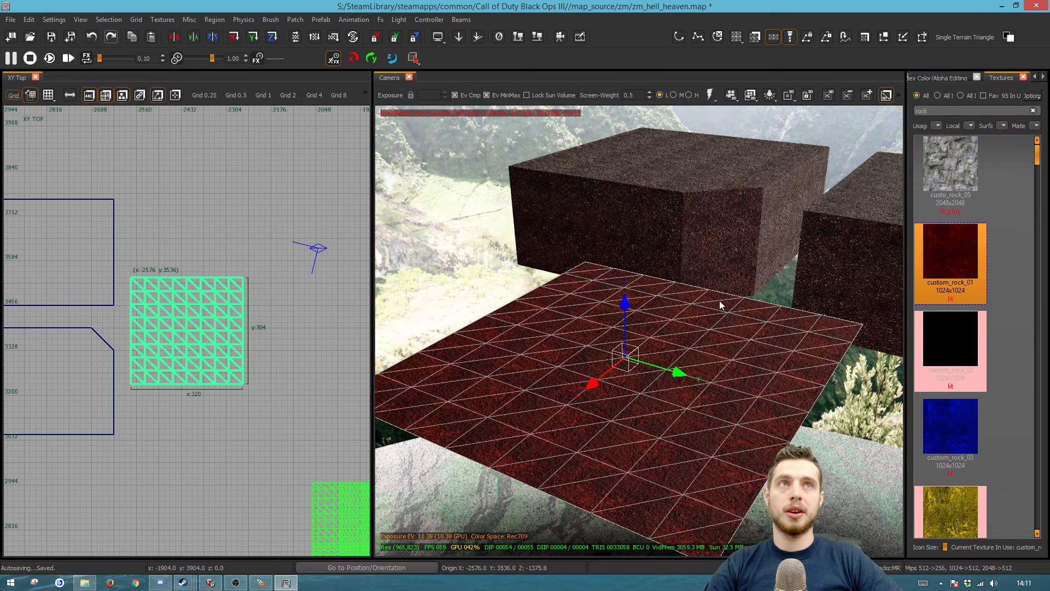
Show the widened Advanced Patch Editing Options, set the edit mode to Height, and paint height on the rock terrain patch.
key(y)
drag(905, 197, 878, 203)
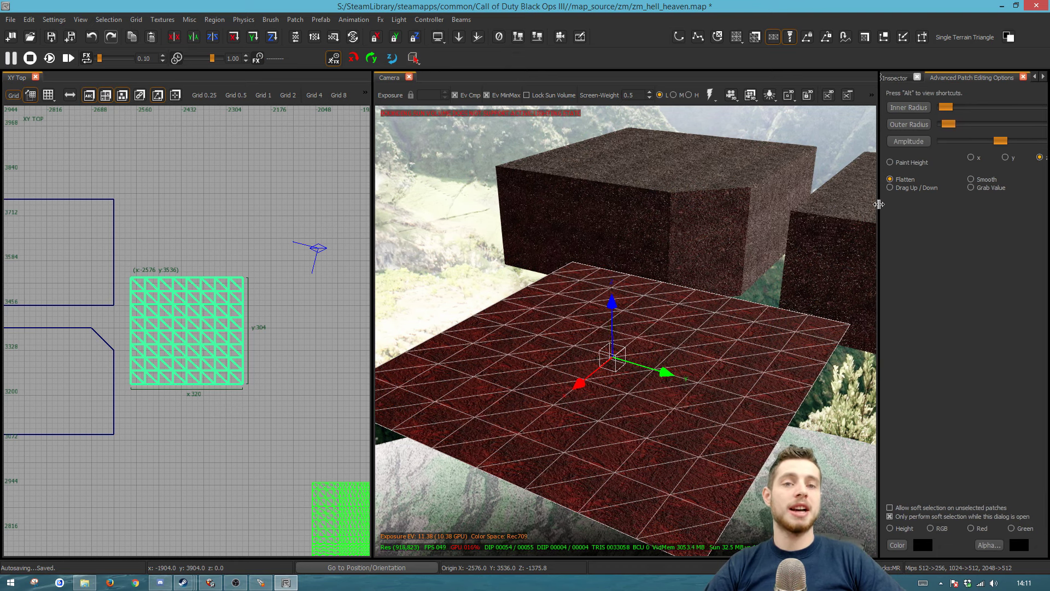
click(896, 528)
mouse_move(614, 436)
mouse_down()
mouse_move(722, 375)
mouse_move(628, 469)
mouse_move(477, 350)
mouse_move(534, 301)
mouse_up()
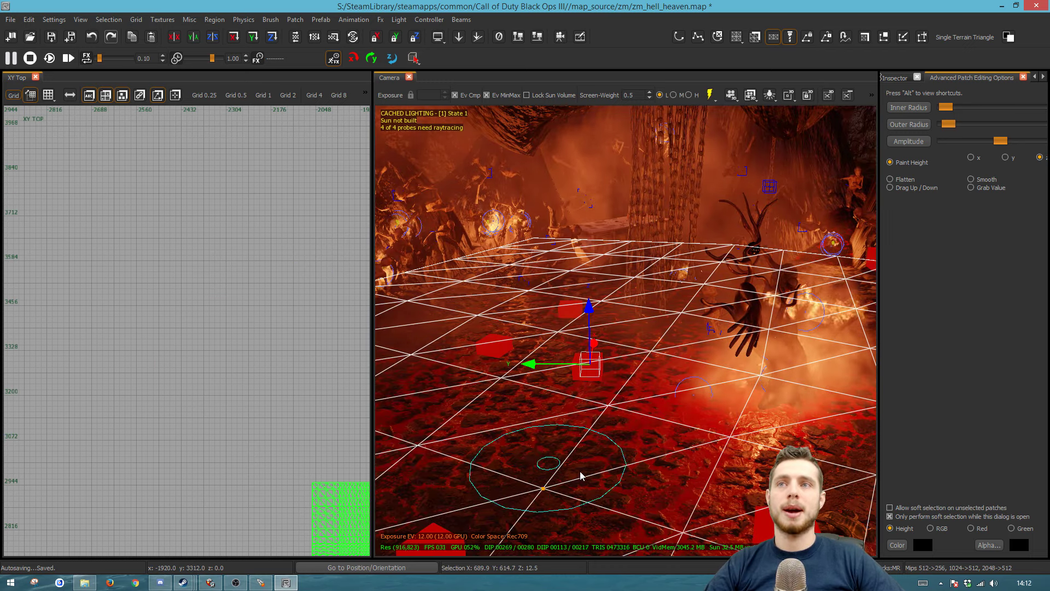
Try the height brush on the selected lava floor terrain and clear the selection.
right_click(609, 452)
click(539, 436)
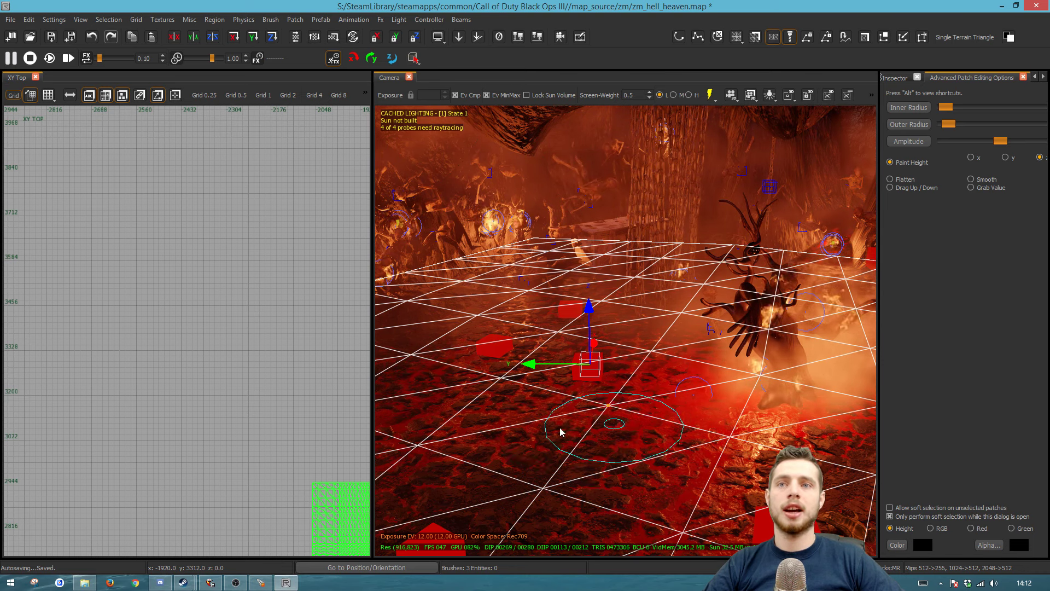
mouse_move(580, 473)
right_down()
mouse_move(581, 455)
mouse_move(659, 428)
right_up()
key(Escape)
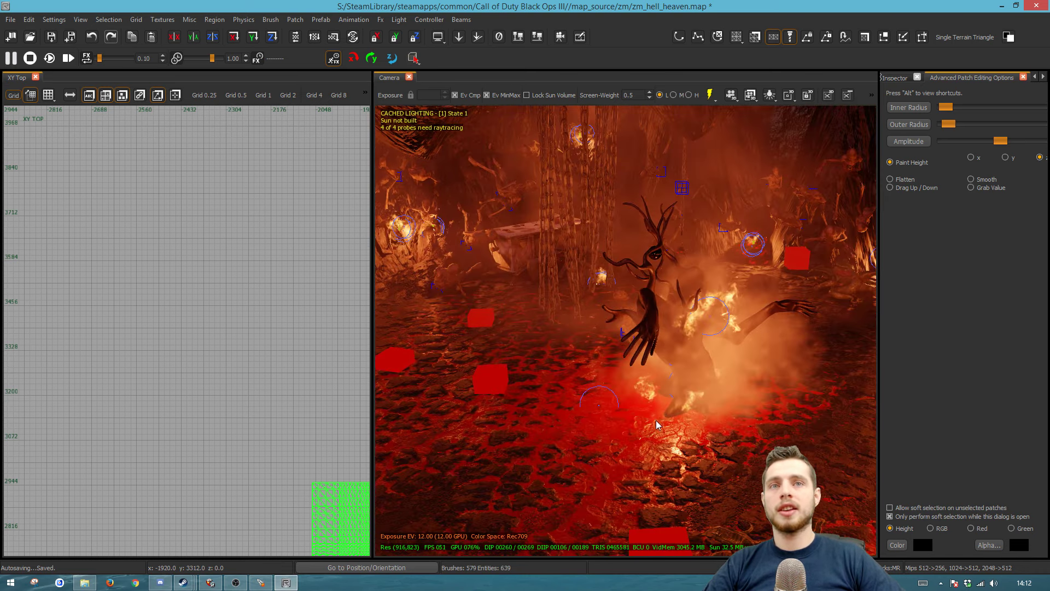
Examine the flame entity and the horned creature model by selecting each in the camera view, and clear the selection.
shift+click(709, 323)
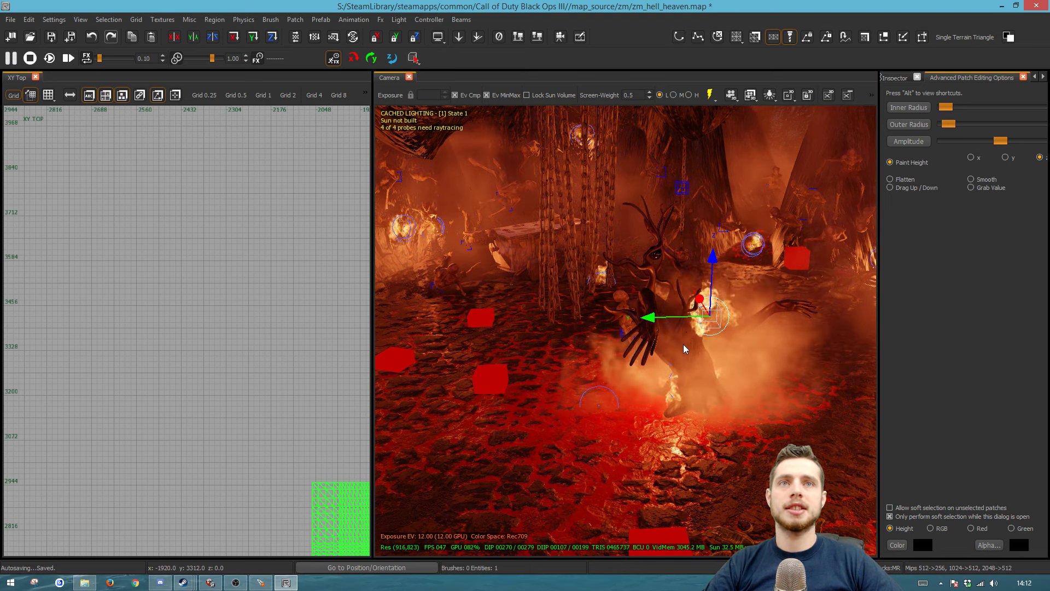
key(Escape)
right_drag(683, 345, 629, 421)
click(552, 406)
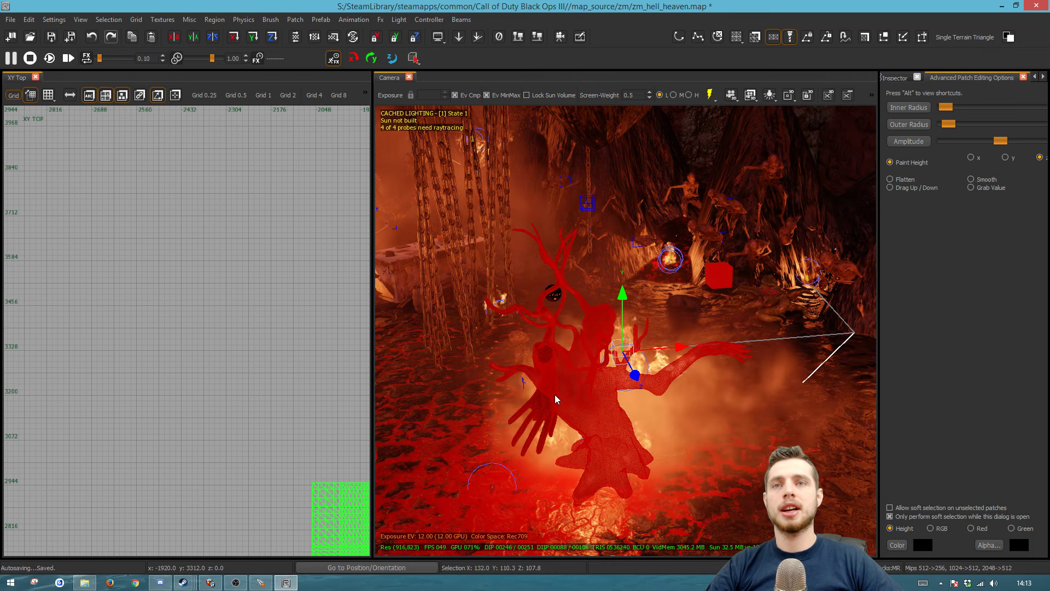
key(Escape)
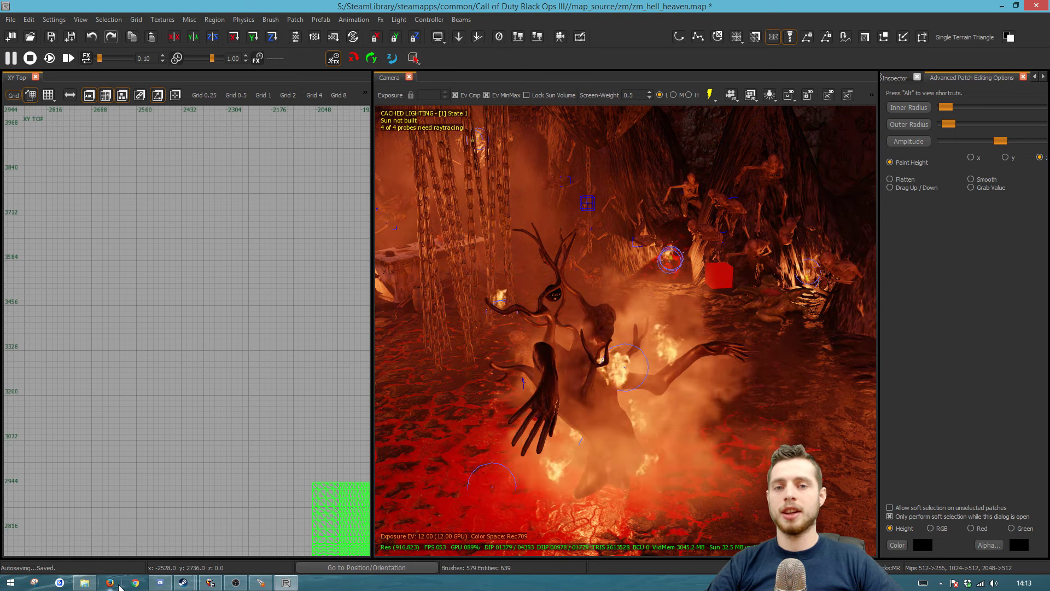
Open the Filter Window, toggle the Volumes group, and bring up the model browser.
mouse_move(778, 421)
right_down()
mouse_move(576, 422)
mouse_move(765, 399)
mouse_move(695, 394)
mouse_move(727, 350)
mouse_move(793, 353)
mouse_move(706, 450)
mouse_move(785, 430)
right_up()
key(f)
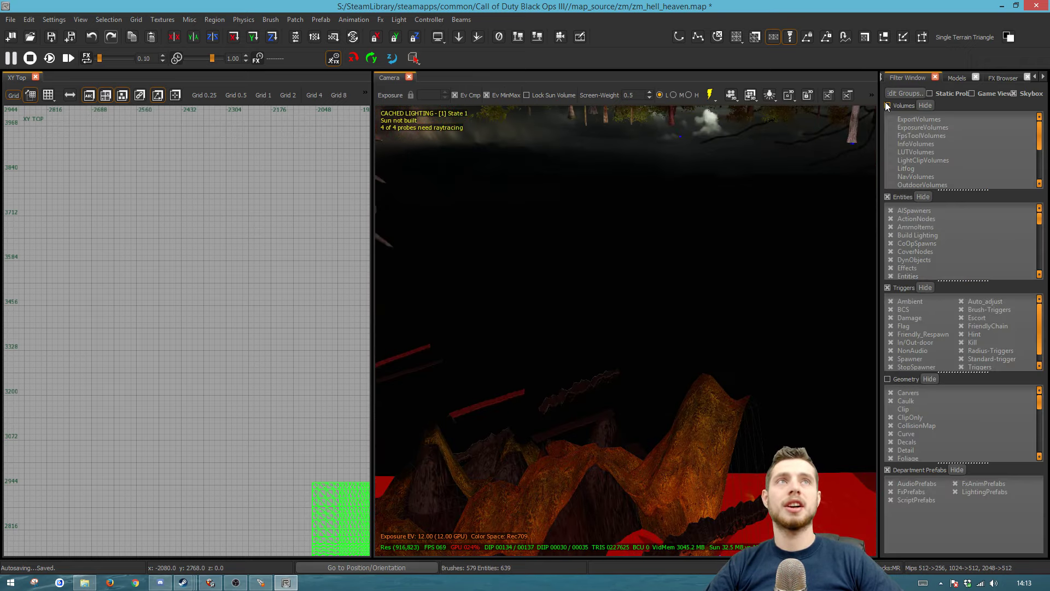
click(888, 108)
key(m)
mouse_move(698, 426)
right_down()
mouse_move(711, 410)
mouse_move(749, 432)
mouse_move(755, 476)
mouse_move(752, 426)
mouse_move(711, 424)
mouse_move(738, 397)
mouse_move(700, 423)
right_up()
Turn on the whole Geometry filter group and bring up the texture browser.
key(f)
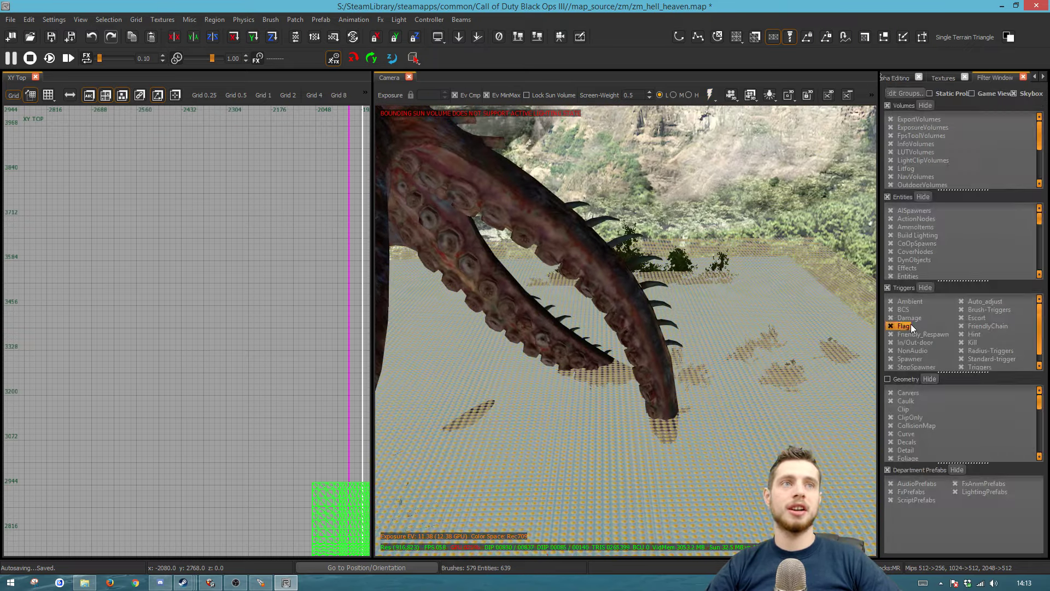
click(887, 379)
key(t)
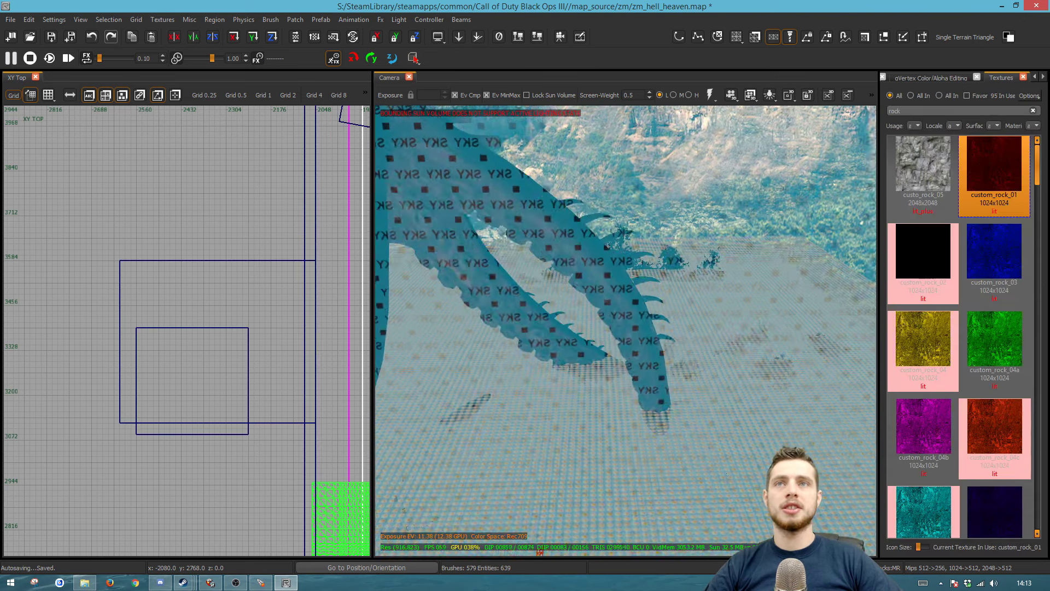
Select the first two sky brushes enclosing the map in the camera view, with the whole map shown in the top view.
scroll(141, 308, down, 10)
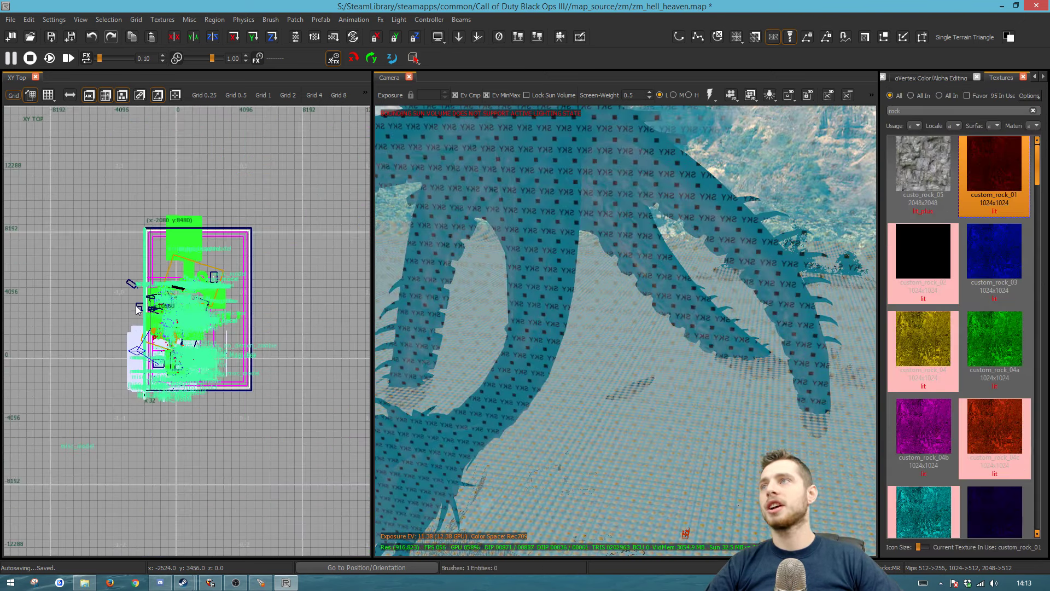
right_drag(656, 274, 623, 293)
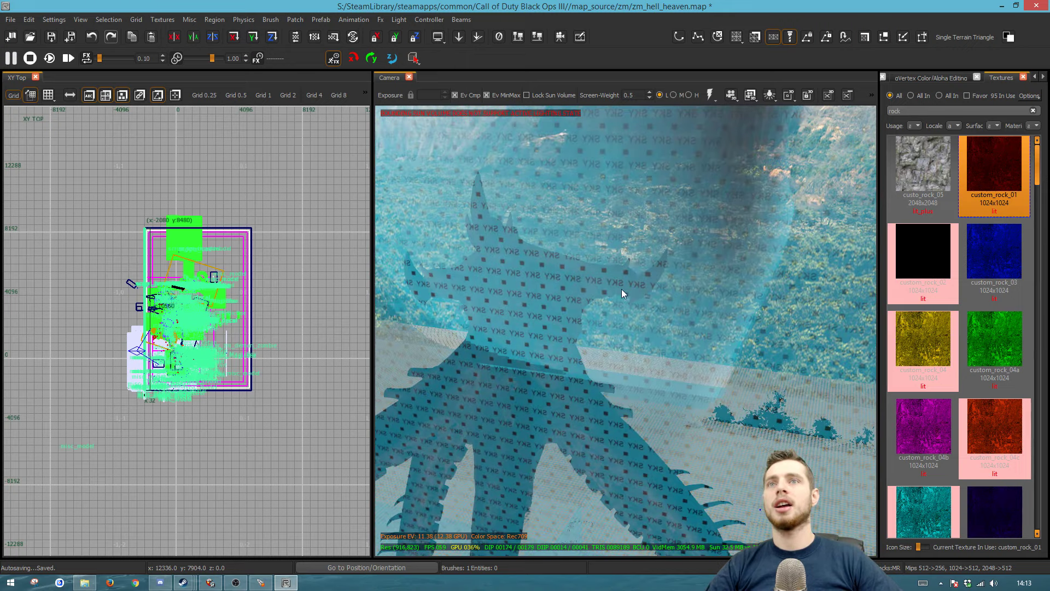
right_drag(622, 239, 623, 274)
shift+click(698, 356)
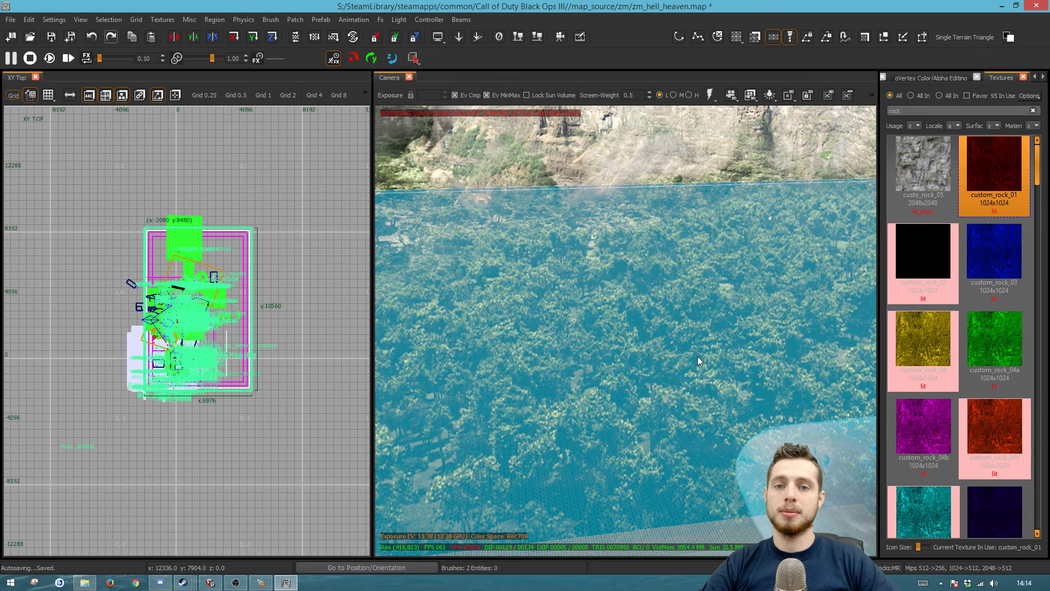
right_drag(609, 395, 487, 406)
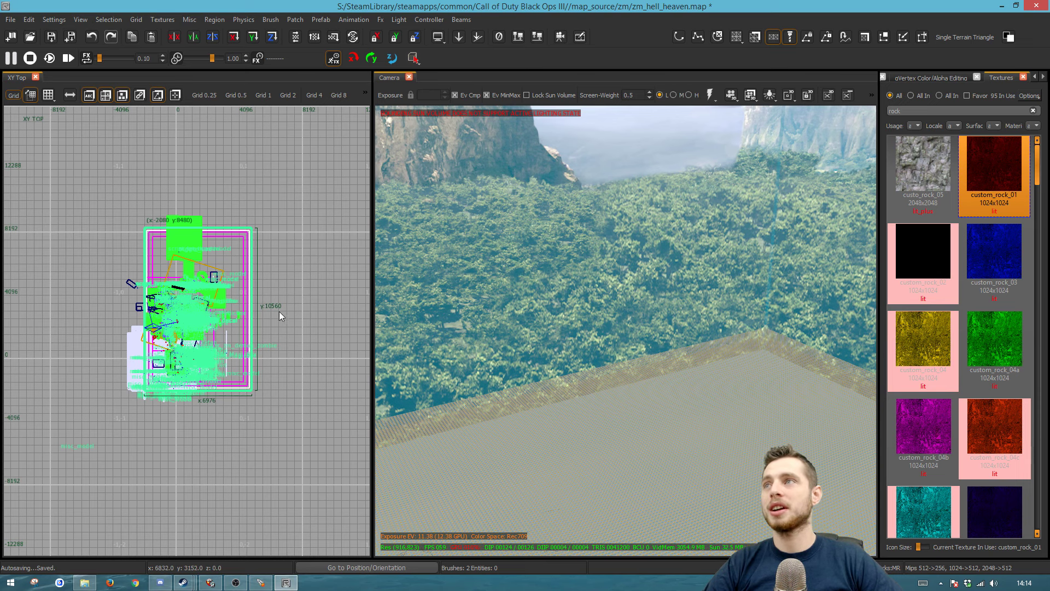
Add three more outer sky brushes to the selection and hide all the selected brushes.
key(ctrl+Tab)
right_drag(416, 339, 496, 313)
shift+click(466, 302)
shift+click(565, 272)
mouse_move(565, 273)
right_down()
mouse_move(626, 283)
mouse_move(584, 305)
right_up()
right_drag(618, 340, 607, 343)
shift+click(607, 343)
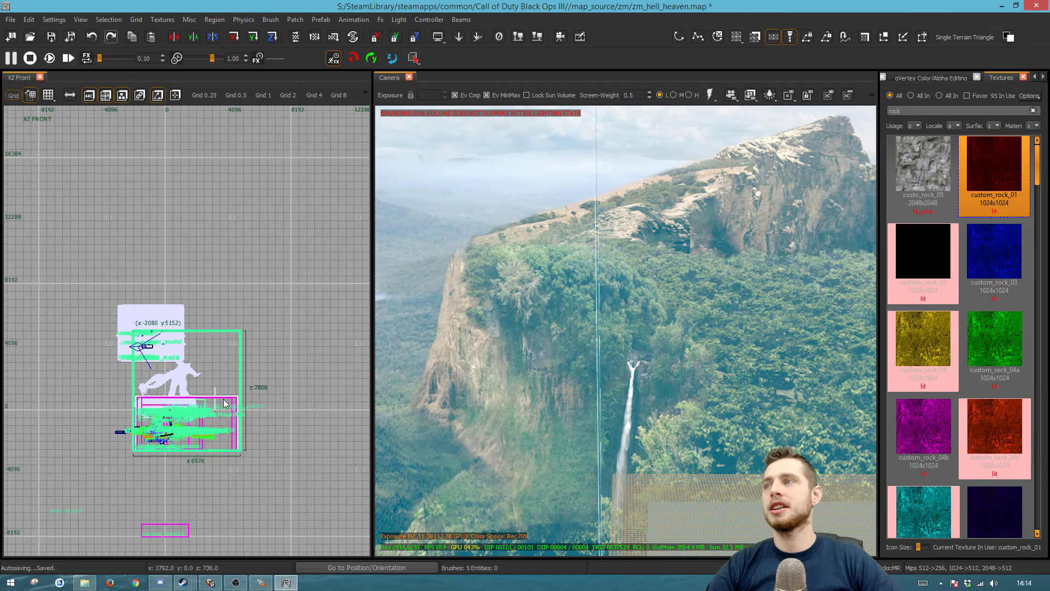
key(ctrl+Tab)
key(ctrl+Tab)
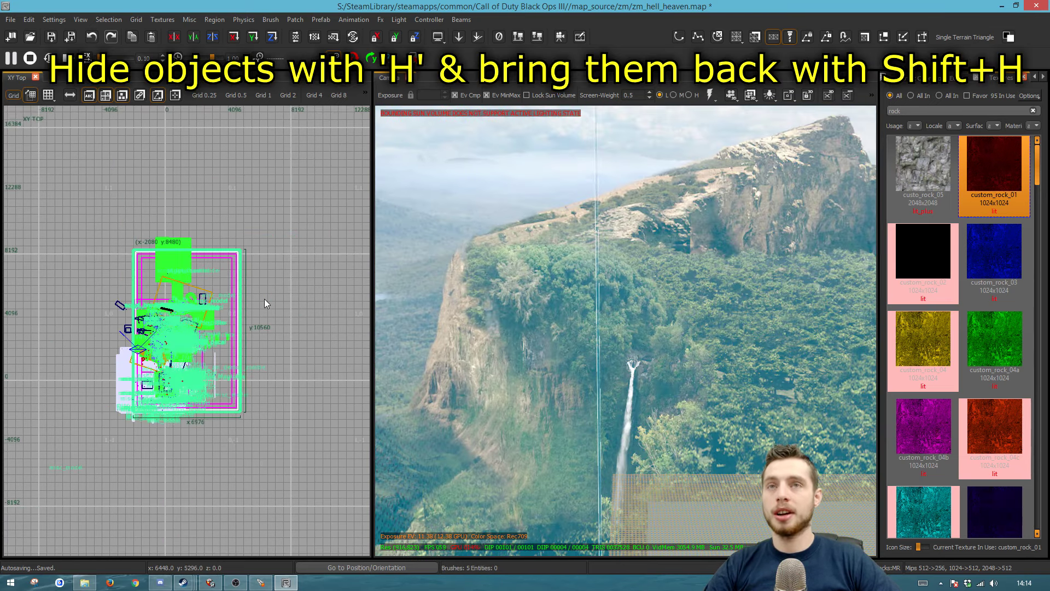
key(h)
right_drag(627, 378, 656, 389)
key(h)
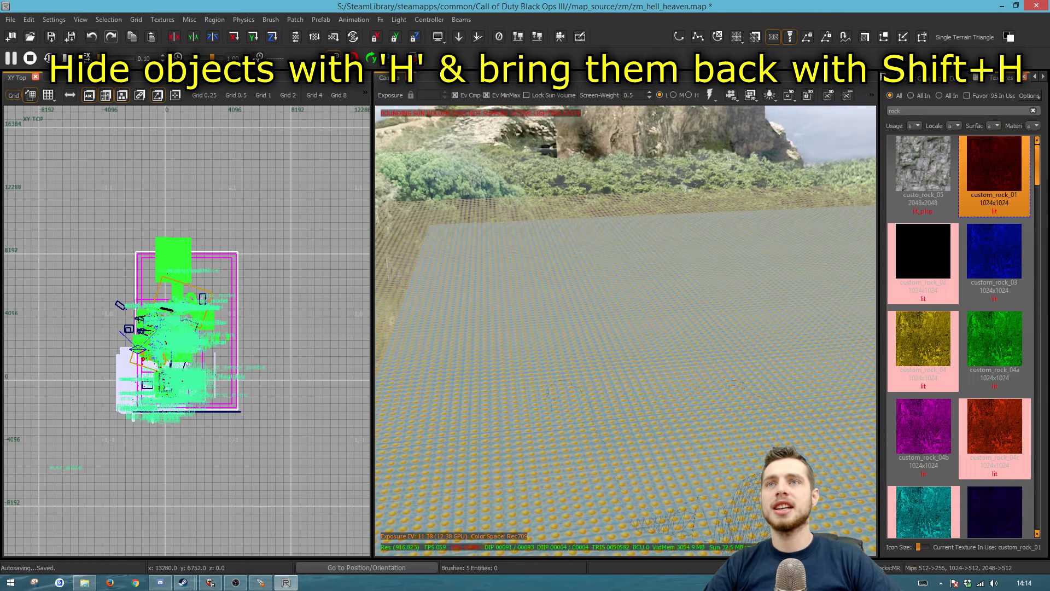
Select the large sun volume around the map and compare the sky seen from inside and outside it.
shift+click(622, 403)
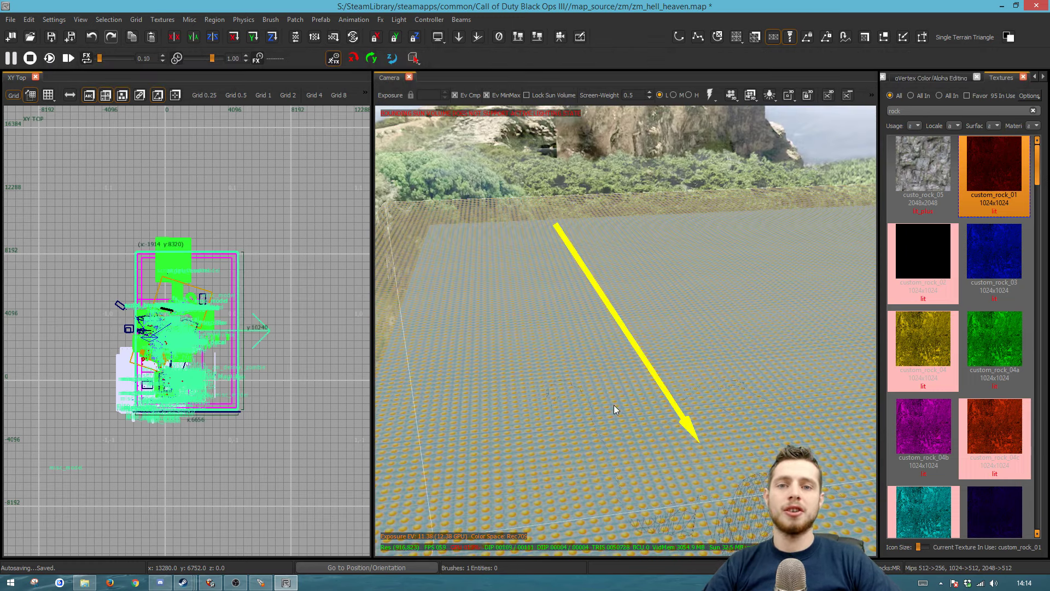
mouse_move(638, 408)
right_down()
mouse_move(638, 331)
mouse_move(606, 321)
mouse_move(639, 331)
right_up()
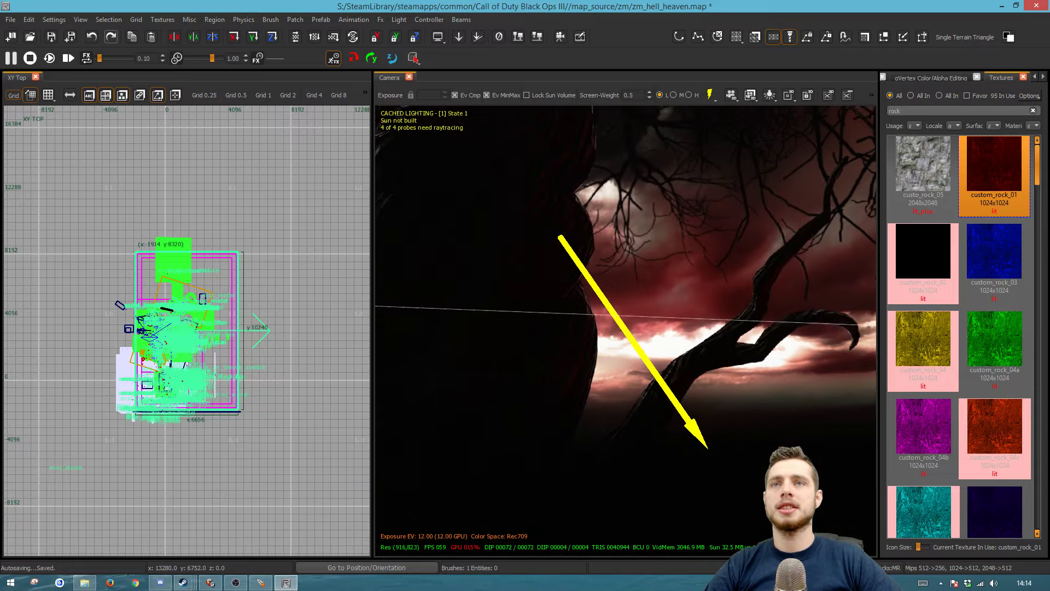
key(Up)
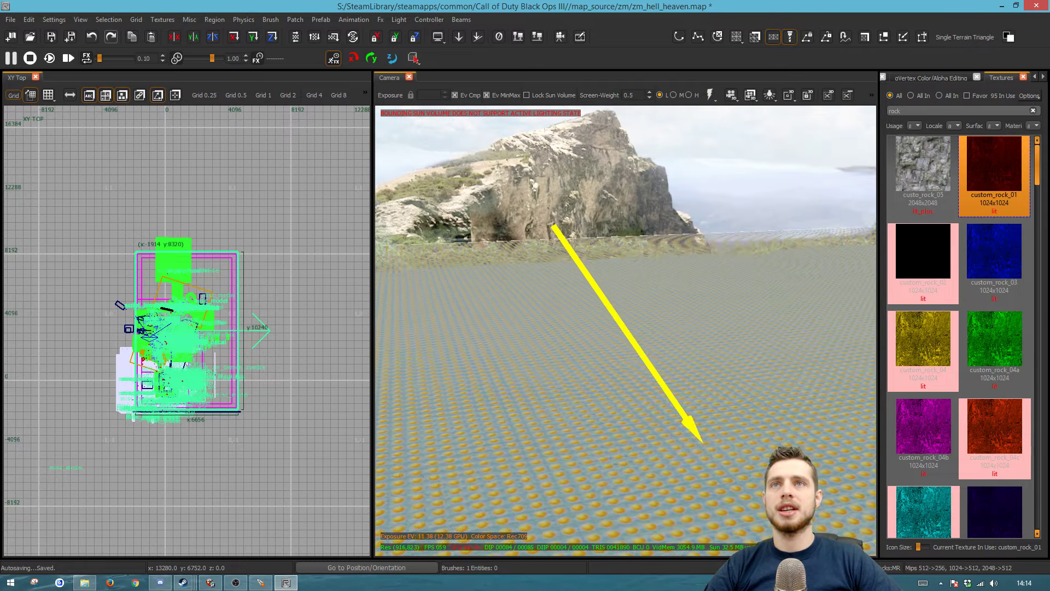
key(Escape)
right_drag(645, 406, 633, 393)
click(590, 378)
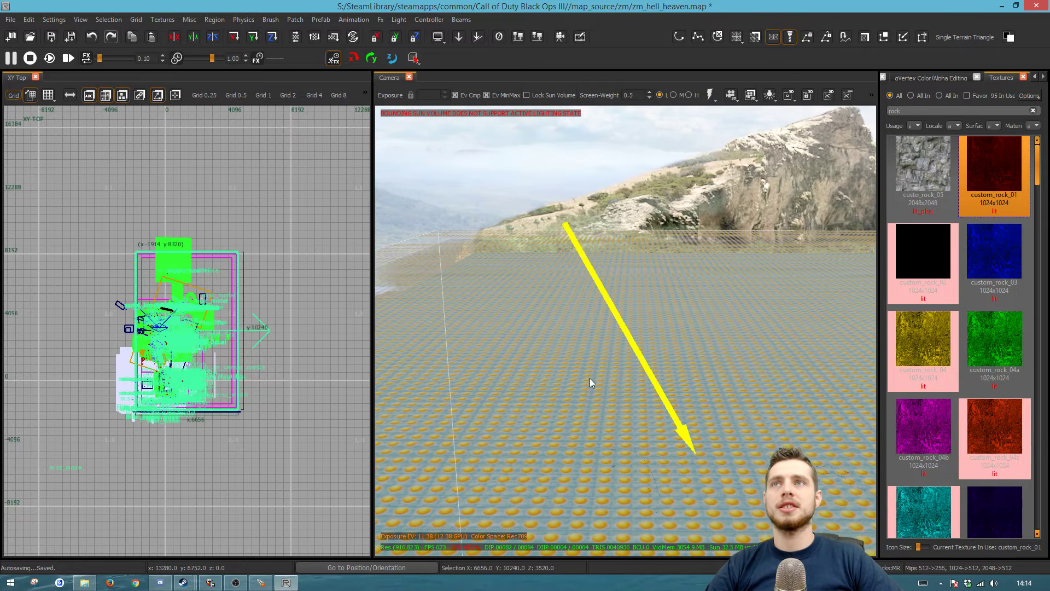